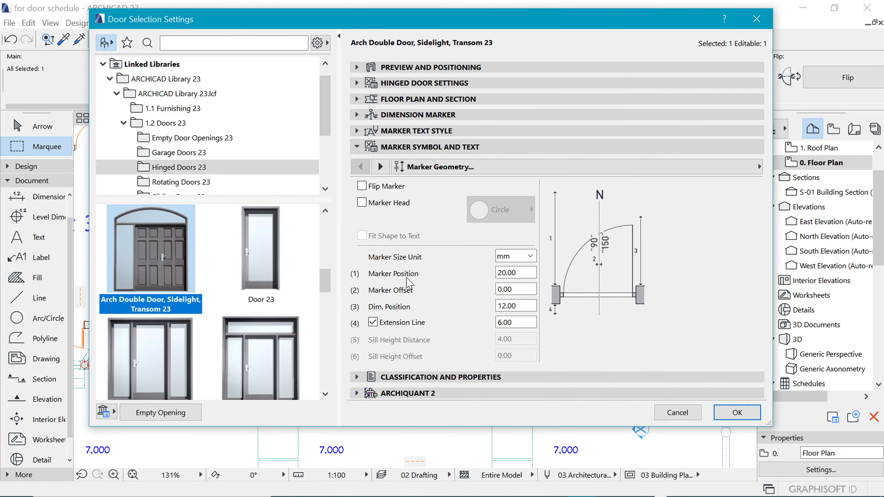
# - Turn off the selected double door's marker extension line and set its marker position to 0
pyautogui.click(373, 322)
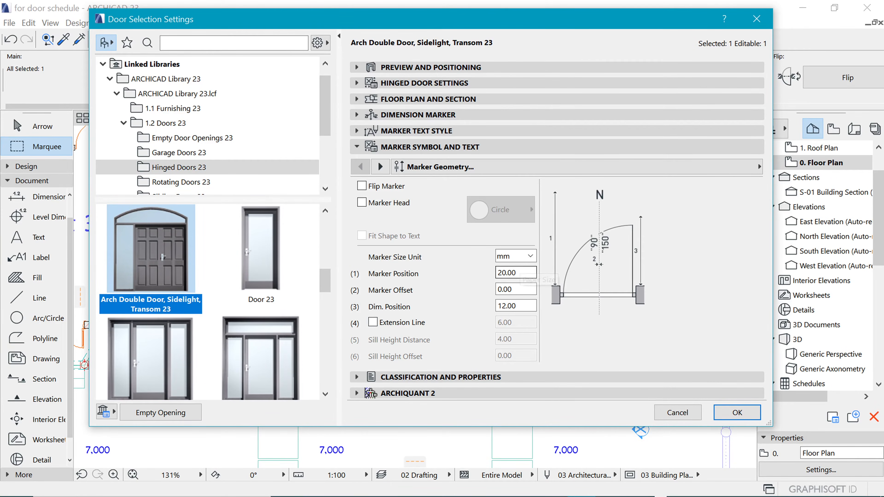
pyautogui.moveTo(520, 272); pyautogui.dragTo(382, 294)
pyautogui.write('0')
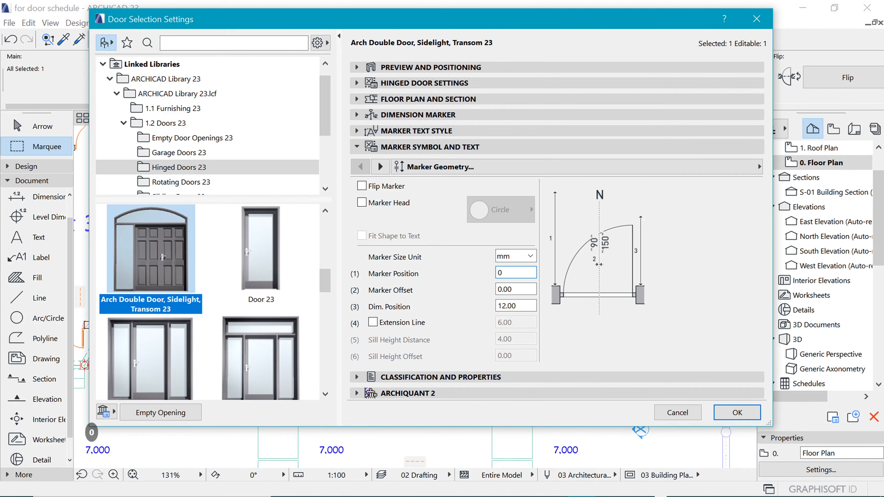
pyautogui.click(391, 295)
pyautogui.click(380, 166)
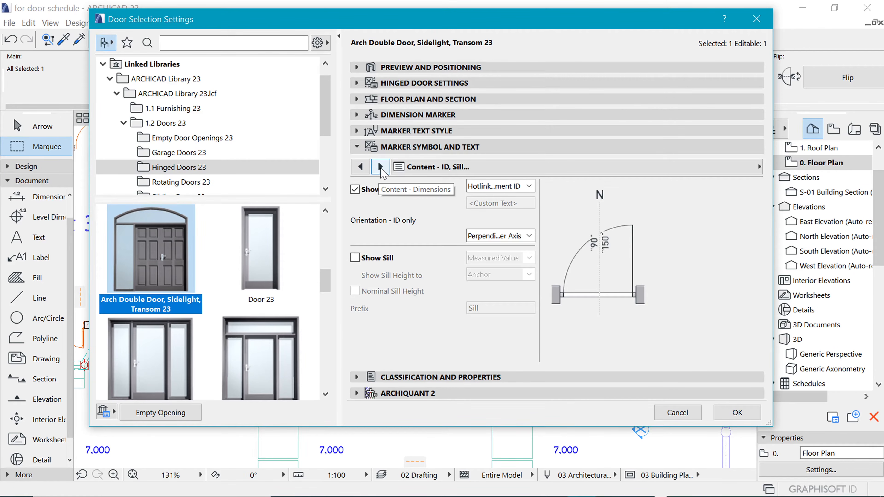
pyautogui.click(381, 167)
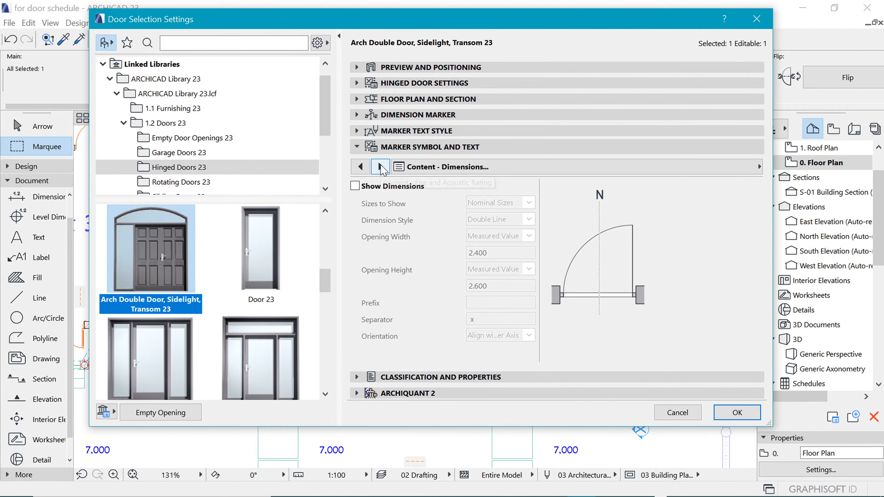
pyautogui.click(380, 168)
pyautogui.click(381, 167)
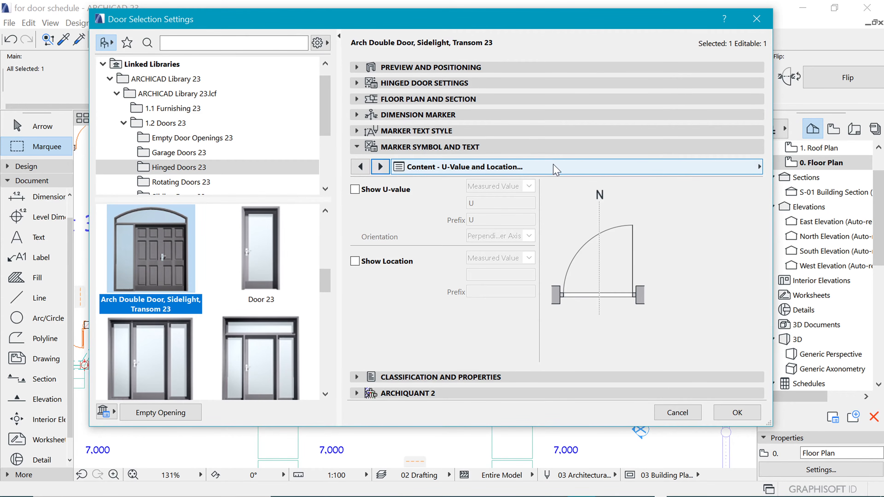
pyautogui.click(409, 146)
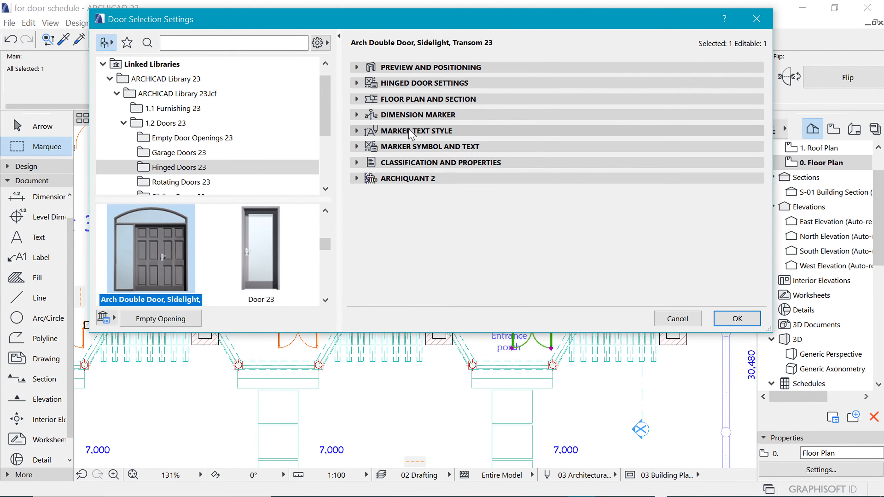
# - Set the door's marker text font to Times New Roman and view the dimension marker settings
pyautogui.click(412, 132)
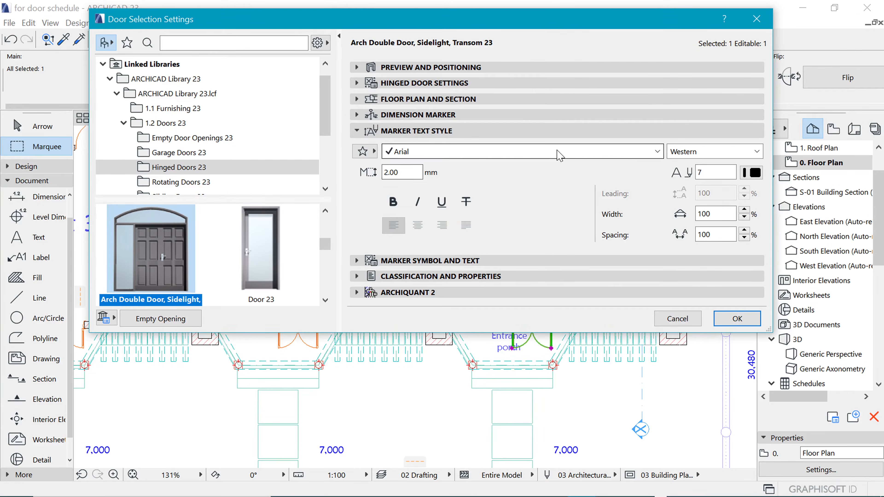
pyautogui.click(559, 154)
pyautogui.moveTo(661, 114); pyautogui.dragTo(647, 22)
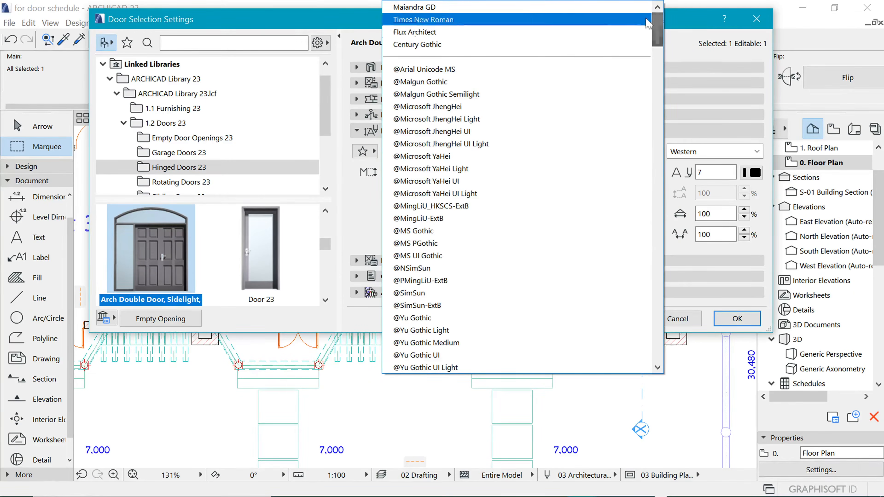
pyautogui.click(532, 20)
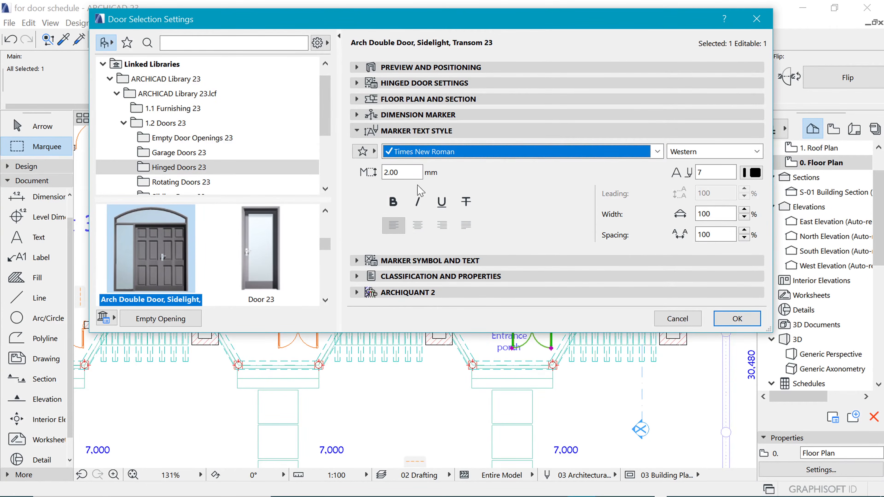
pyautogui.press('Tab')
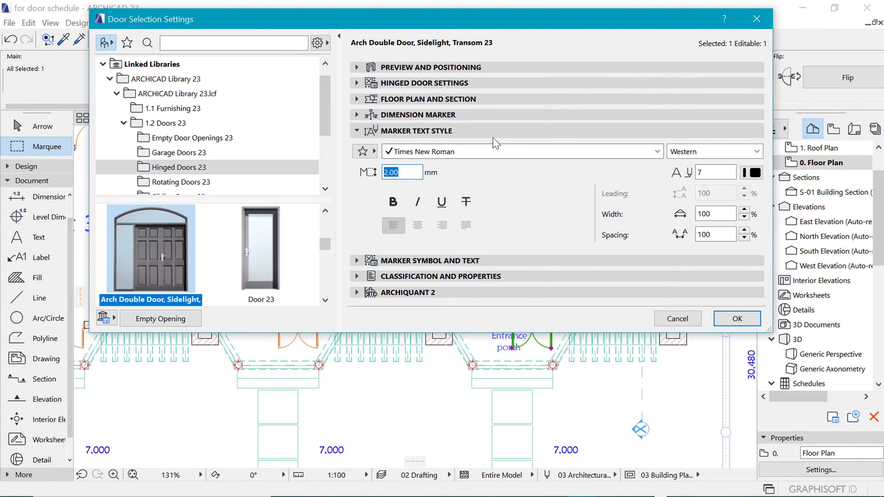
pyautogui.click(442, 116)
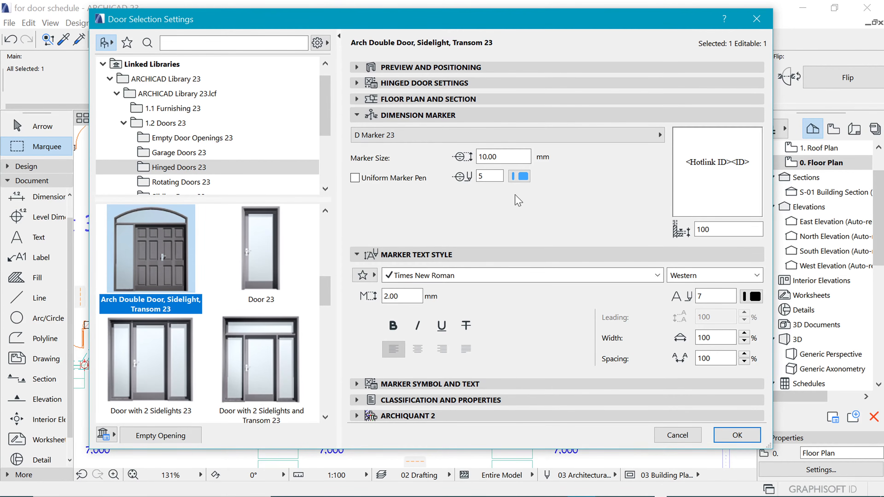
# - Set the door's element ID to D 01 in its classification and properties and accept the door settings
pyautogui.click(433, 400)
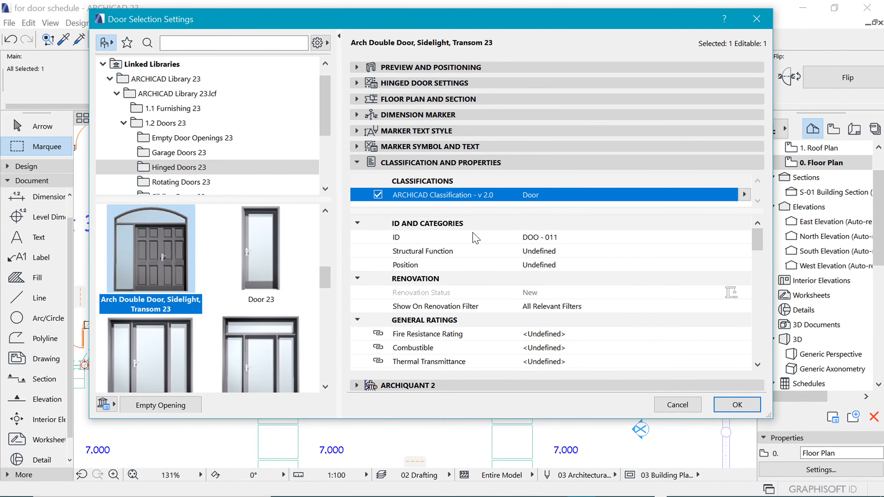
pyautogui.click(540, 239)
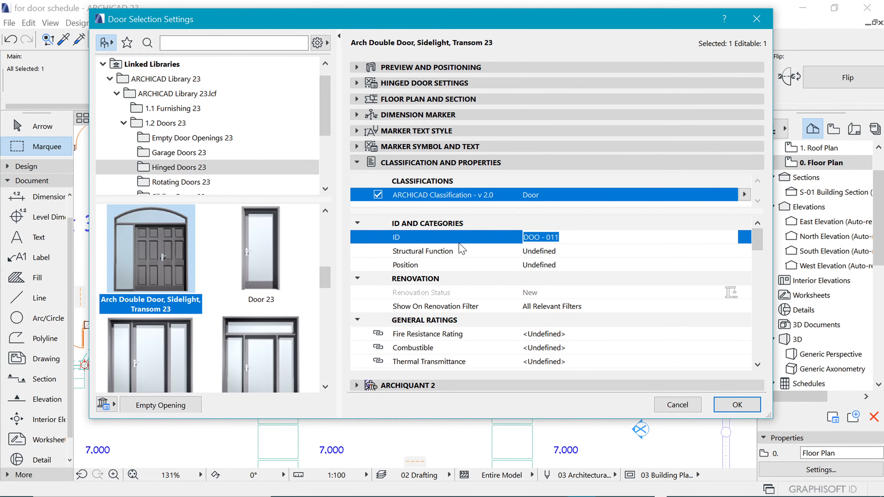
pyautogui.write('D 01')
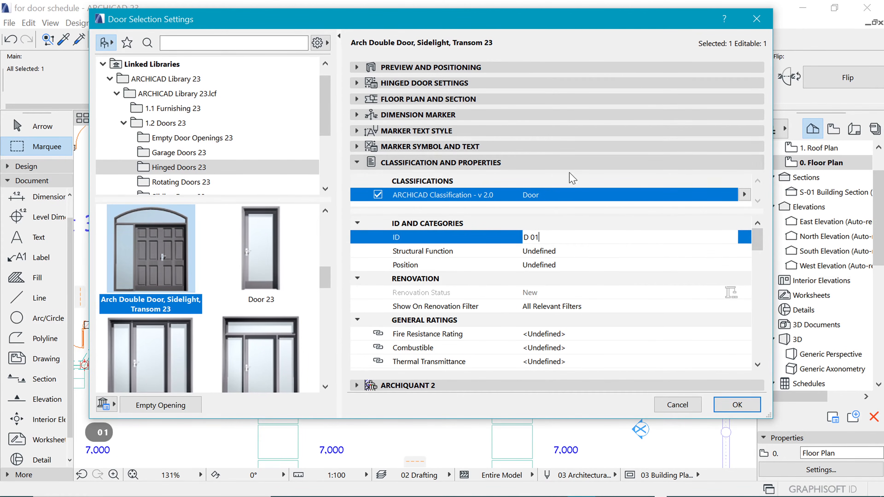
pyautogui.click(737, 405)
# - Move the D 01 marker off the Unit 1 entrance door to just inside the sitting room and deselect the door
pyautogui.scroll(5, 523, 324)
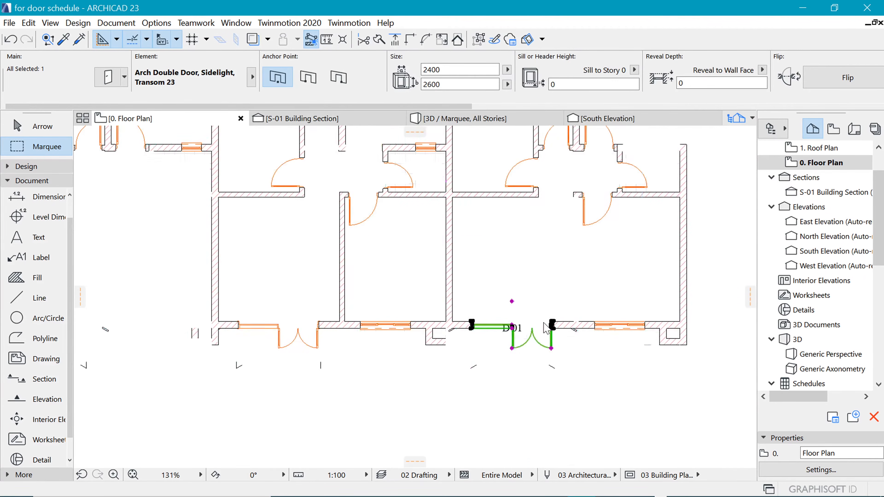
pyautogui.scroll(4, 475, 334)
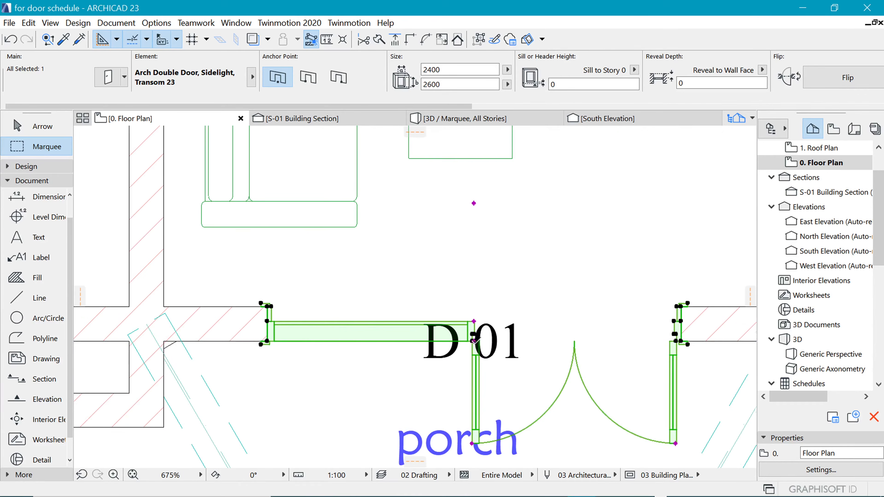
pyautogui.click(474, 341)
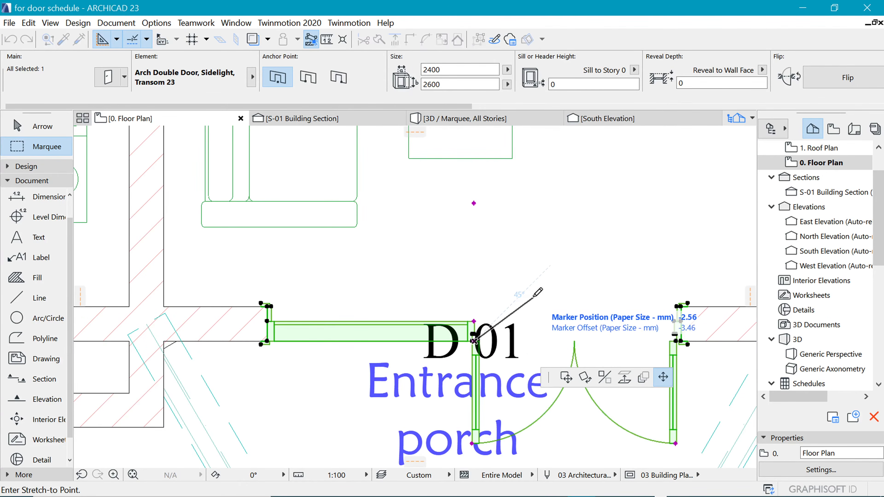
pyautogui.click(533, 297)
pyautogui.scroll(-8, 519, 304)
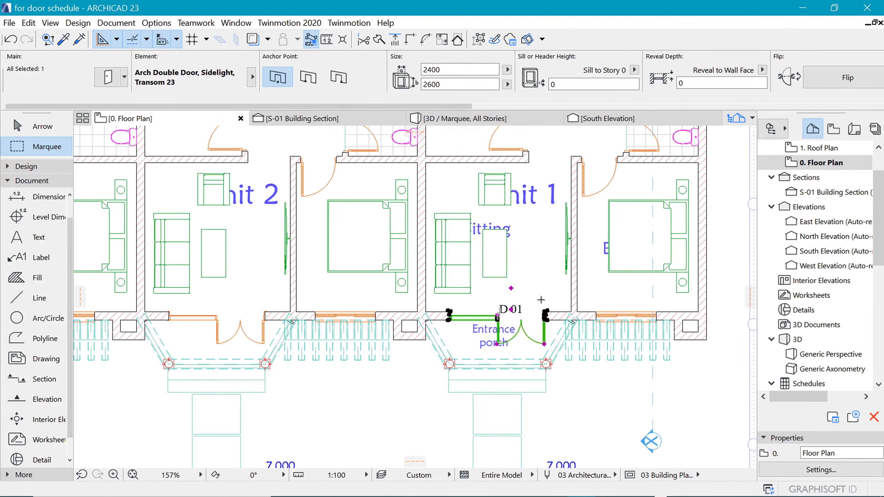
pyautogui.press('Escape')
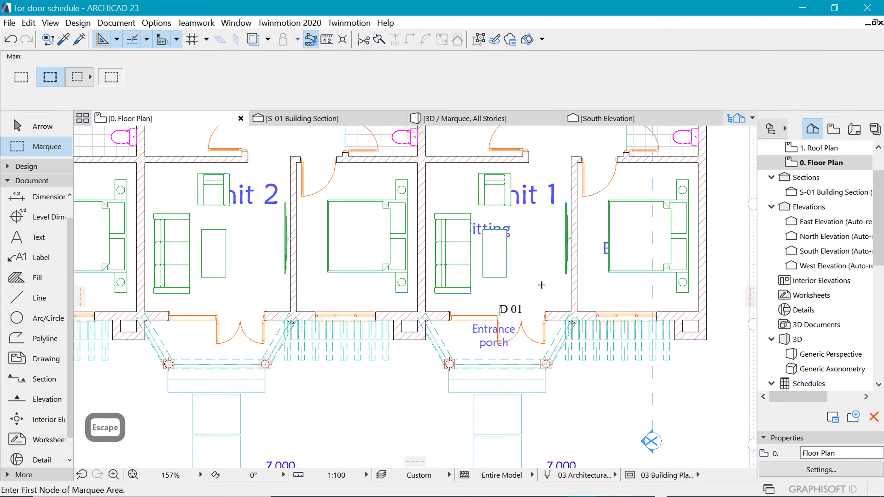
# - Copy the Unit 1 entrance door's settings, including its D 01 marker, to the double entrance doors of Units 2, 3 and 4
pyautogui.keyDown('alt'); pyautogui.click(546, 347); pyautogui.keyUp('alt')
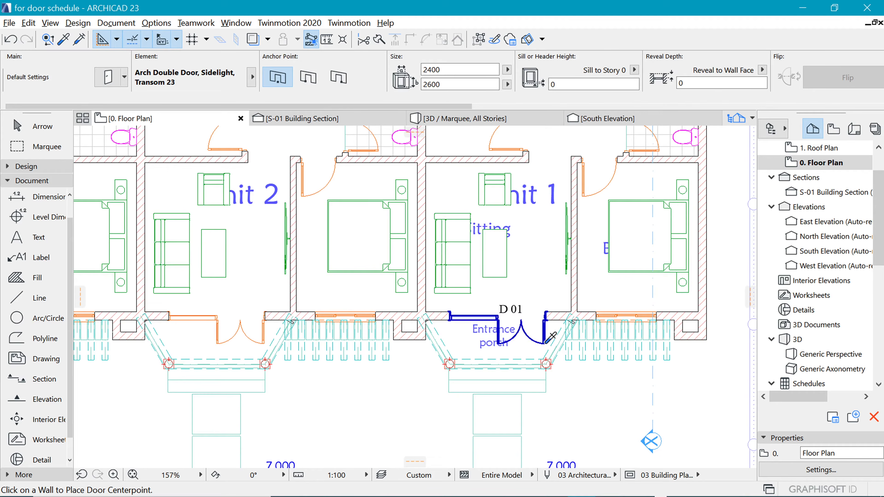
pyautogui.scroll(3, 207, 335)
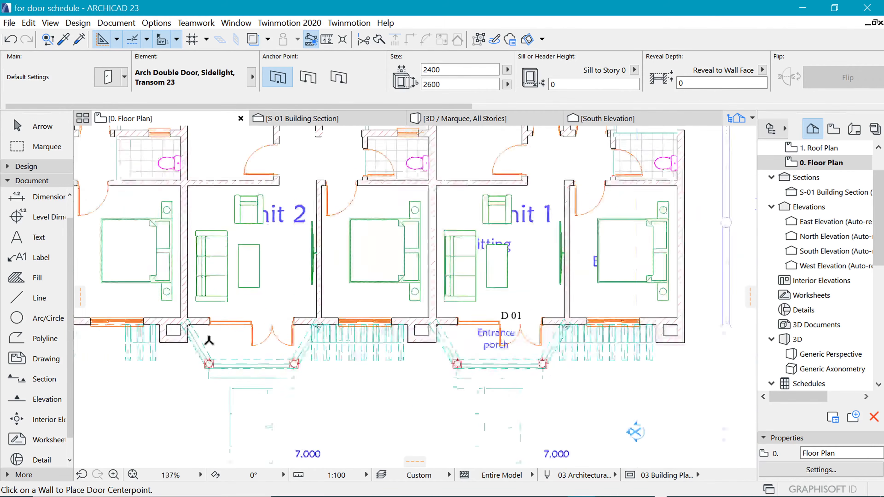
pyautogui.keyDown('ctrl'); pyautogui.keyDown('alt'); pyautogui.click(368, 354); pyautogui.keyUp('alt'); pyautogui.keyUp('ctrl')
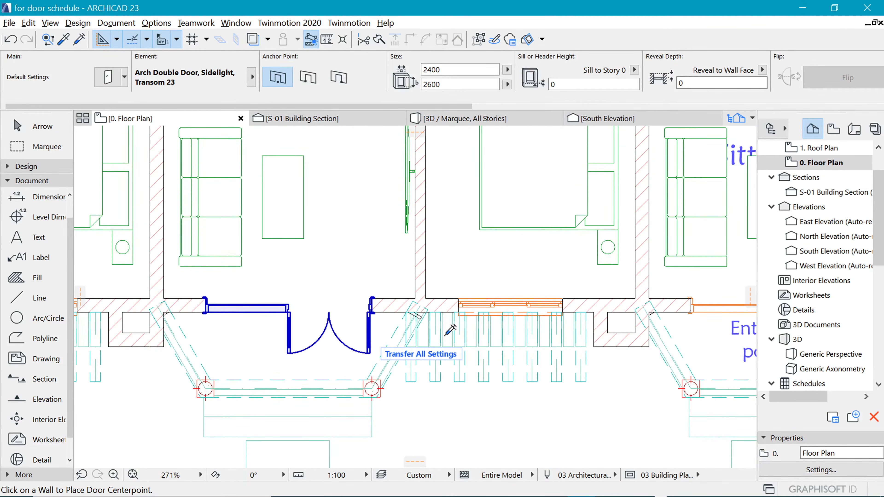
pyautogui.scroll(-4, 637, 303)
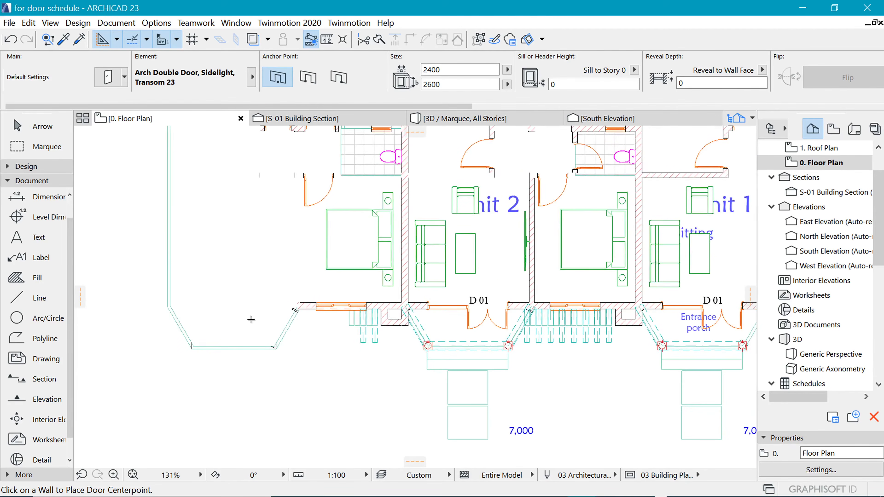
pyautogui.scroll(4, 693, 322)
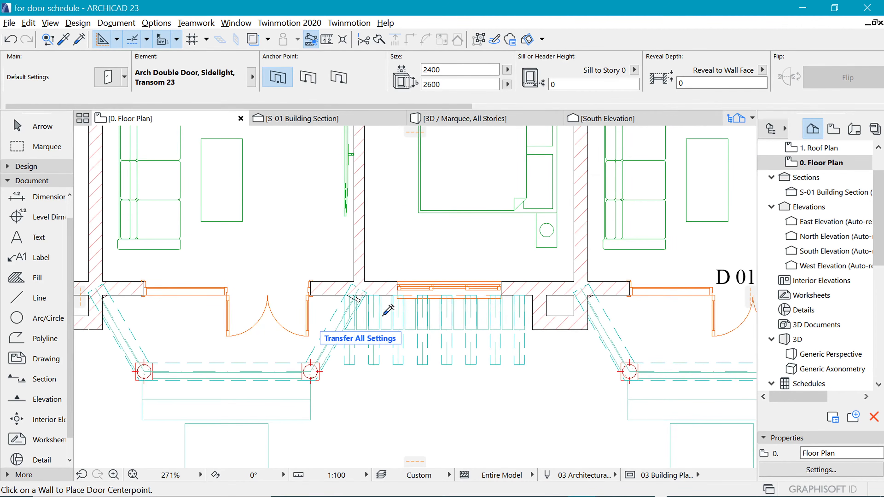
pyautogui.scroll(-5, 388, 309)
pyautogui.scroll(4, 459, 317)
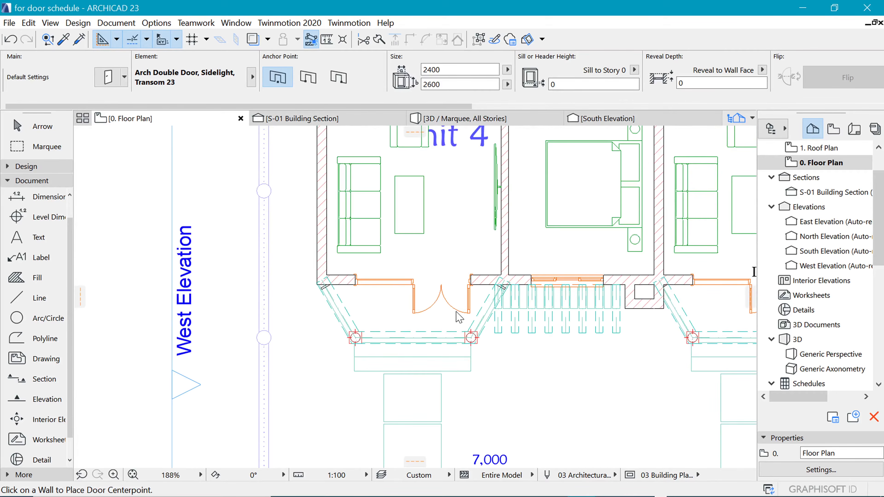
pyautogui.click(471, 305)
pyautogui.scroll(-5, 289, 315)
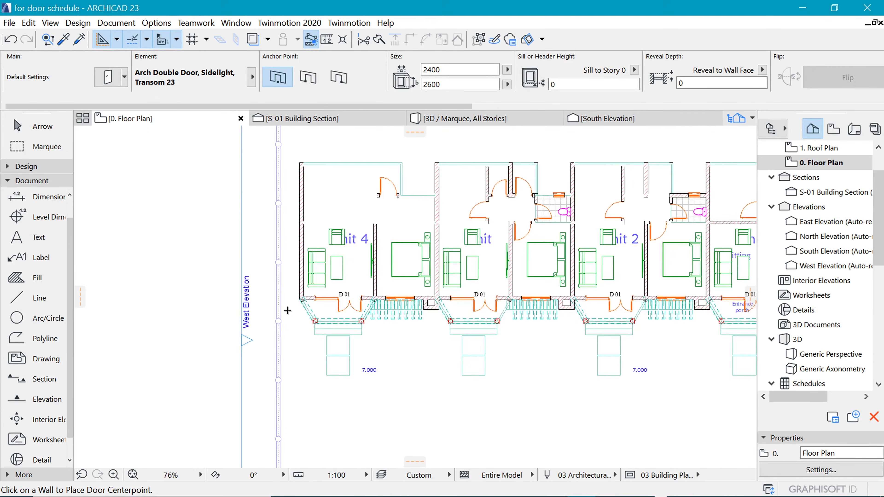
# - Draw a marquee across the upper rooms of all four units, excluding the D 01 entrance doors, and select every door in it
pyautogui.scroll(-2, 290, 317)
pyautogui.scroll(5, 606, 331)
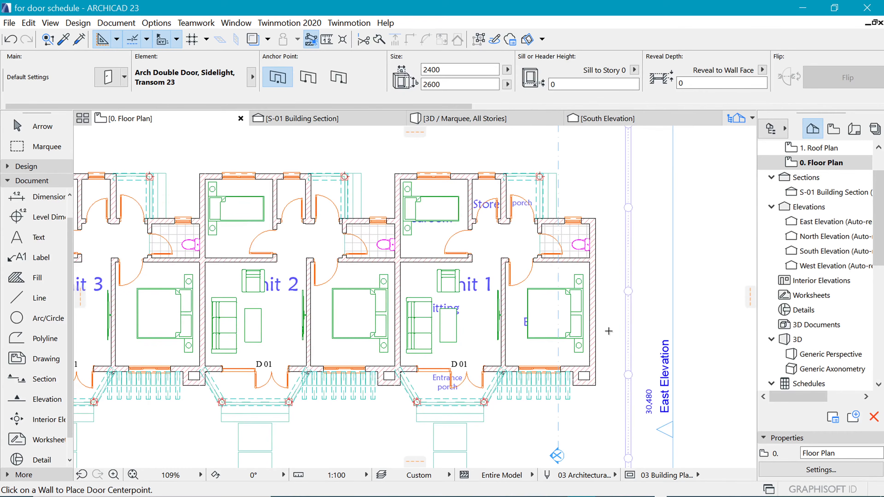
pyautogui.scroll(-4, 606, 331)
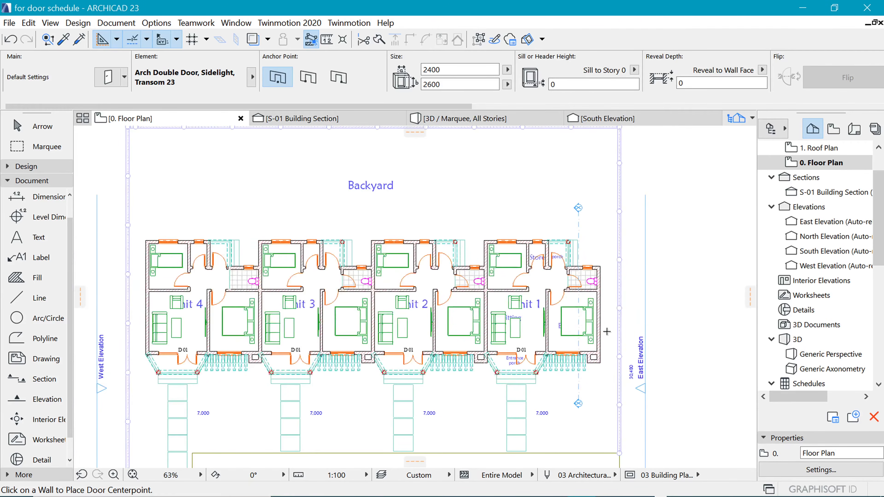
pyautogui.scroll(1, 531, 265)
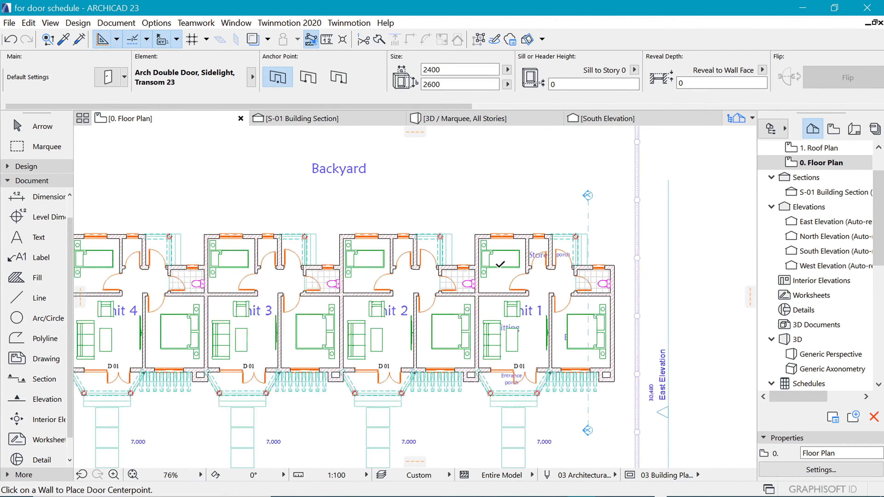
pyautogui.scroll(-1, 553, 276)
pyautogui.click(21, 146)
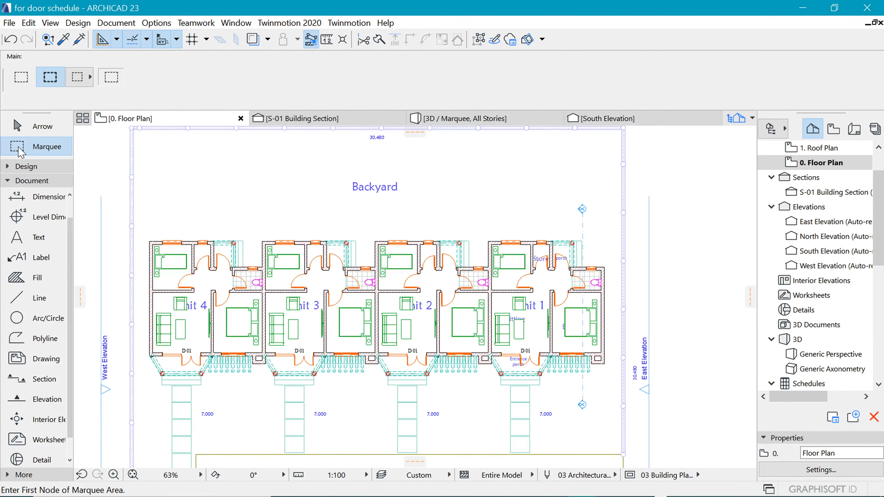
pyautogui.click(154, 255)
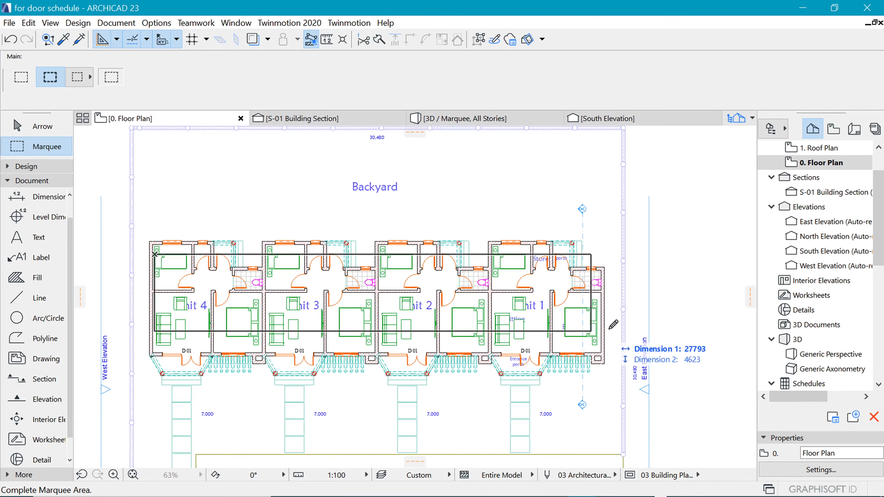
pyautogui.click(599, 309)
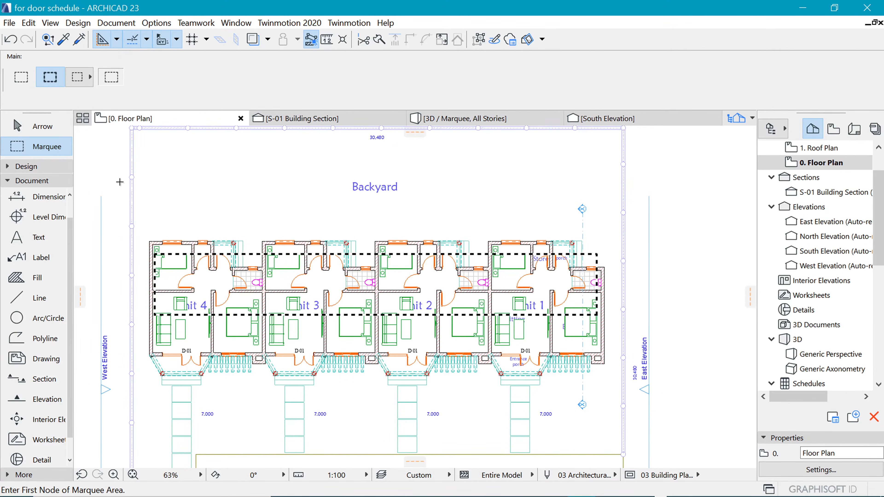
pyautogui.click(31, 167)
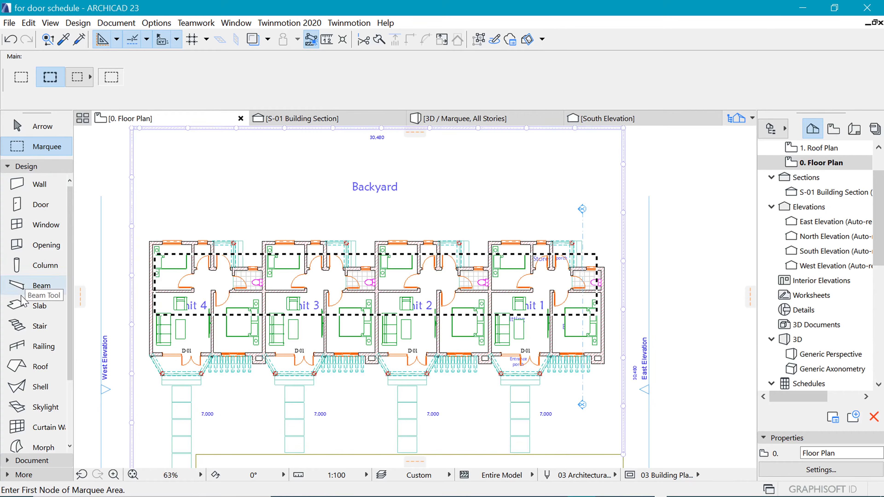
pyautogui.click(9, 208)
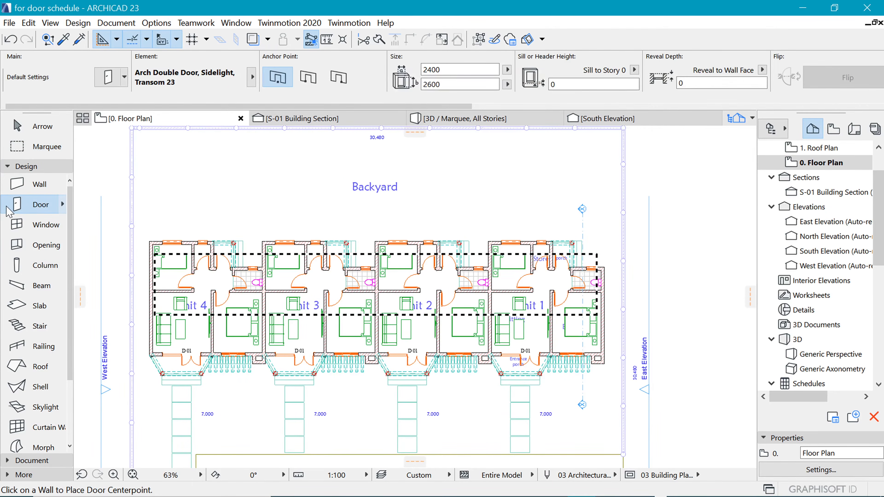
pyautogui.hotkey('ctrl', 'a')
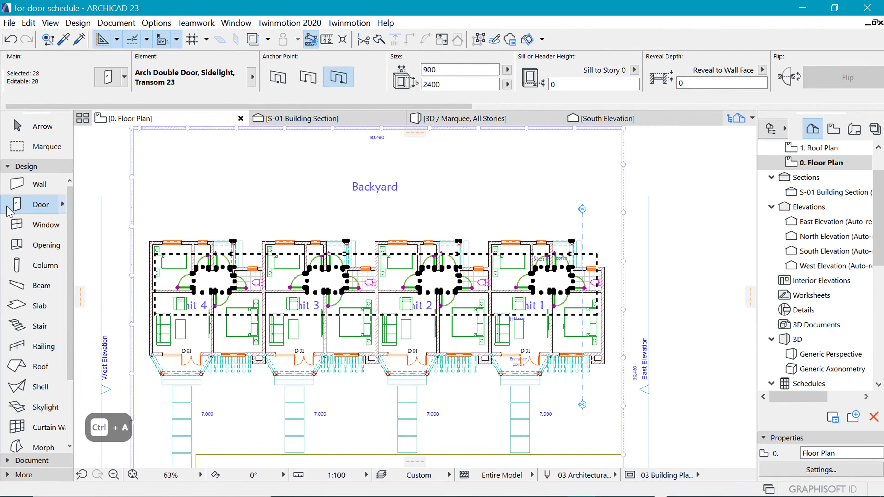
# - Remove the porch-side openings and the openings between hallway and sitting room in Units 1 and 2 from the door selection
pyautogui.scroll(5, 567, 222)
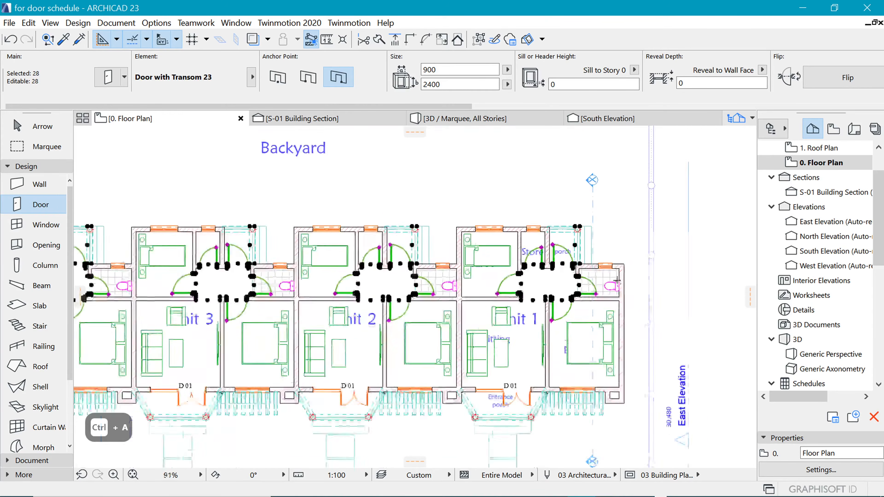
pyautogui.scroll(5, 567, 222)
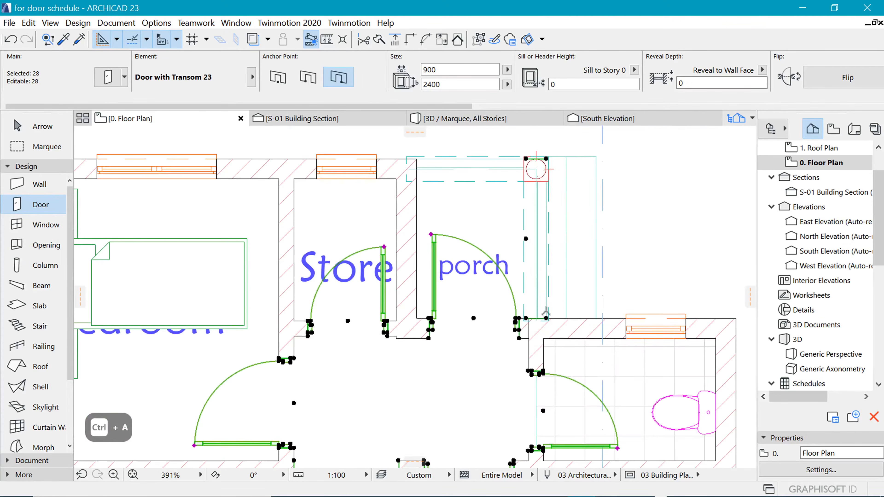
pyautogui.keyDown('shift'); pyautogui.click(547, 159); pyautogui.keyUp('shift')
pyautogui.scroll(-4, 543, 197)
pyautogui.scroll(2, 477, 288)
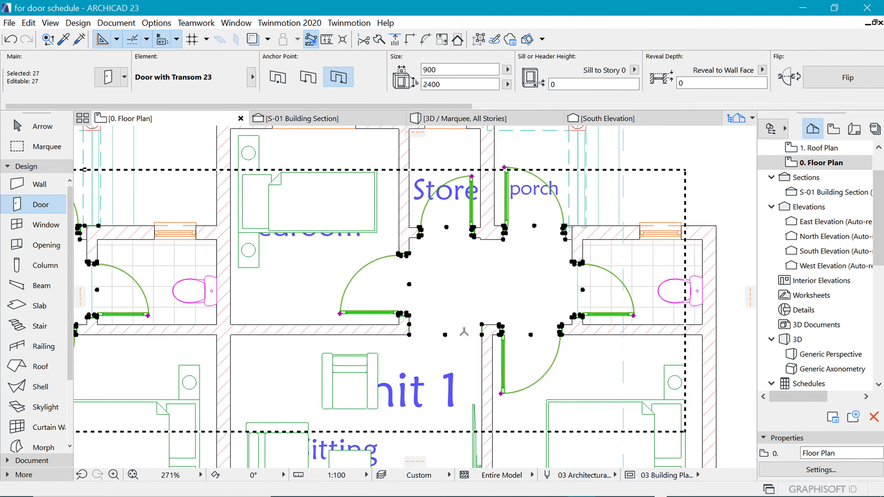
pyautogui.scroll(-3, 483, 341)
pyautogui.scroll(3, 274, 323)
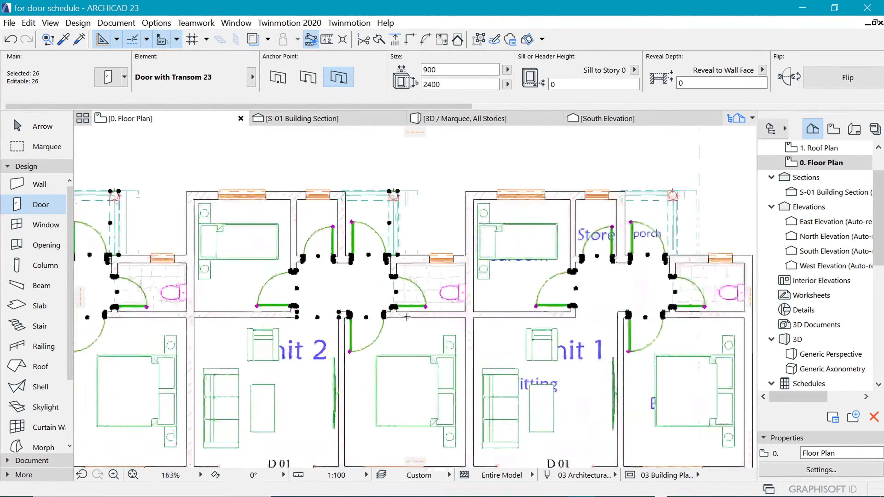
pyautogui.keyDown('shift'); pyautogui.click(289, 319); pyautogui.keyUp('shift')
pyautogui.scroll(2, 381, 187)
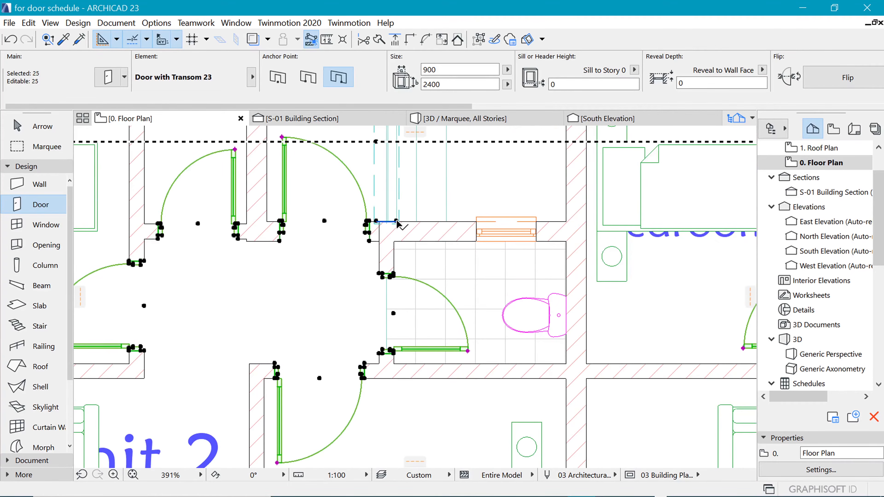
pyautogui.keyDown('shift'); pyautogui.click(402, 223); pyautogui.keyUp('shift')
pyautogui.scroll(-2, 589, 254)
# - Take the porch-side and hallway-to-sitting-room openings of Units 3 and 4 out of the door selection
pyautogui.scroll(-3, 589, 254)
pyautogui.scroll(3, 281, 250)
pyautogui.keyDown('shift'); pyautogui.click(425, 242); pyautogui.keyUp('shift')
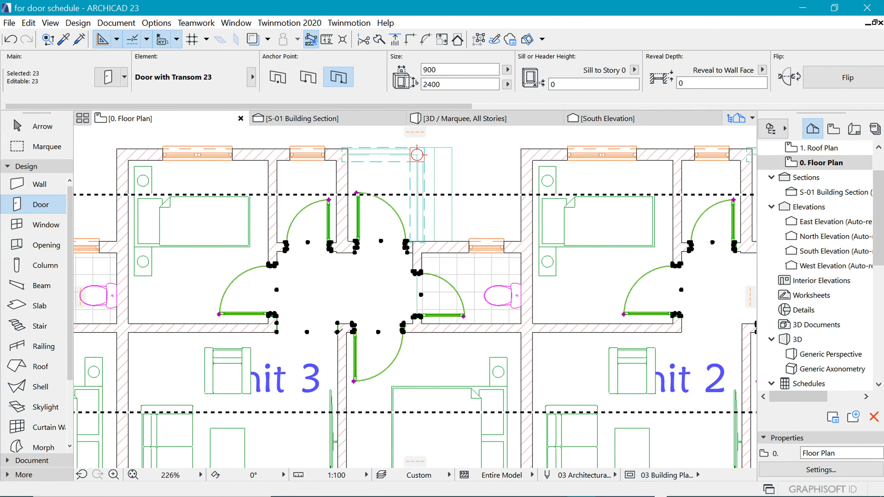
pyautogui.keyDown('shift'); pyautogui.click(278, 329); pyautogui.keyUp('shift')
pyautogui.scroll(-3, 278, 332)
pyautogui.scroll(3, 256, 322)
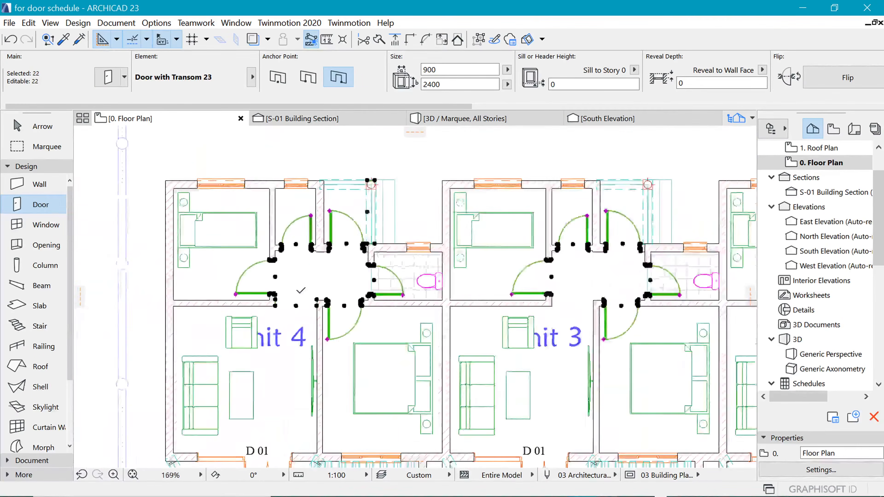
pyautogui.keyDown('shift'); pyautogui.click(256, 316); pyautogui.keyUp('shift')
pyautogui.scroll(-1, 399, 243)
pyautogui.scroll(2, 426, 212)
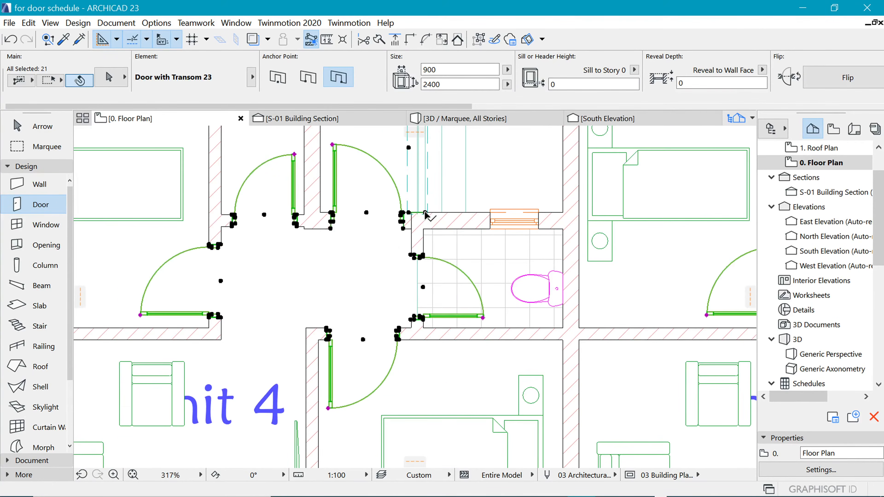
pyautogui.keyDown('shift'); pyautogui.click(425, 212); pyautogui.keyUp('shift')
# - Open the settings of the selected interior doors and set their element ID to D 02
pyautogui.scroll(-3, 385, 236)
pyautogui.scroll(2, 349, 227)
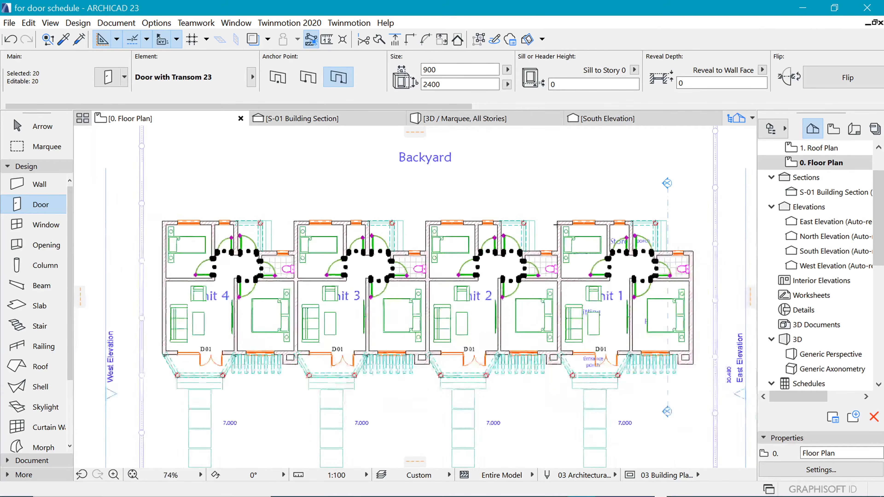
pyautogui.scroll(-1, 349, 227)
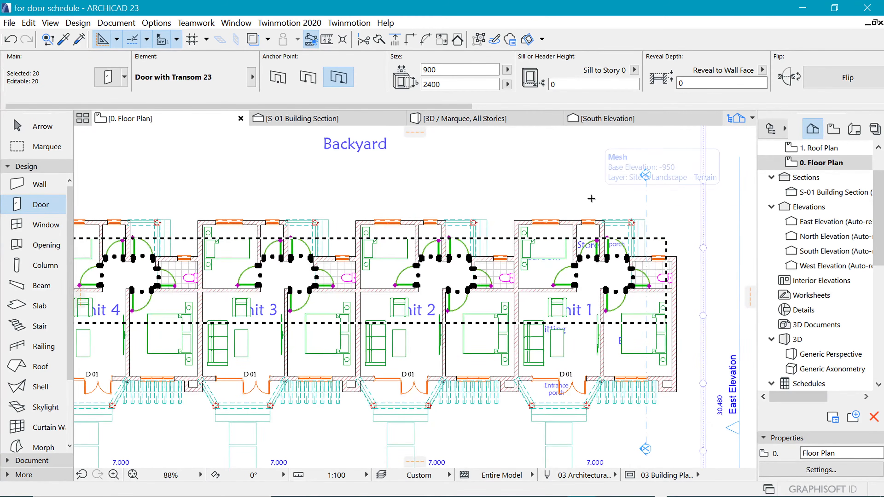
pyautogui.hotkey('ctrl', 't')
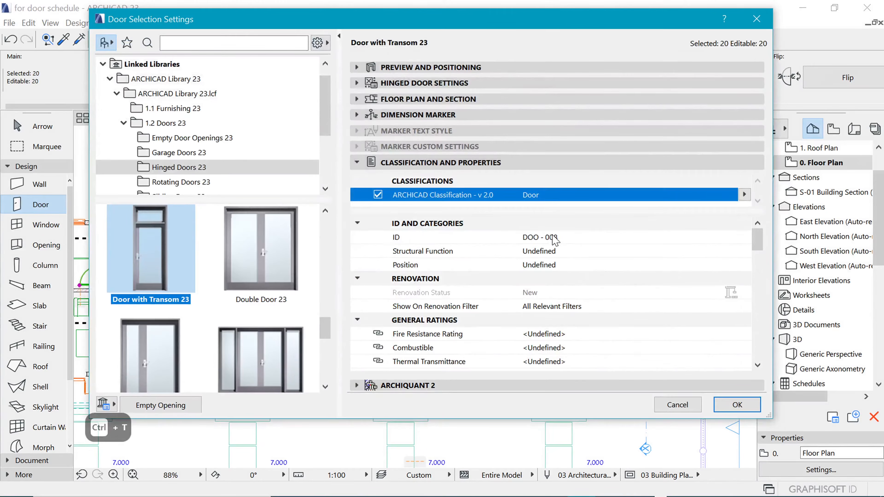
pyautogui.click(554, 238)
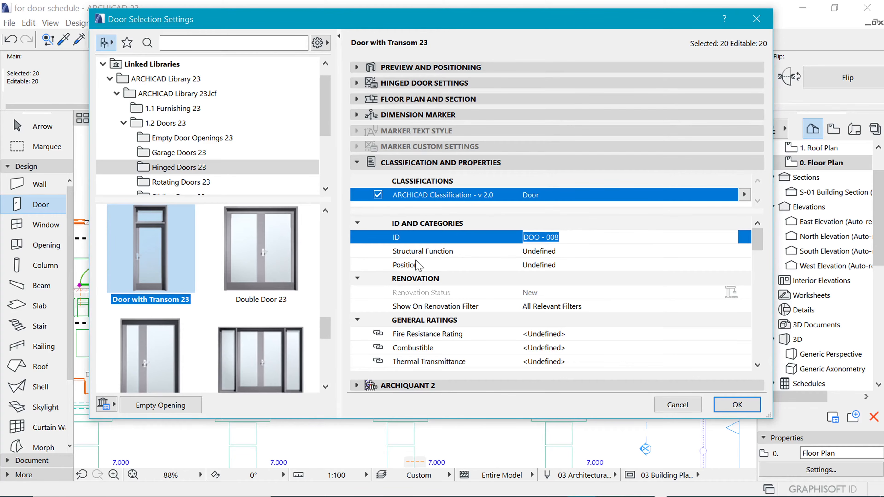
pyautogui.write('D')
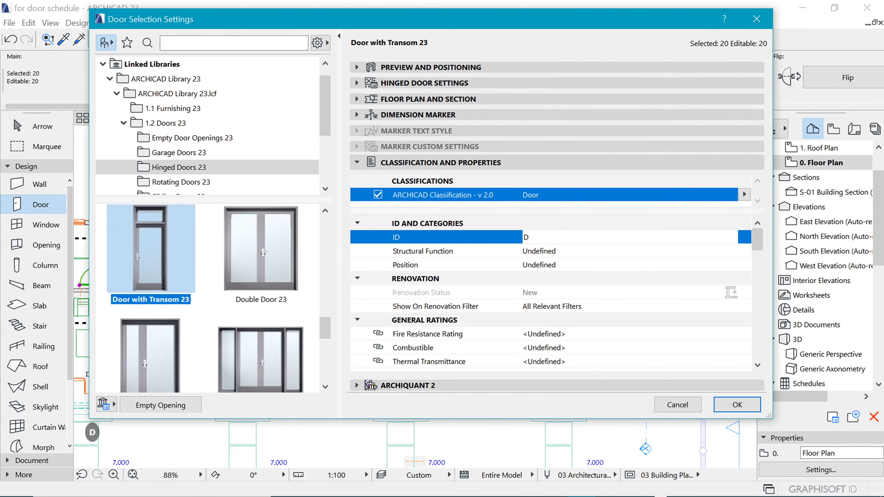
pyautogui.write(' 02')
# - Assign a dimension marker to the selected doors in place of No Marker
pyautogui.click(439, 115)
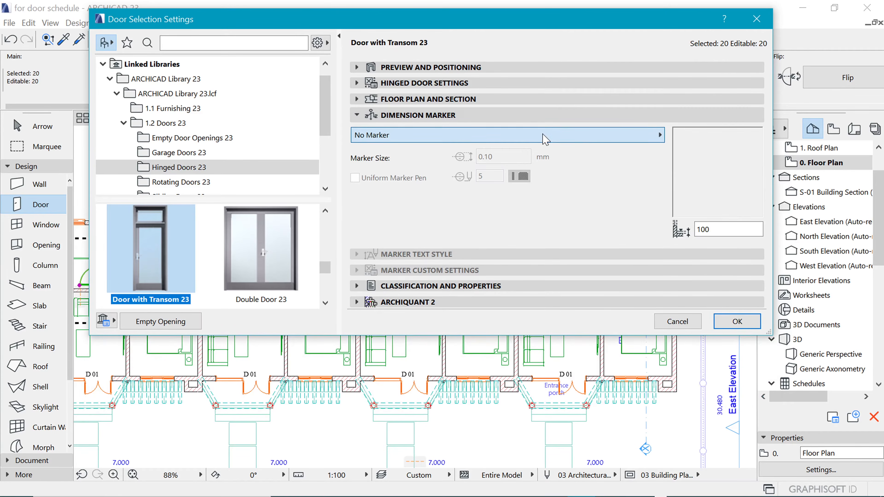
pyautogui.click(660, 135)
pyautogui.click(703, 204)
# - Turn off the marker head and extension line, set the marker position to 0 mm, and check the marker's content pages
pyautogui.click(431, 270)
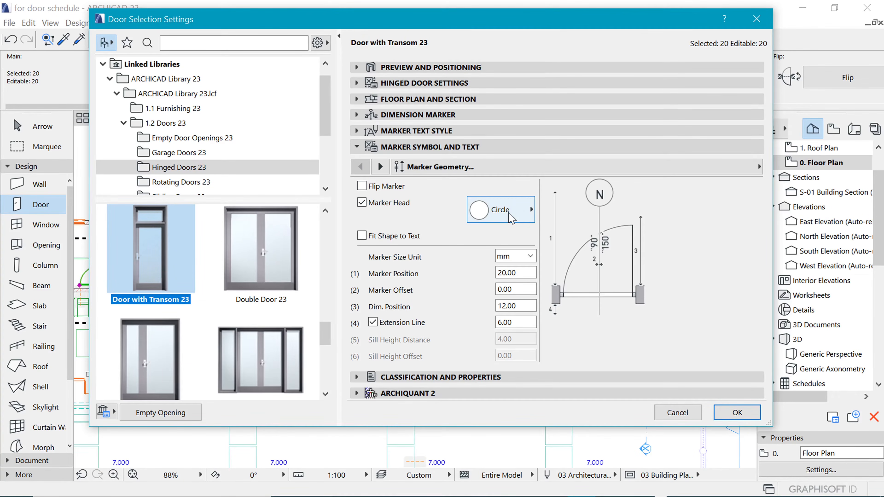
pyautogui.click(511, 217)
pyautogui.click(372, 208)
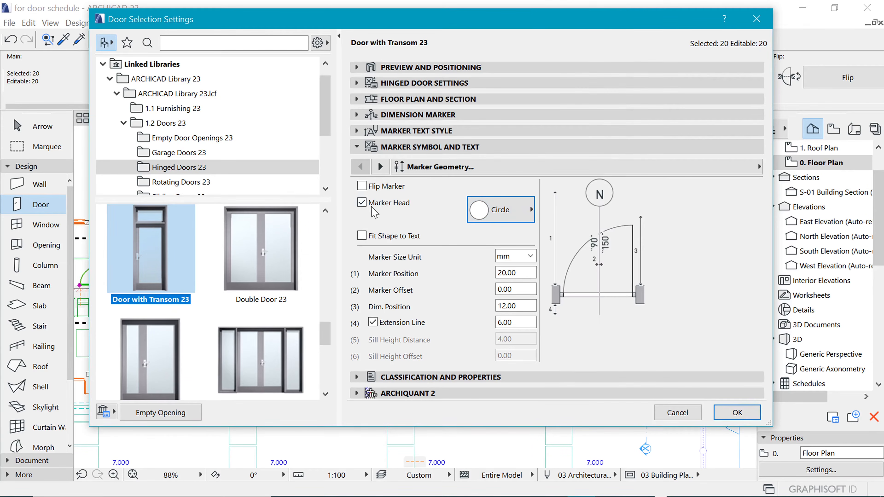
pyautogui.click(374, 205)
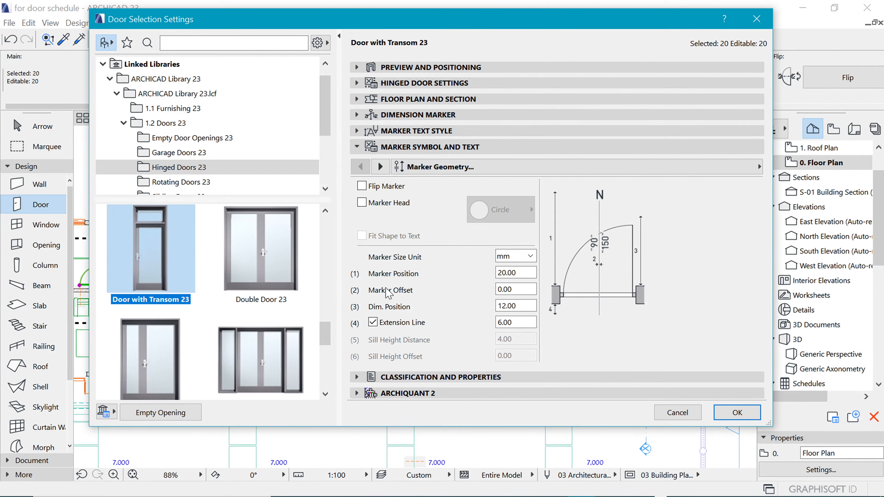
pyautogui.click(373, 324)
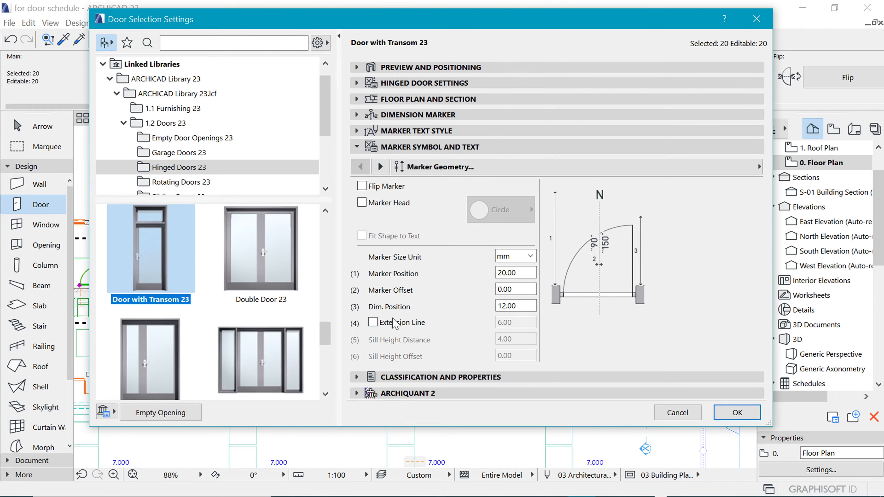
pyautogui.click(508, 273)
pyautogui.write('0')
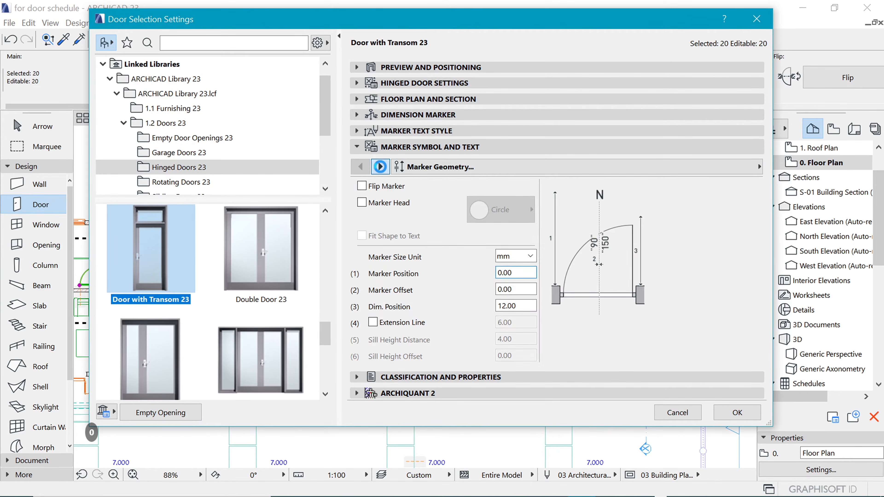
pyautogui.click(380, 167)
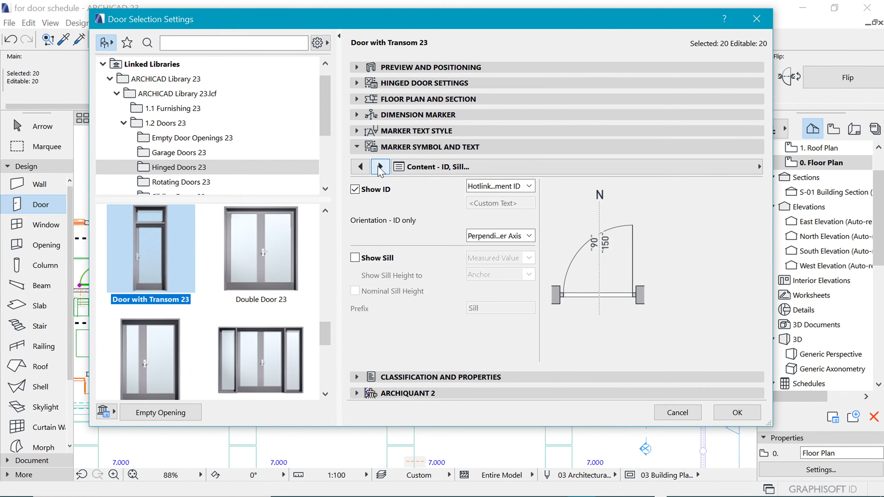
pyautogui.click(381, 167)
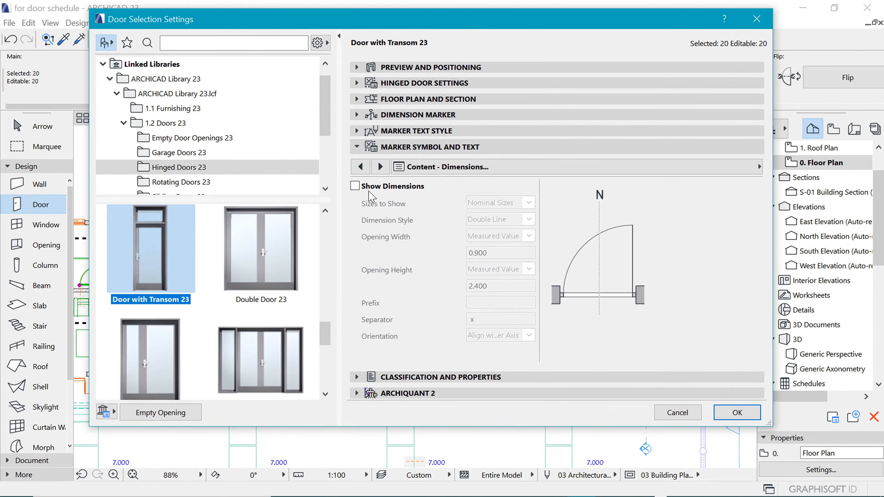
pyautogui.click(381, 167)
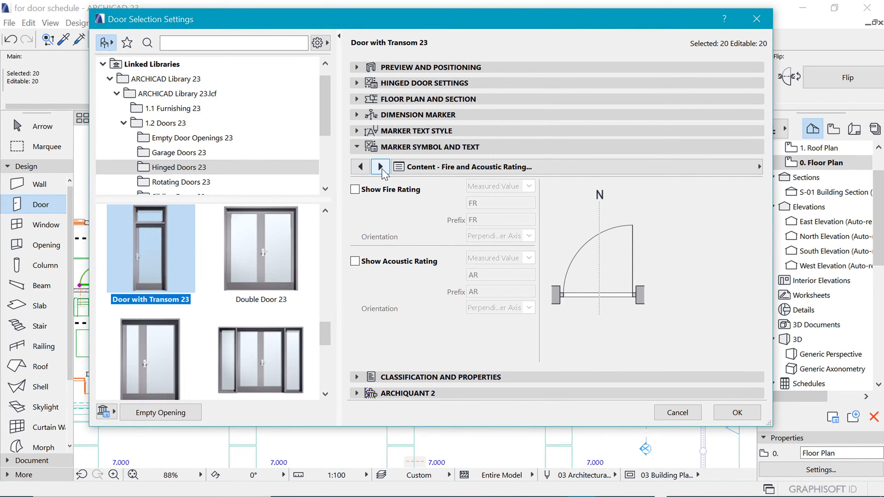
pyautogui.click(380, 166)
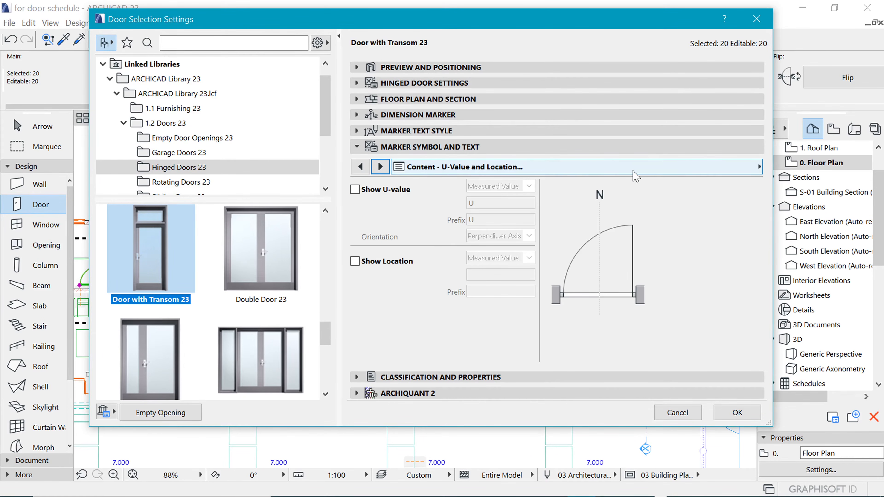
# - Set the marker text font to Times New Roman, accept the door settings and deselect the doors
pyautogui.click(417, 131)
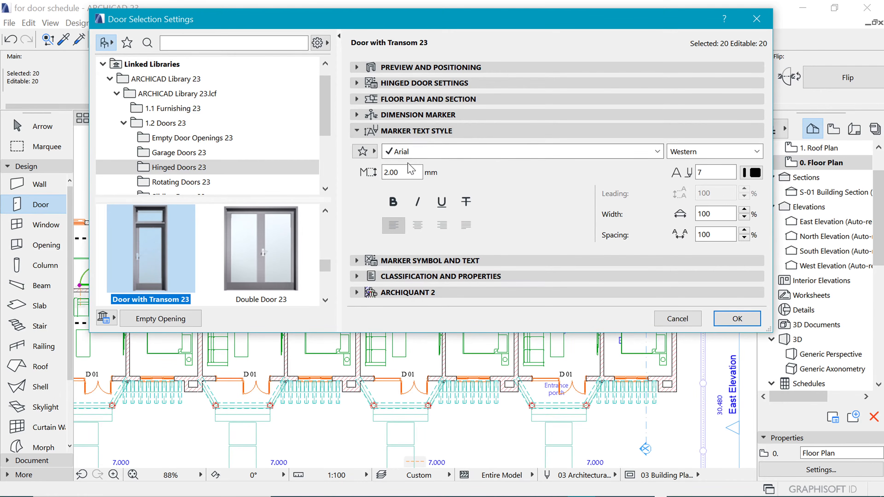
pyautogui.click(452, 152)
pyautogui.moveTo(658, 77); pyautogui.dragTo(652, 34)
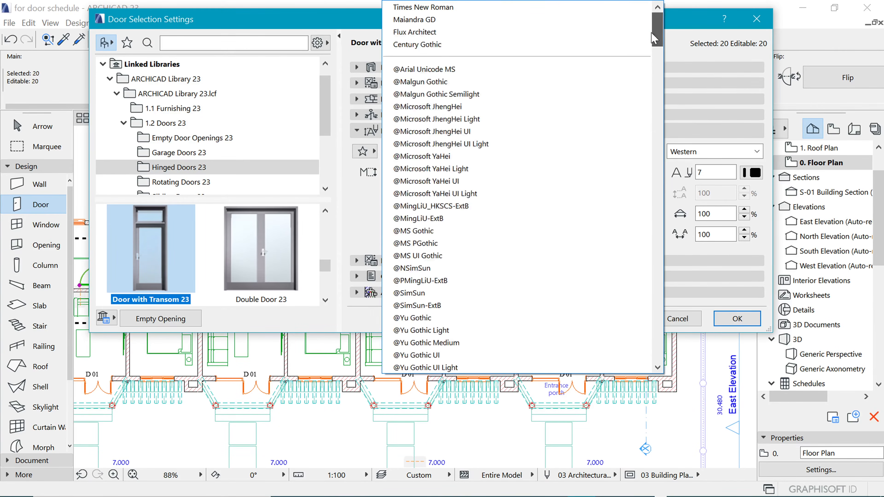
pyautogui.click(453, 7)
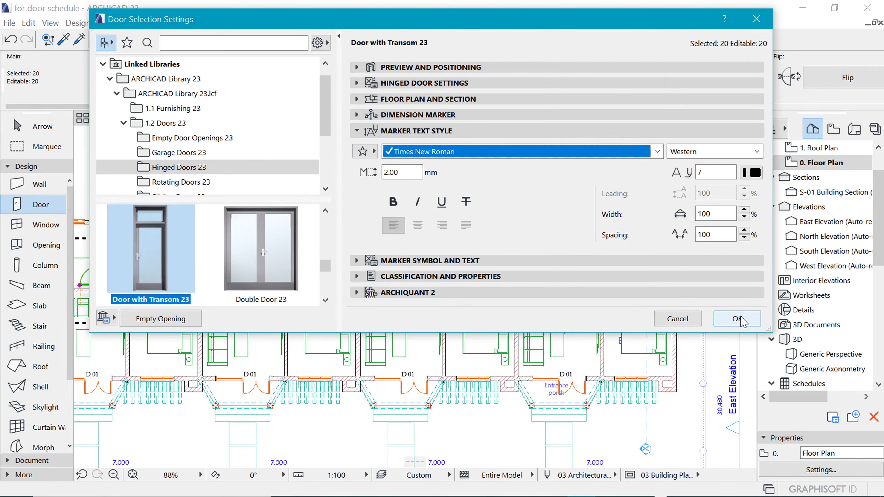
pyautogui.click(740, 319)
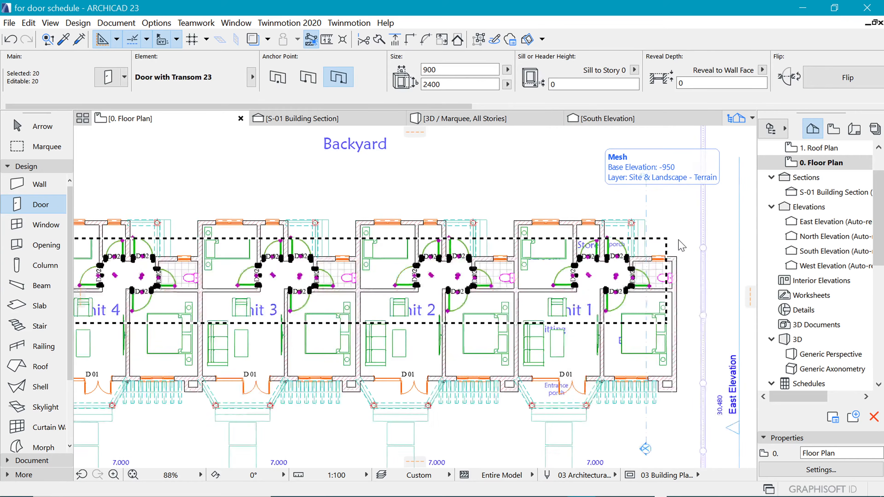
pyautogui.press('Escape')
pyautogui.press('Escape')
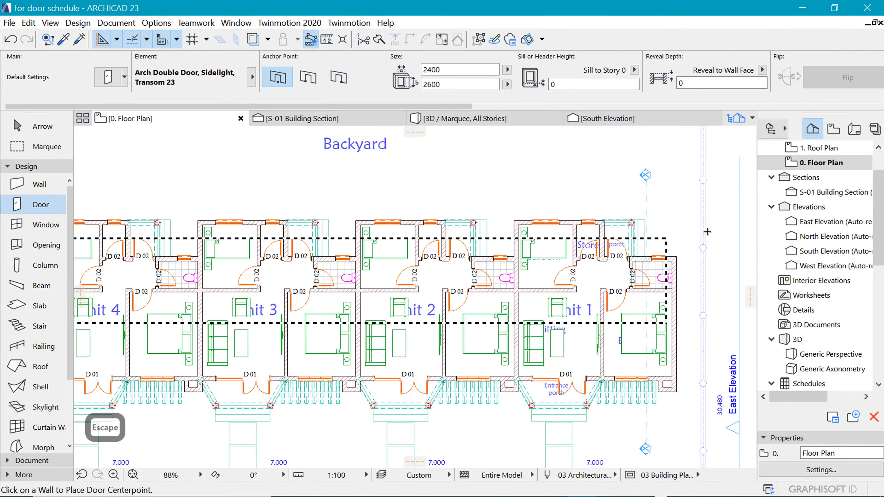
# - Select the store and toilet doors of Units 4 and 3 together
pyautogui.scroll(-5, 683, 228)
pyautogui.scroll(5, 612, 233)
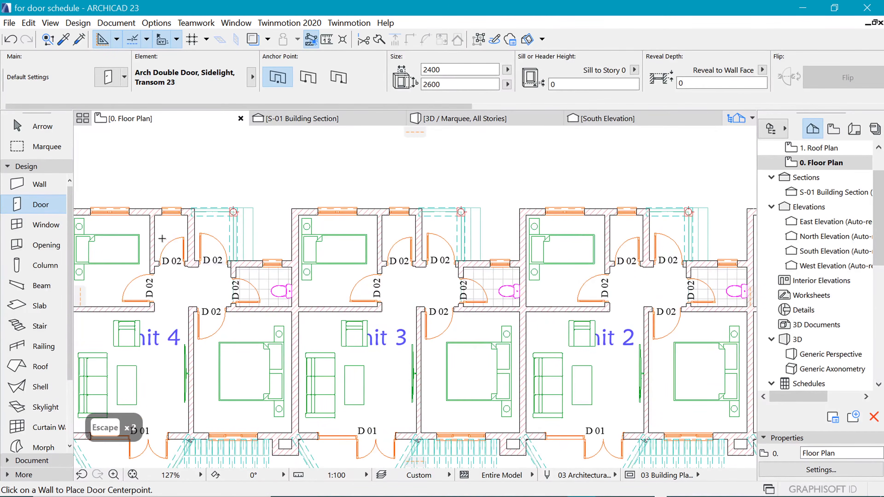
pyautogui.click(124, 301)
pyautogui.press('Escape')
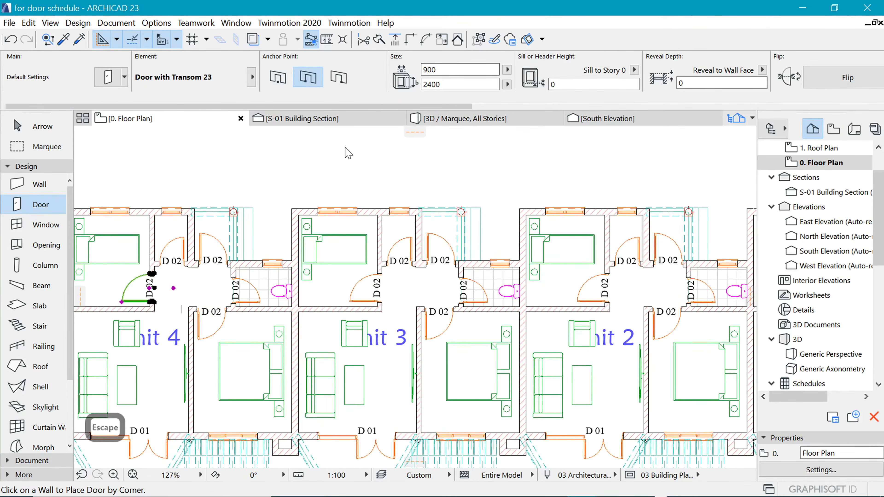
pyautogui.click(183, 234)
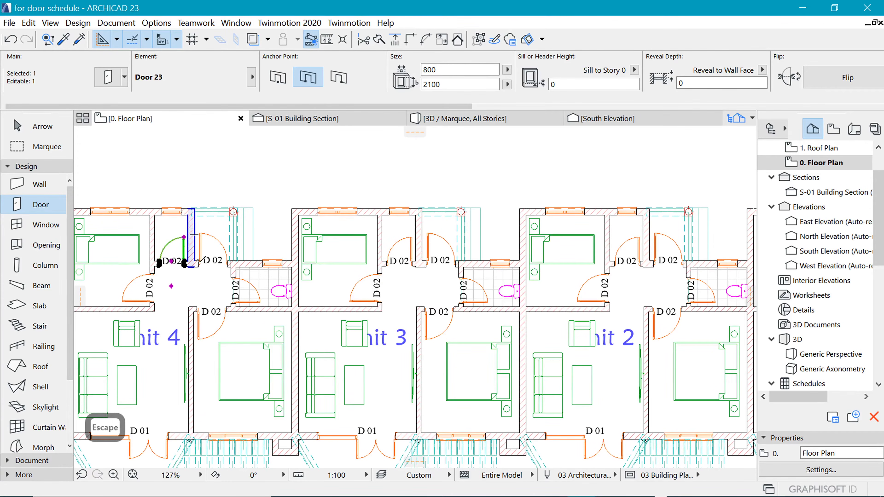
pyautogui.keyDown('shift'); pyautogui.click(249, 297); pyautogui.keyUp('shift')
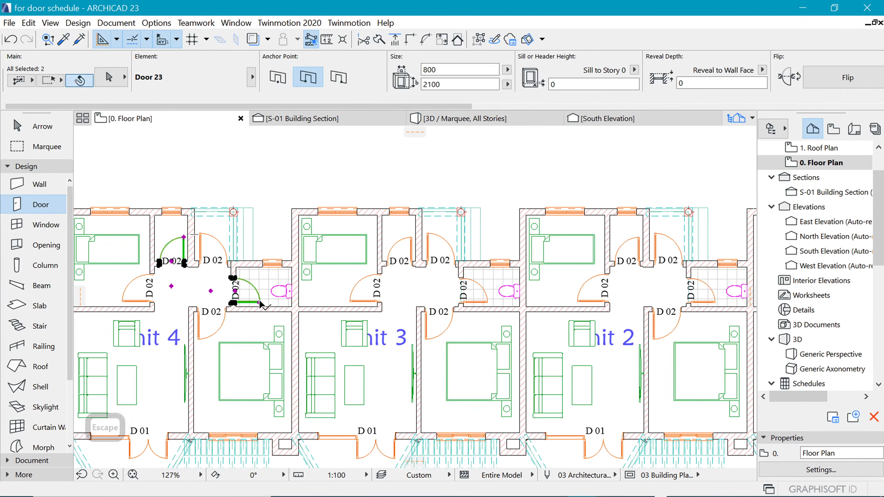
pyautogui.keyDown('shift'); pyautogui.click(485, 302); pyautogui.keyUp('shift')
pyautogui.keyDown('shift'); pyautogui.click(411, 240); pyautogui.keyUp('shift')
# - Add the store and toilet doors of Units 2 and 1 to the current door selection
pyautogui.scroll(-3, 219, 286)
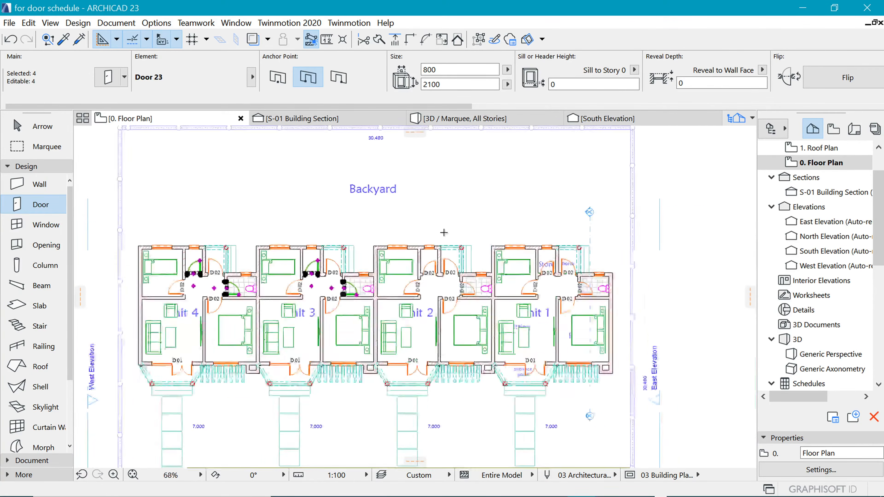
pyautogui.scroll(3, 444, 232)
pyautogui.keyDown('shift'); pyautogui.click(405, 279); pyautogui.keyUp('shift')
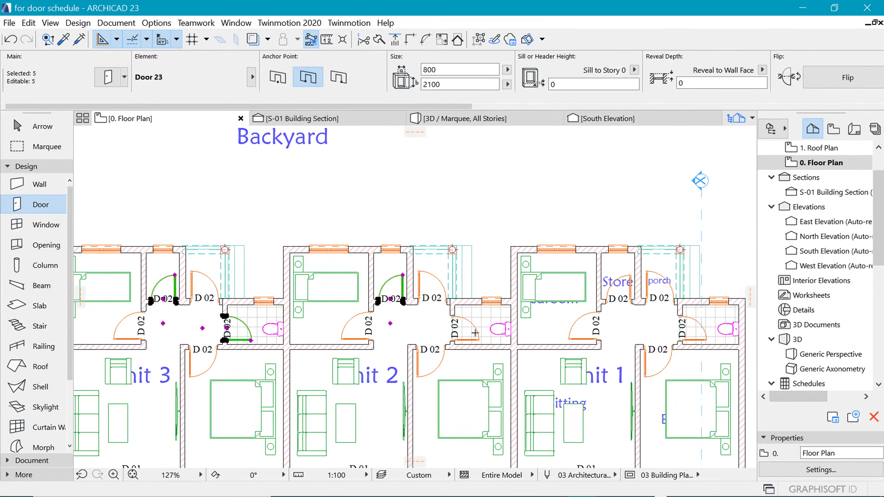
pyautogui.keyDown('shift'); pyautogui.click(476, 337); pyautogui.keyUp('shift')
pyautogui.scroll(-2, 446, 290)
pyautogui.scroll(1, 446, 290)
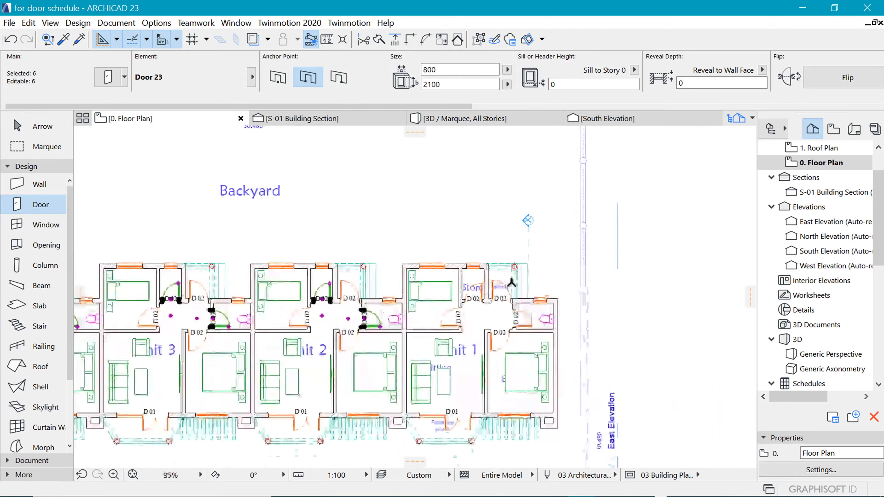
pyautogui.scroll(2, 428, 325)
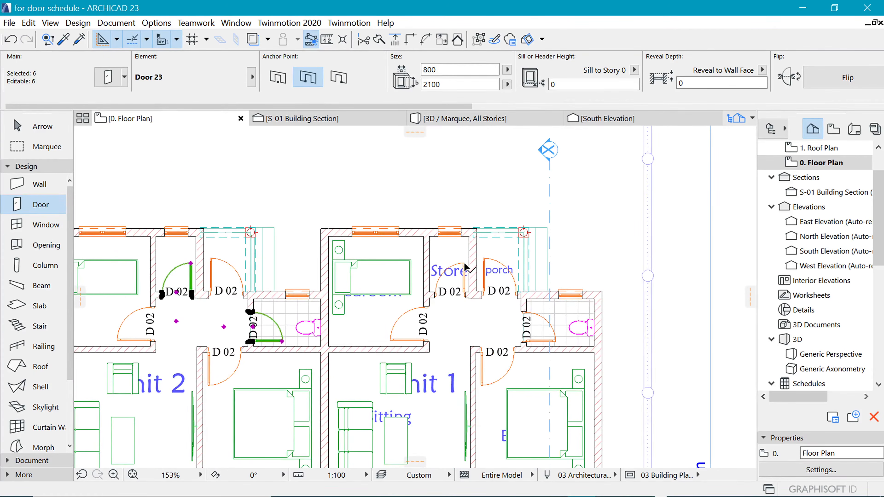
pyautogui.keyDown('shift'); pyautogui.click(464, 272); pyautogui.keyUp('shift')
pyautogui.keyDown('shift'); pyautogui.click(538, 329); pyautogui.keyUp('shift')
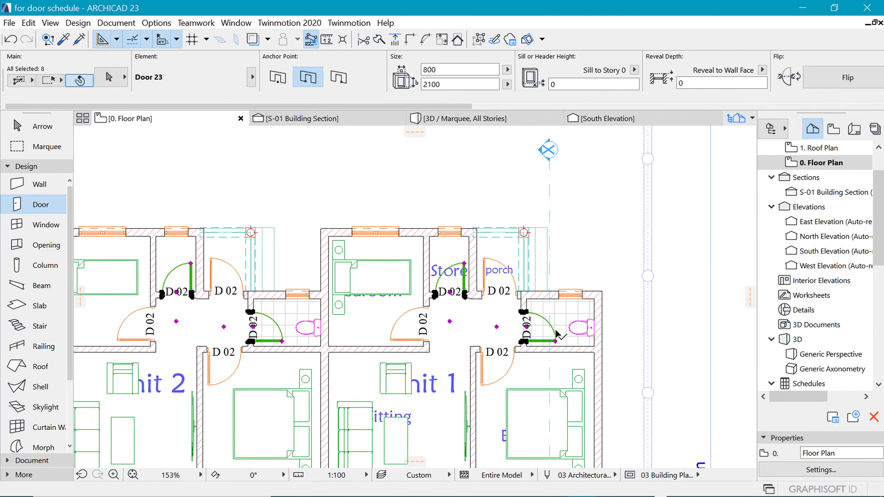
# - Set the ID of the selected store and toilet doors to D 03, accept the settings and deselect the doors
pyautogui.hotkey('ctrl', 't')
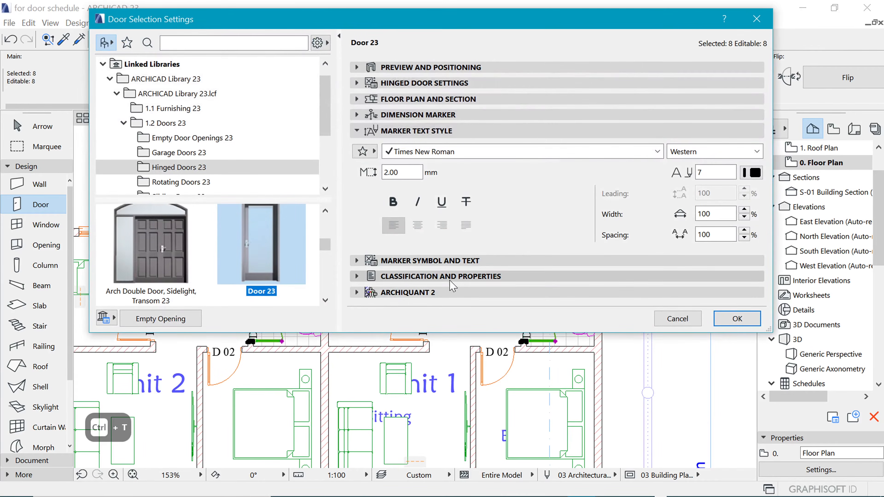
pyautogui.click(449, 277)
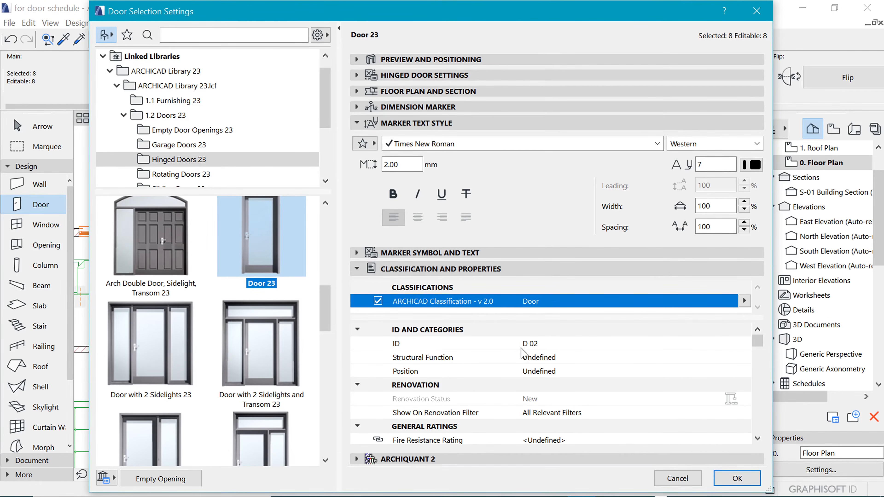
pyautogui.click(529, 347)
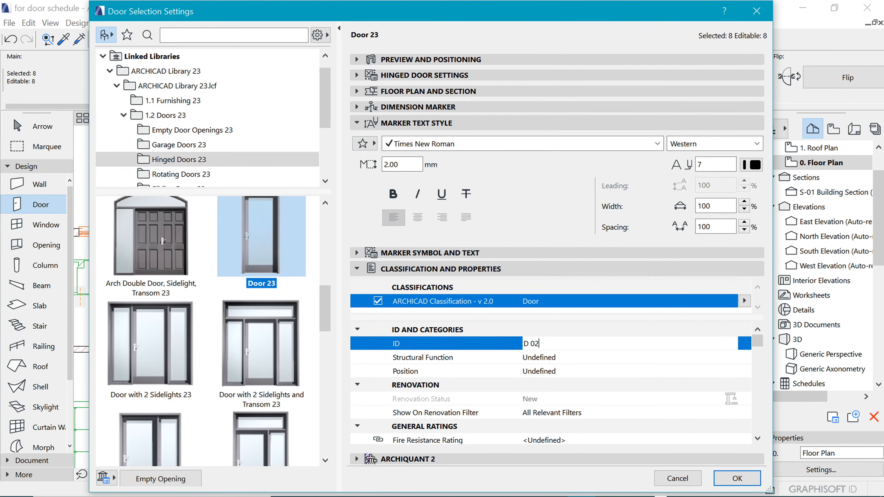
pyautogui.write('3')
pyautogui.click(737, 478)
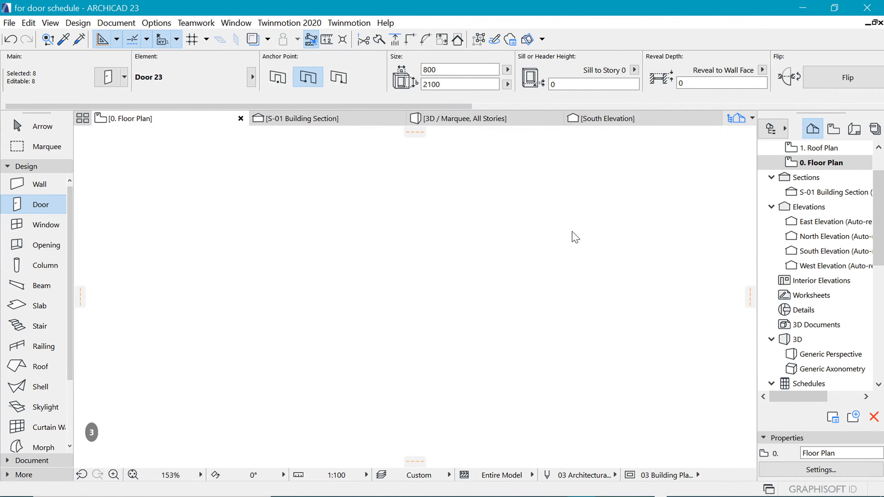
pyautogui.scroll(-3, 625, 199)
pyautogui.press('Escape')
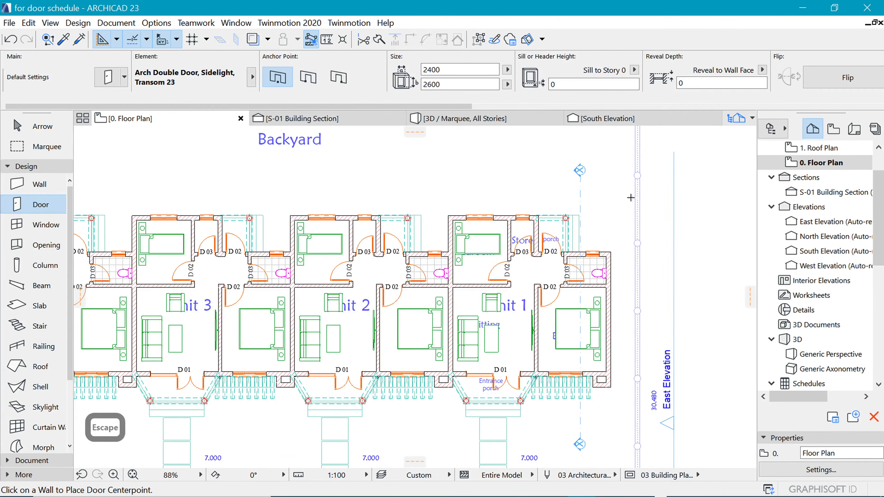
# - Open the IES-03 Door Schedule and fit it to the window width
pyautogui.scroll(-2, 637, 200)
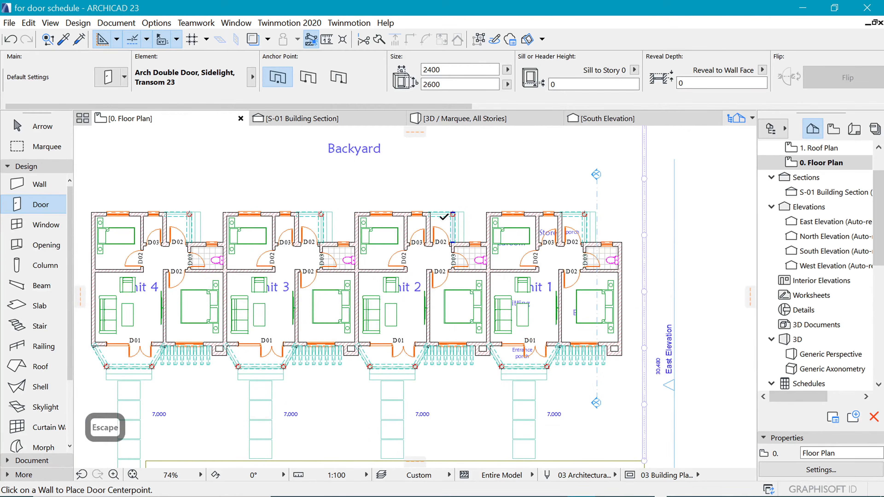
pyautogui.scroll(-2, 522, 230)
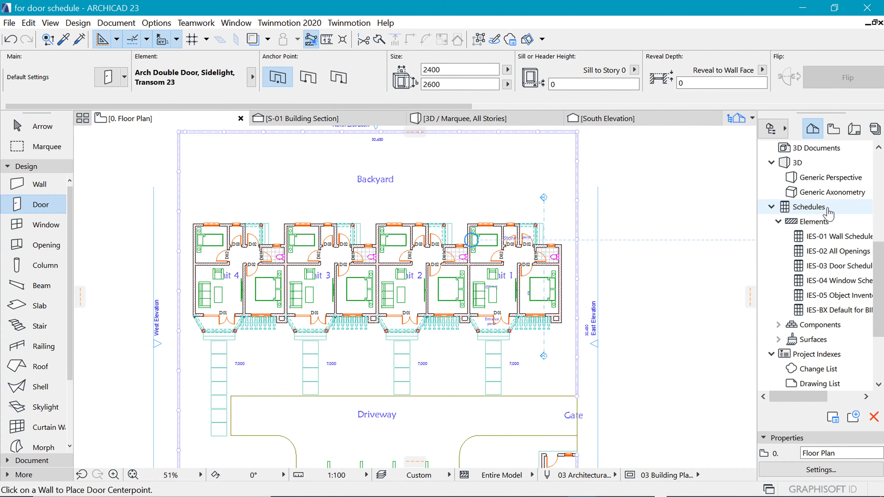
pyautogui.click(834, 268)
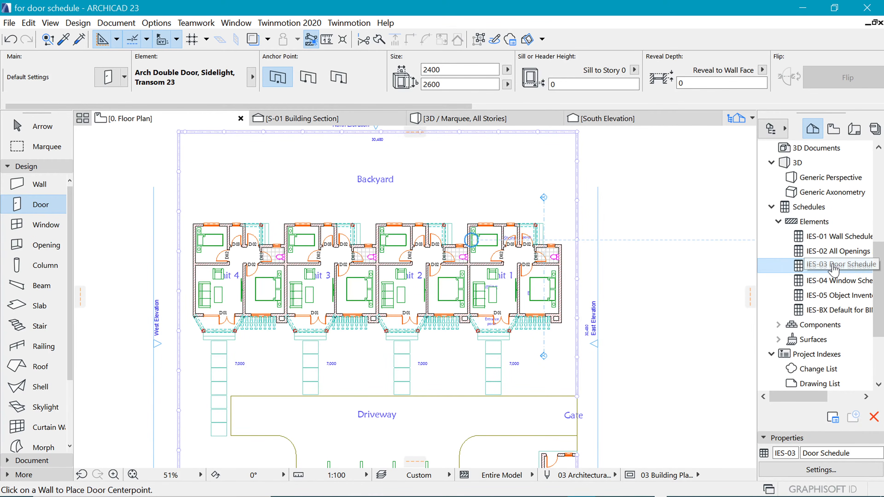
pyautogui.doubleClick(834, 268)
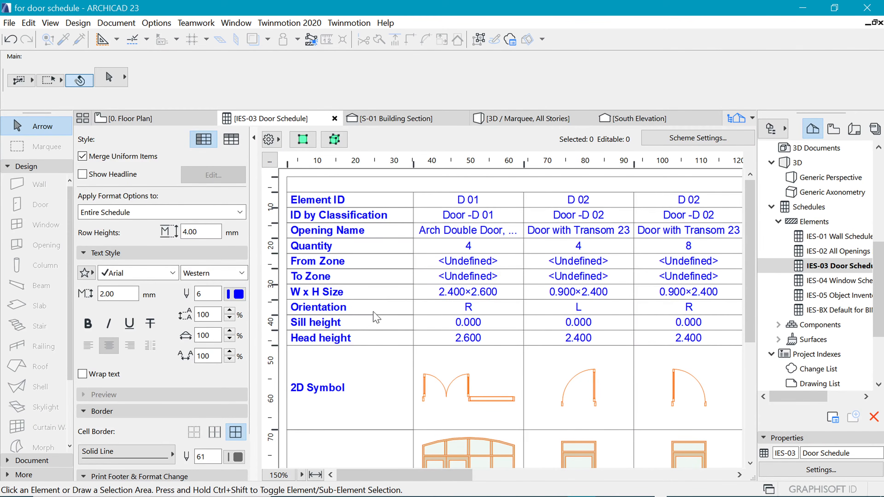
pyautogui.click(319, 477)
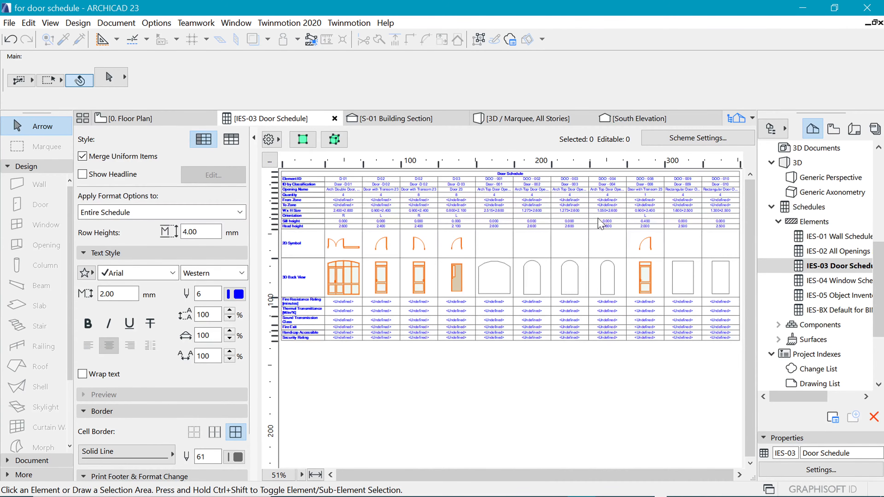
# - Remove the Fire Resistance Rating, Thermal Transmittance, Sound Transmission Class, Fire Exit, Handicap Accessible and Security Rating fields from the door schedule scheme
pyautogui.click(691, 141)
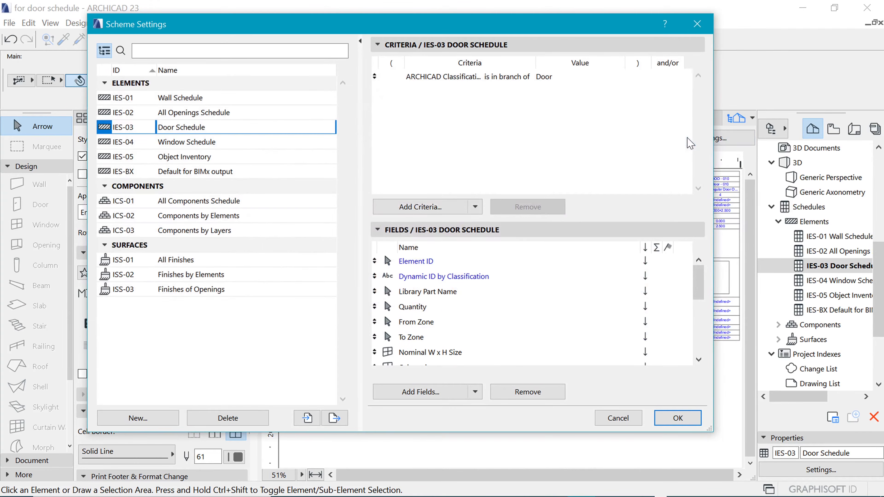
pyautogui.click(705, 24)
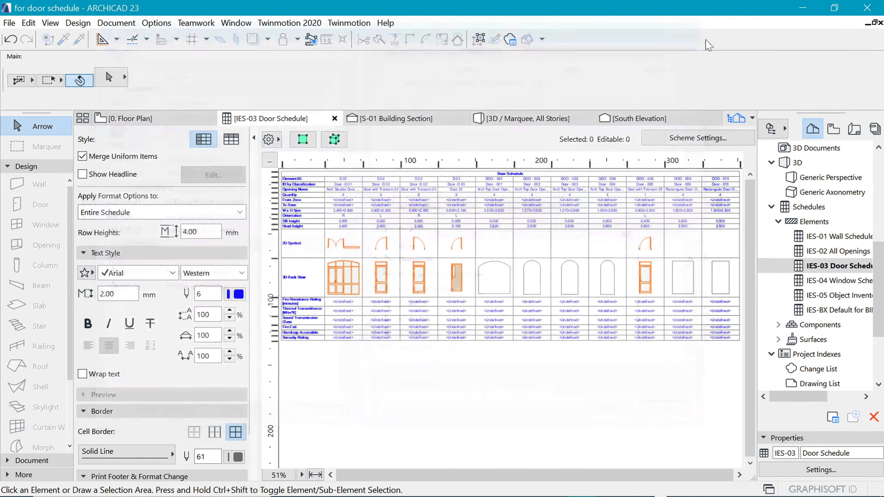
pyautogui.click(708, 139)
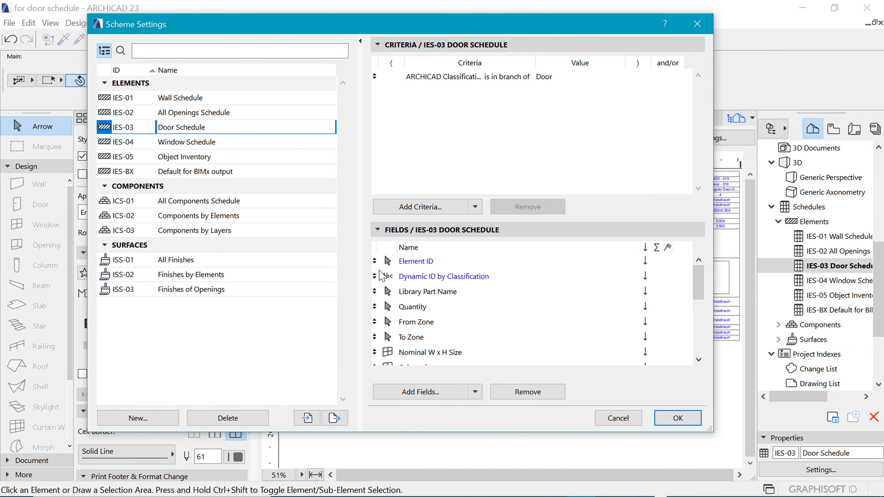
pyautogui.moveTo(696, 283); pyautogui.dragTo(694, 334)
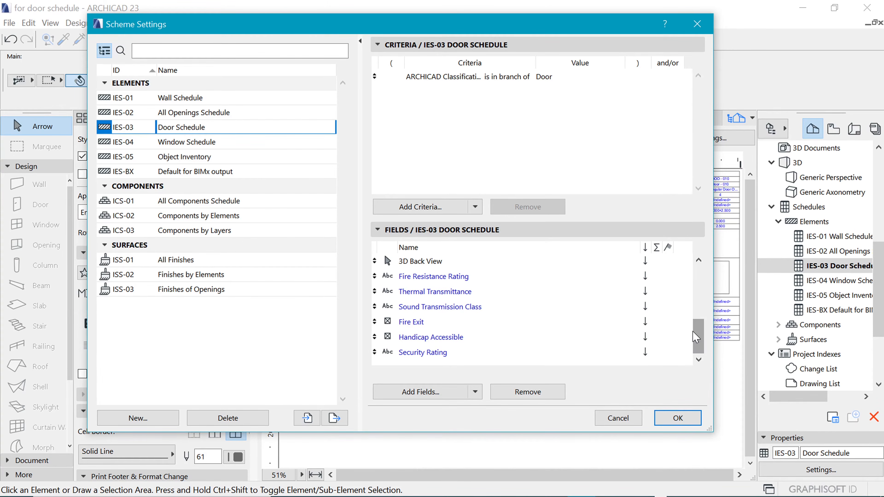
pyautogui.click(418, 351)
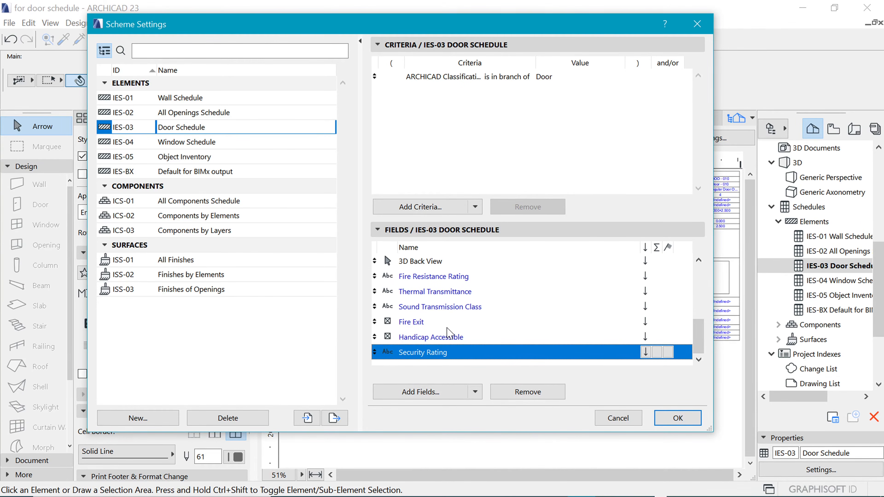
pyautogui.keyDown('shift'); pyautogui.click(446, 278); pyautogui.keyUp('shift')
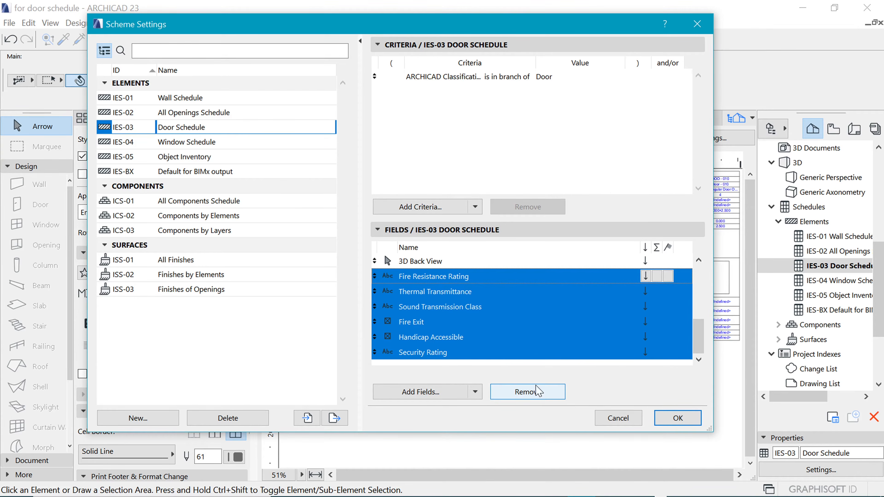
pyautogui.click(425, 353)
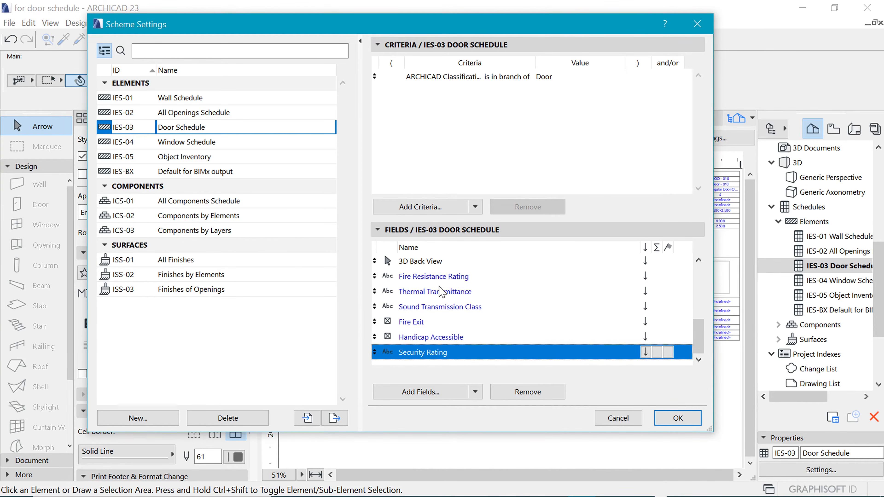
pyautogui.keyDown('shift'); pyautogui.click(434, 277); pyautogui.keyUp('shift')
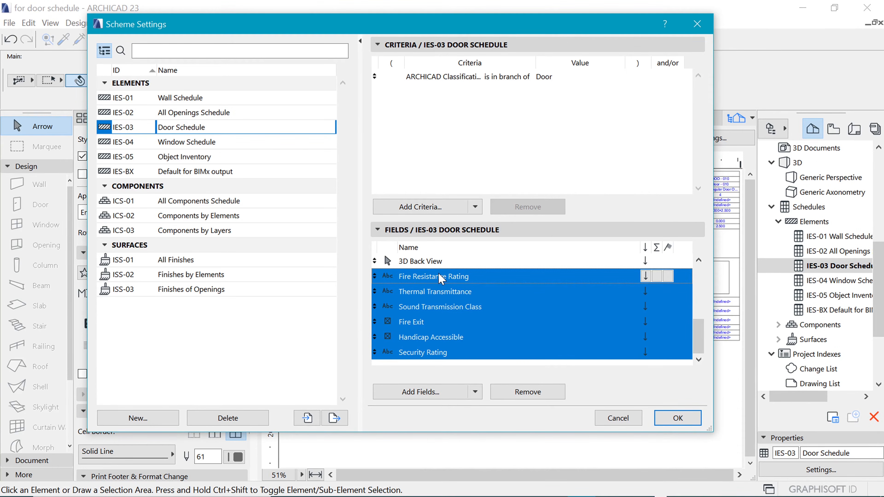
pyautogui.click(540, 397)
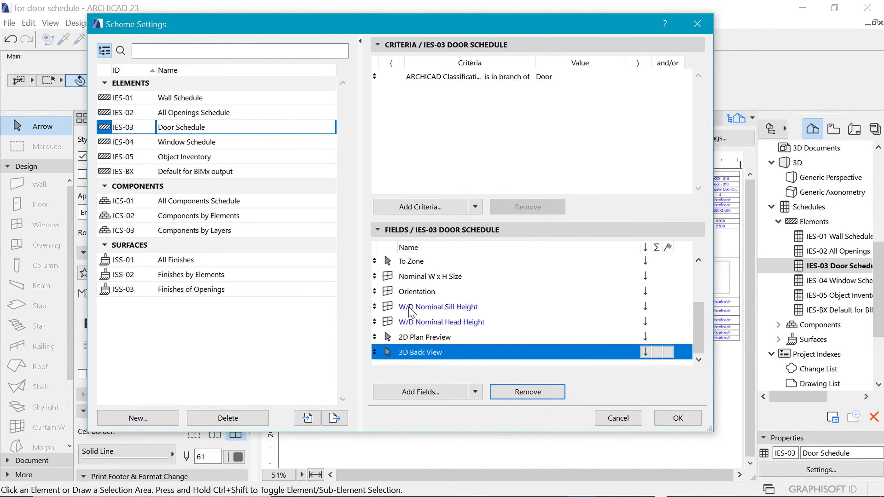
# - Remove the W/D Nominal Head Height and W/D Nominal Sill Height fields from the door schedule scheme
pyautogui.click(420, 308)
pyautogui.click(428, 322)
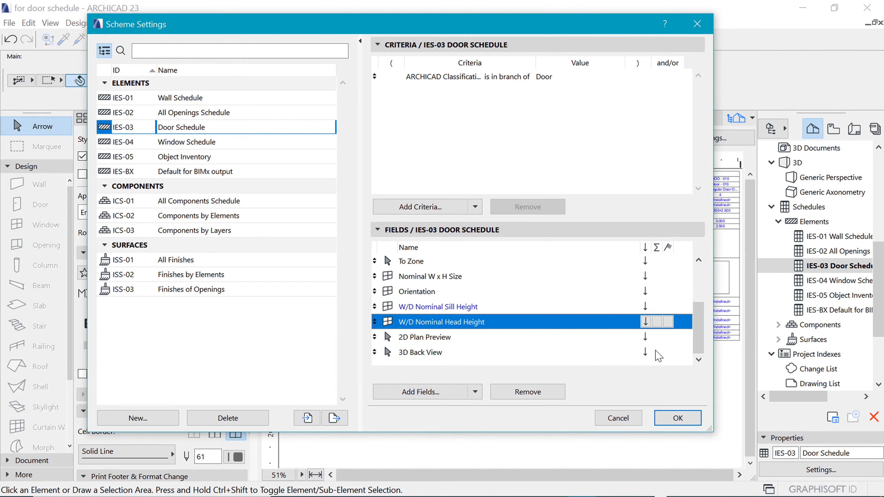
pyautogui.click(546, 391)
pyautogui.click(447, 324)
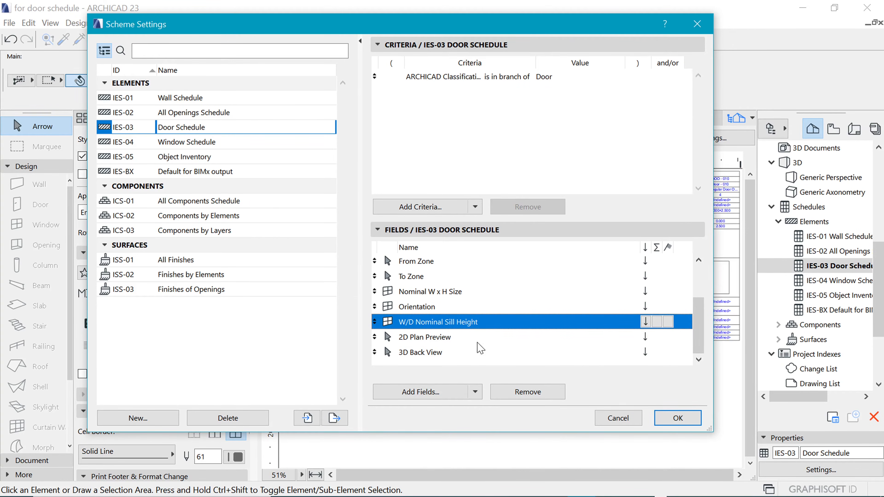
pyautogui.click(529, 394)
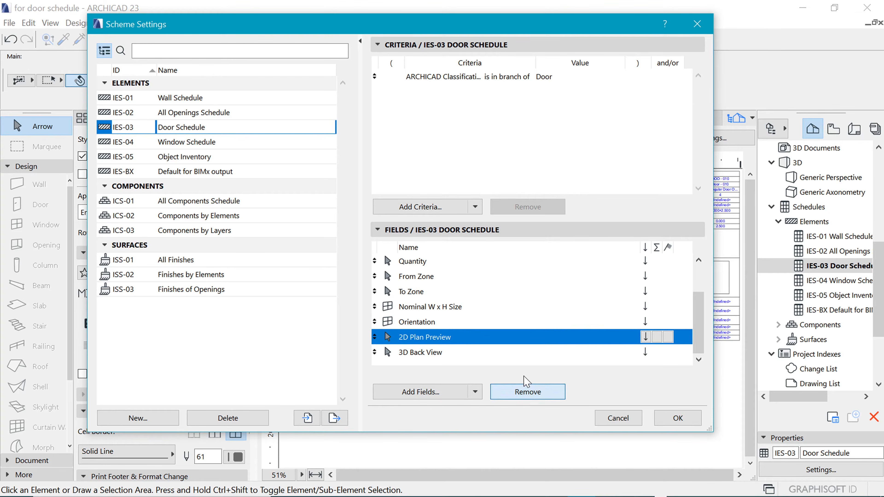
# - Remove the Nominal W x H Size, From Zone and To Zone fields from the door schedule scheme
pyautogui.click(436, 312)
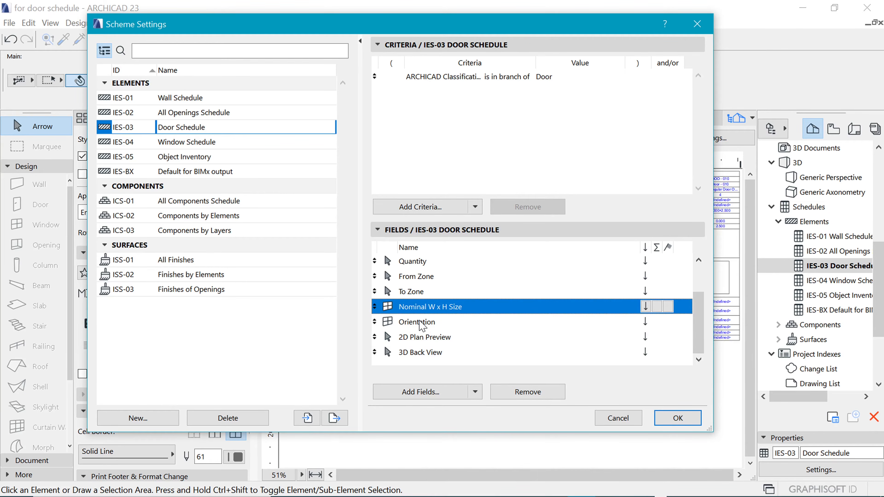
pyautogui.click(528, 392)
pyautogui.click(432, 306)
pyautogui.keyDown('shift'); pyautogui.click(432, 295); pyautogui.keyUp('shift')
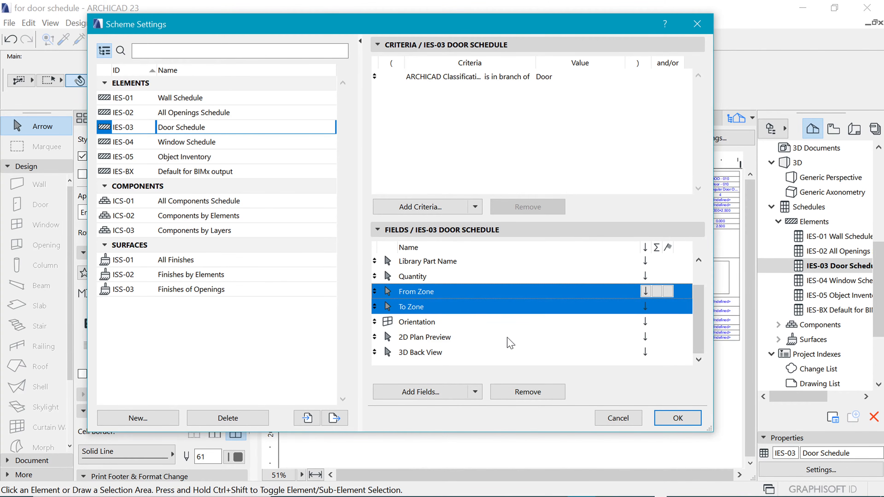
pyautogui.click(528, 392)
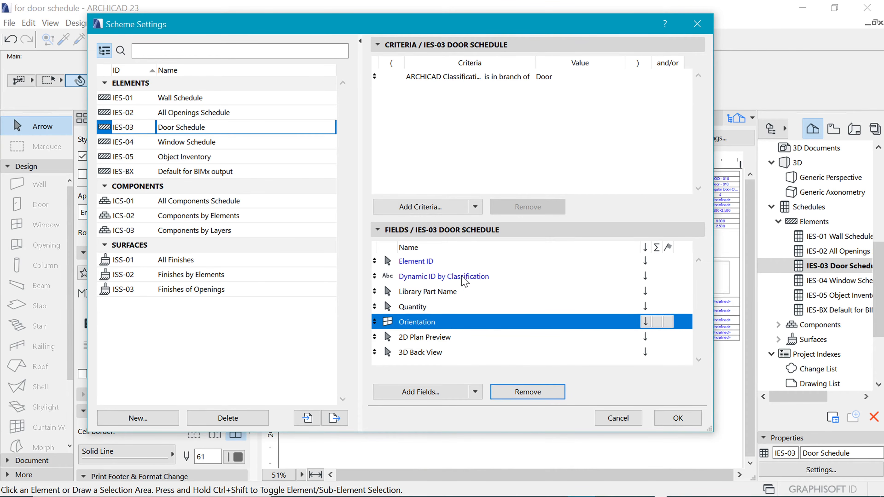
# - Remove the Dynamic ID by Classification field from the door schedule scheme and accept the scheme settings
pyautogui.click(417, 308)
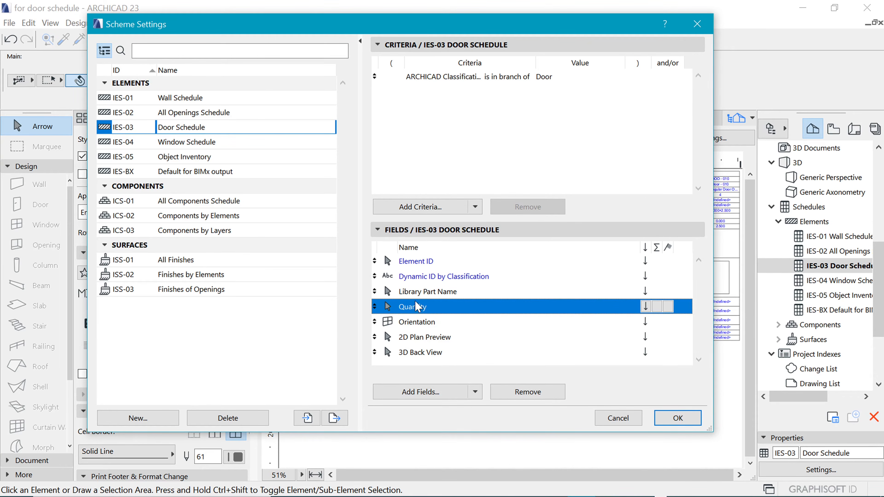
pyautogui.click(434, 277)
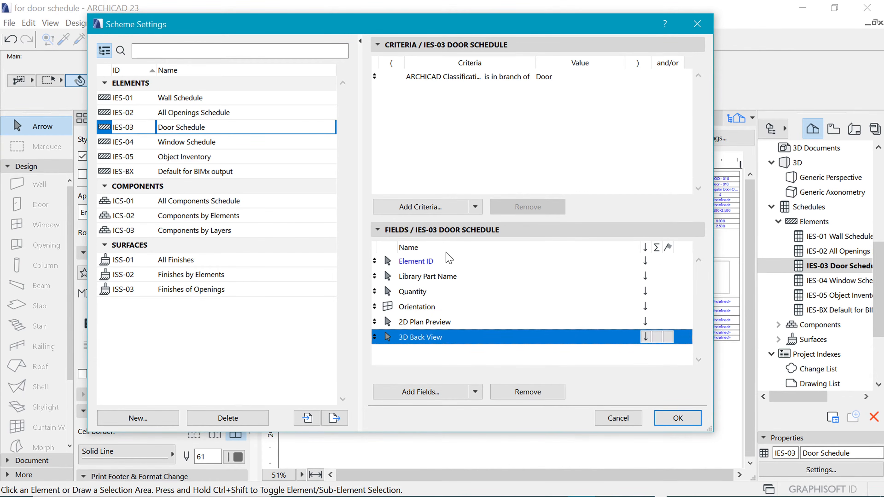
pyautogui.click(428, 263)
pyautogui.click(428, 336)
pyautogui.click(677, 418)
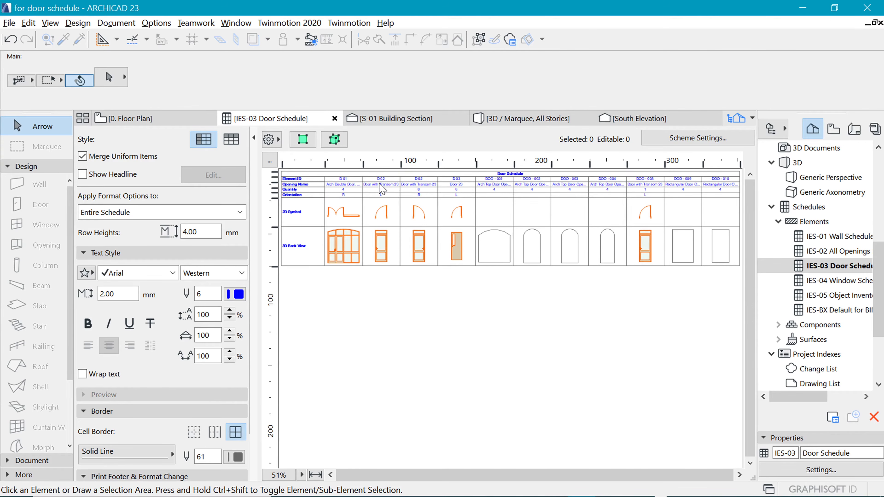
# - Remove the Orientation field from the door schedule scheme and accept the scheme settings
pyautogui.press('alt')
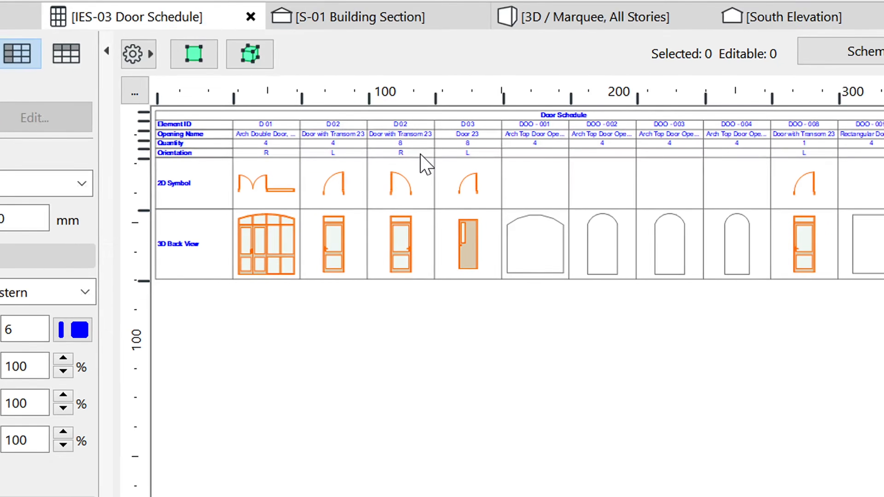
pyautogui.click(863, 53)
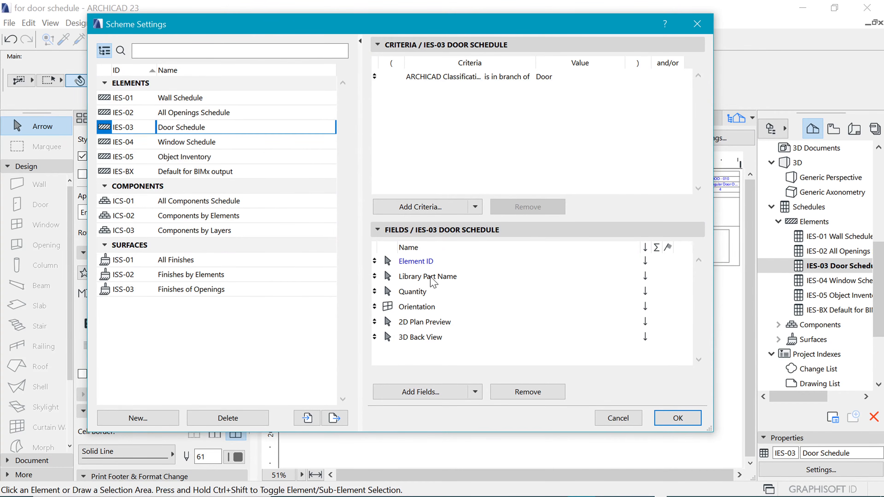
pyautogui.click(420, 305)
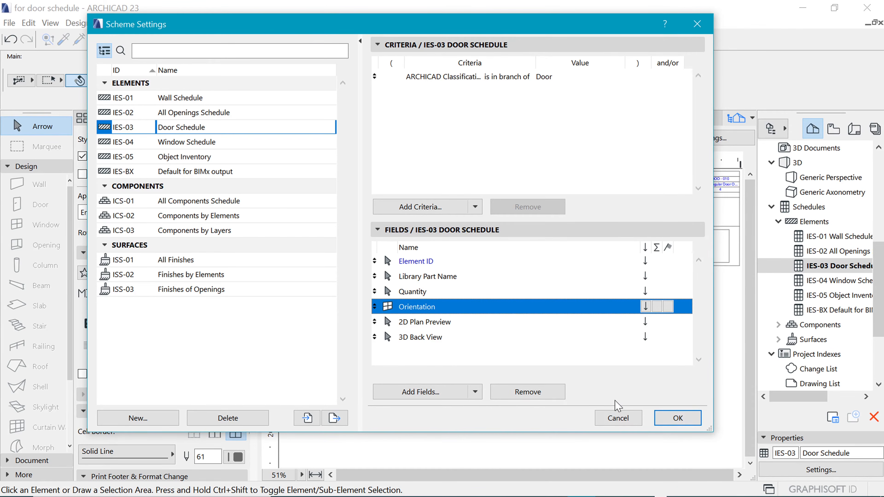
pyautogui.click(534, 396)
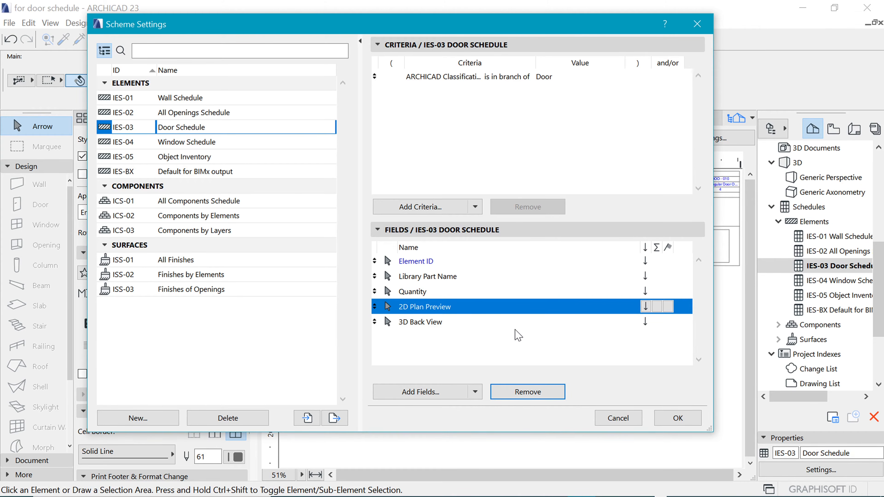
pyautogui.click(454, 278)
pyautogui.click(431, 266)
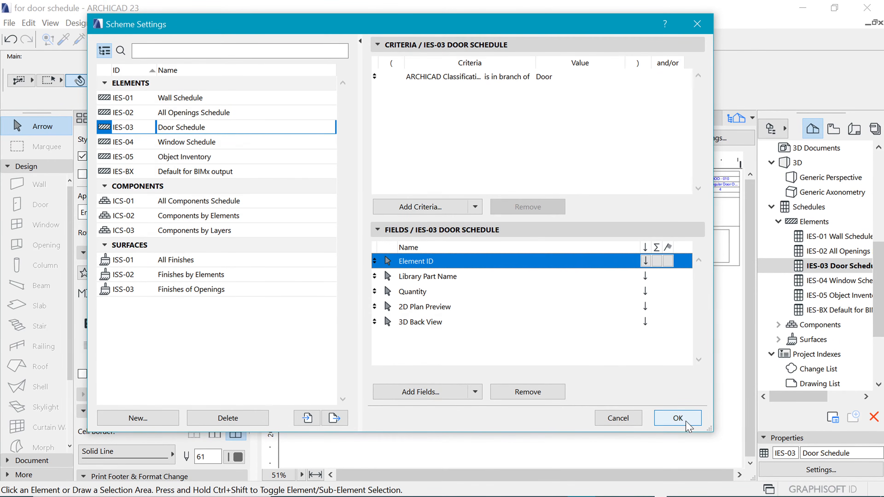
pyautogui.click(678, 418)
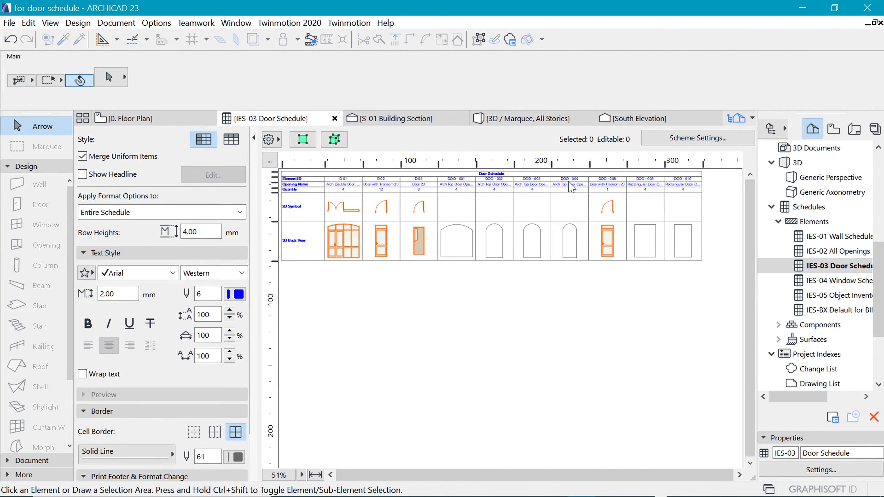
# - Select the DOO - 001 arch top openings on the floor plan from the schedule and change their ARCHICAD Classification to Empty Opening
pyautogui.click(316, 475)
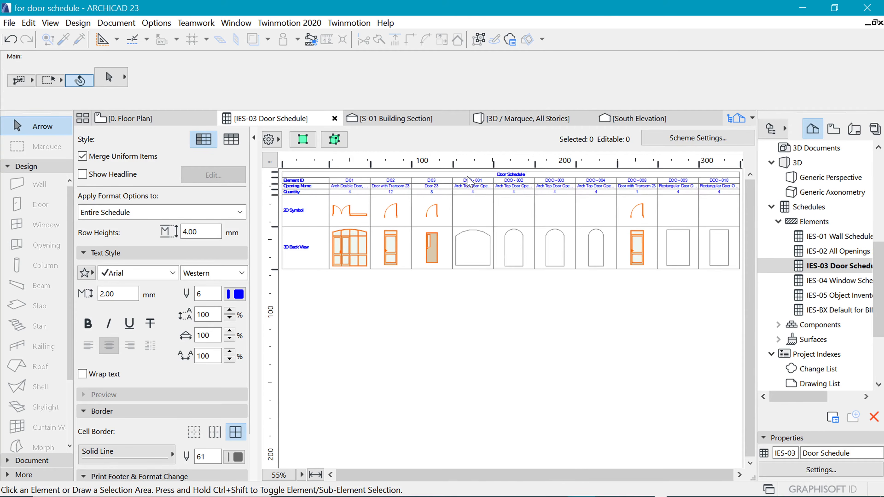
pyautogui.click(474, 252)
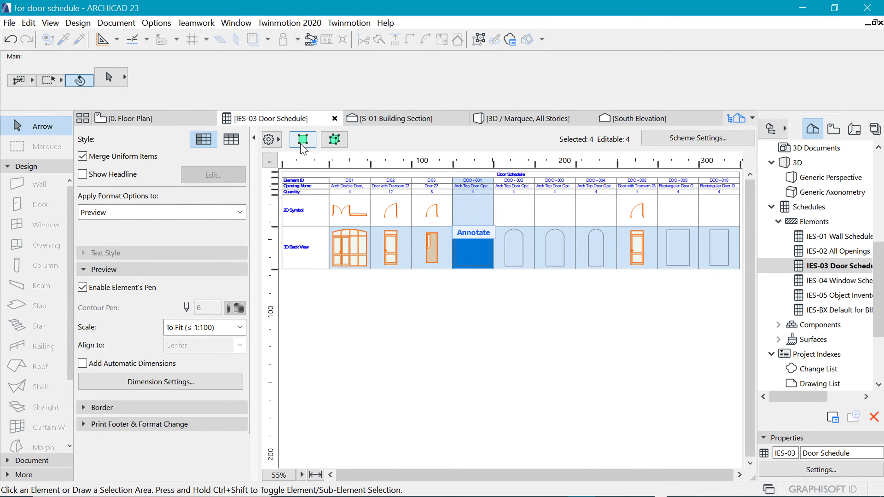
pyautogui.click(303, 140)
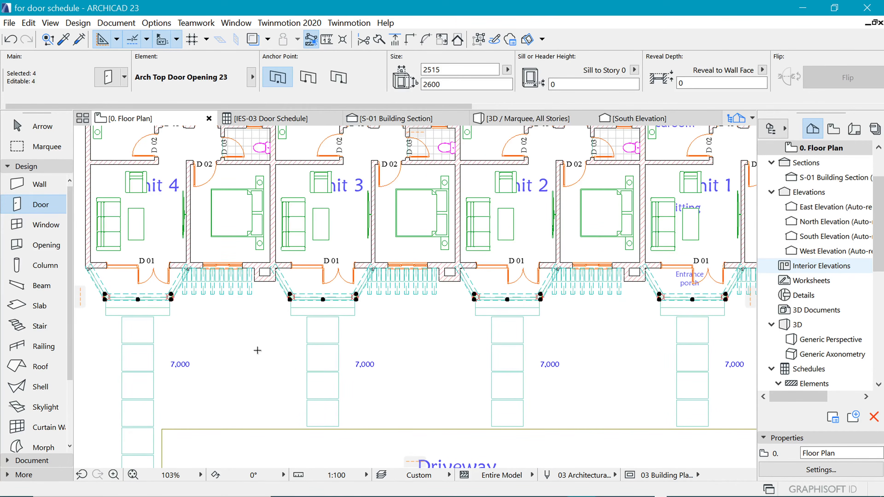
pyautogui.hotkey('ctrl', 't')
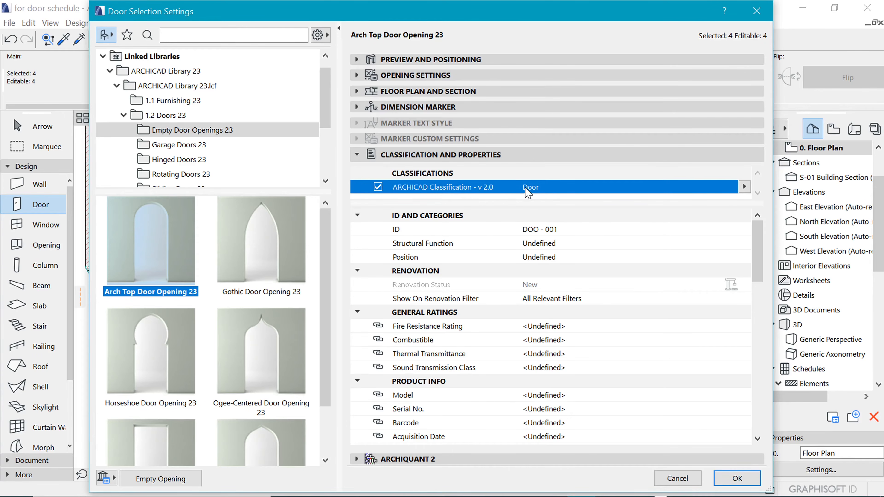
pyautogui.click(744, 186)
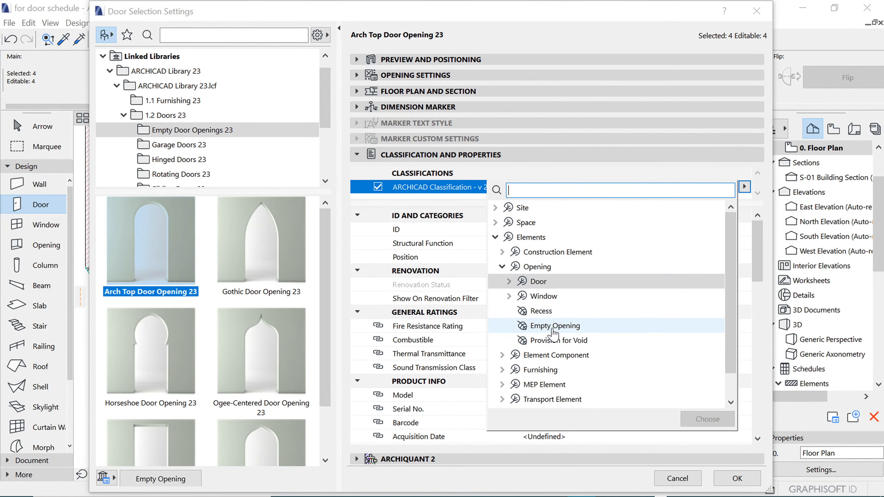
pyautogui.doubleClick(553, 328)
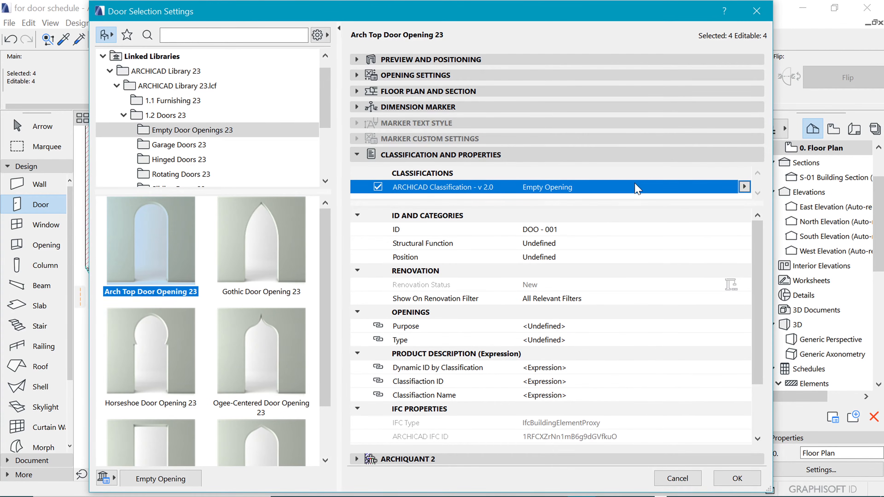
pyautogui.click(737, 479)
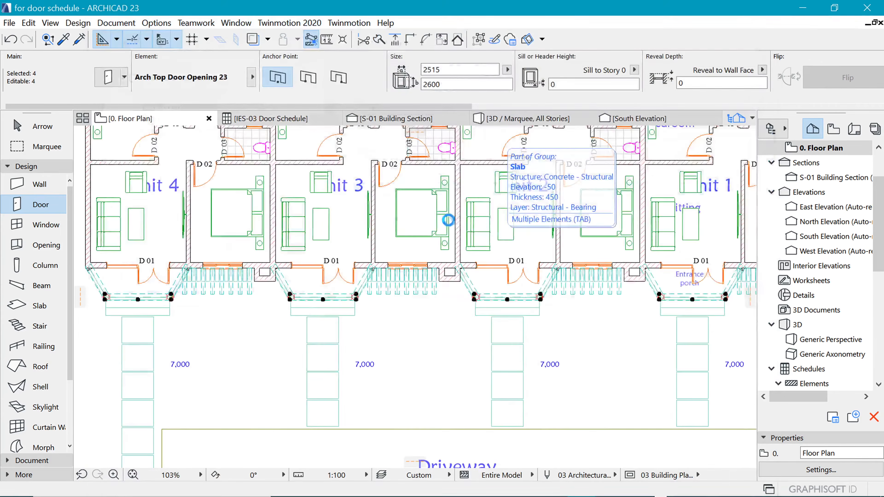
# - Select the DOO - 002 openings on the floor plan from the door schedule and reclassify them as Empty Opening
pyautogui.click(284, 121)
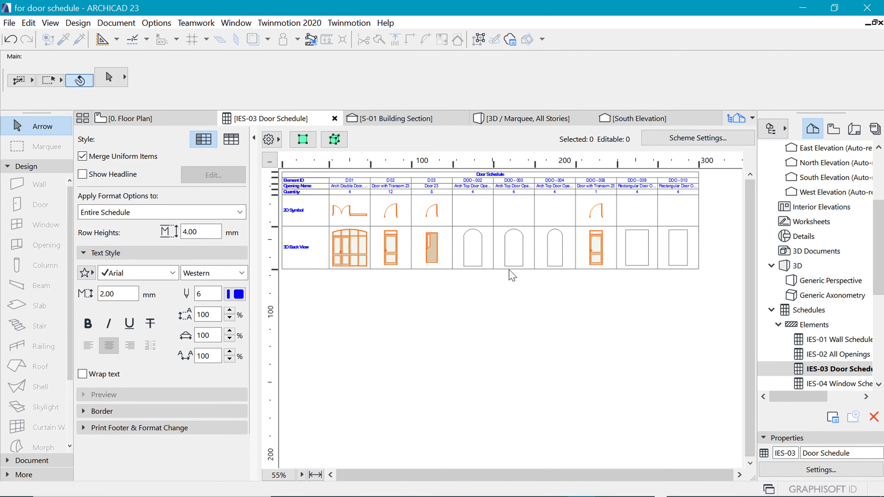
pyautogui.click(476, 245)
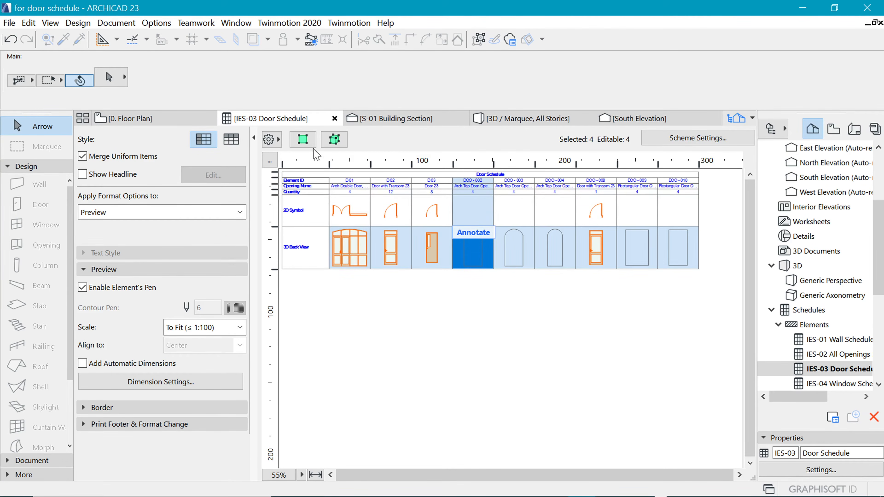
pyautogui.click(303, 139)
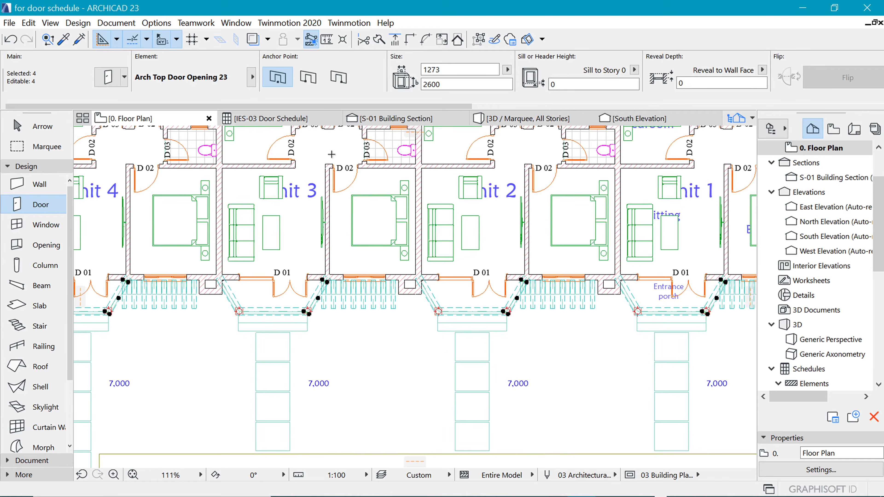
pyautogui.hotkey('ctrl', 't')
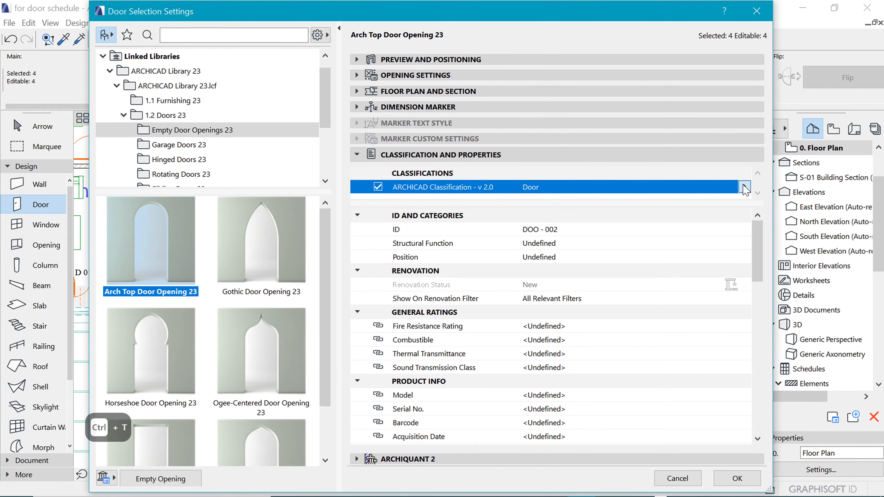
pyautogui.click(744, 187)
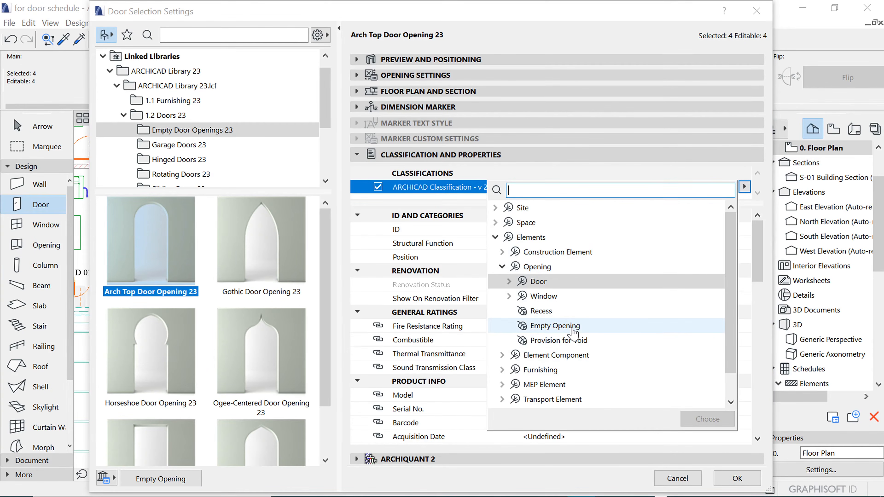
pyautogui.click(555, 325)
pyautogui.click(708, 419)
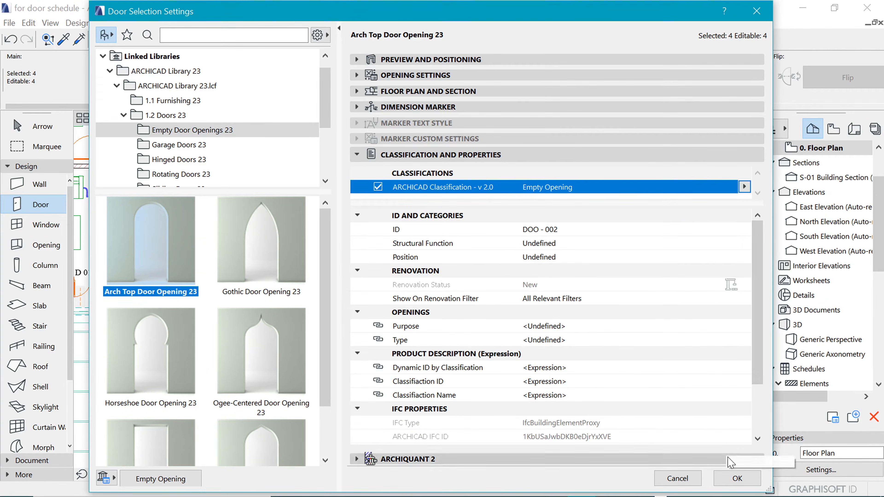
pyautogui.click(738, 478)
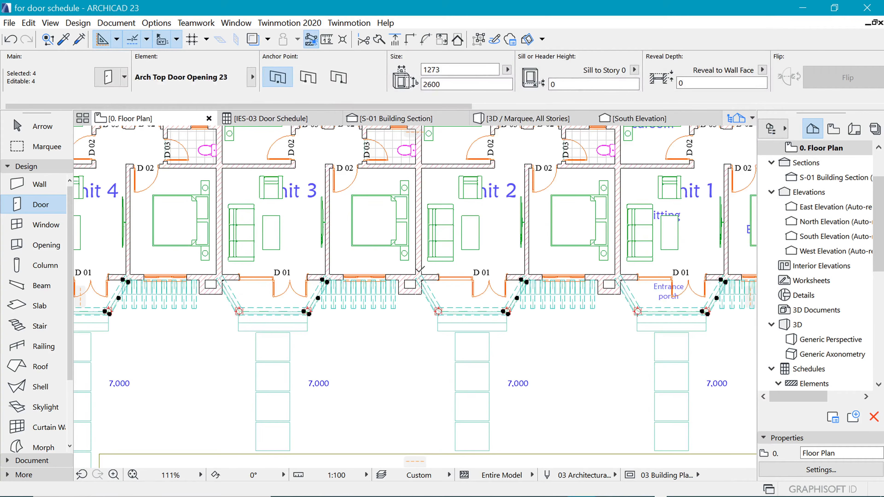
# - Return to the door schedule and select its DOO - 003 arch top openings on the floor plan
pyautogui.click(251, 118)
pyautogui.press('Delete')
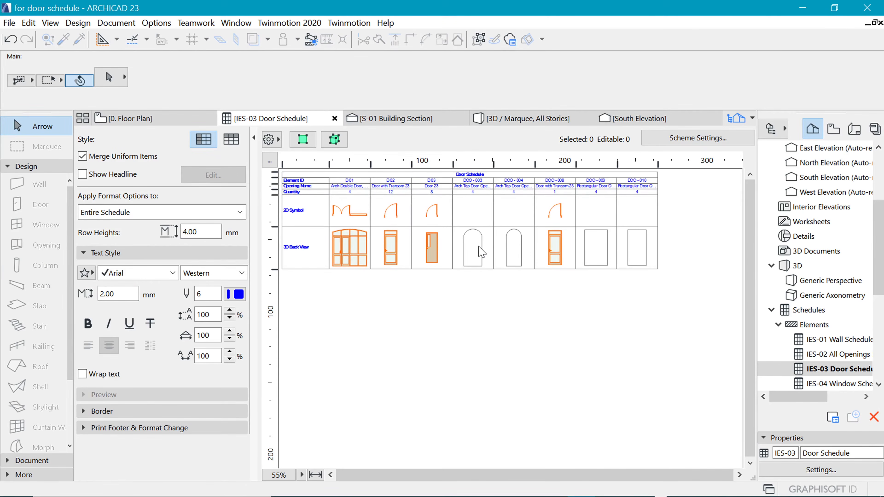
pyautogui.click(479, 251)
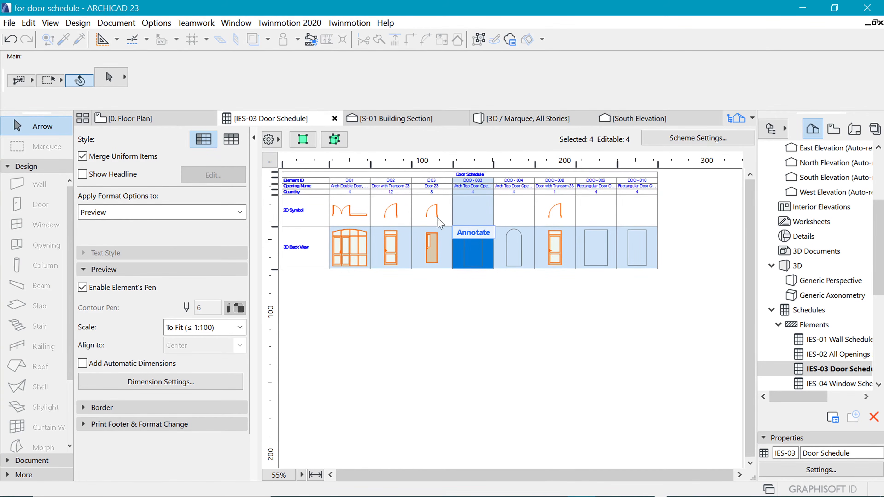
pyautogui.click(304, 140)
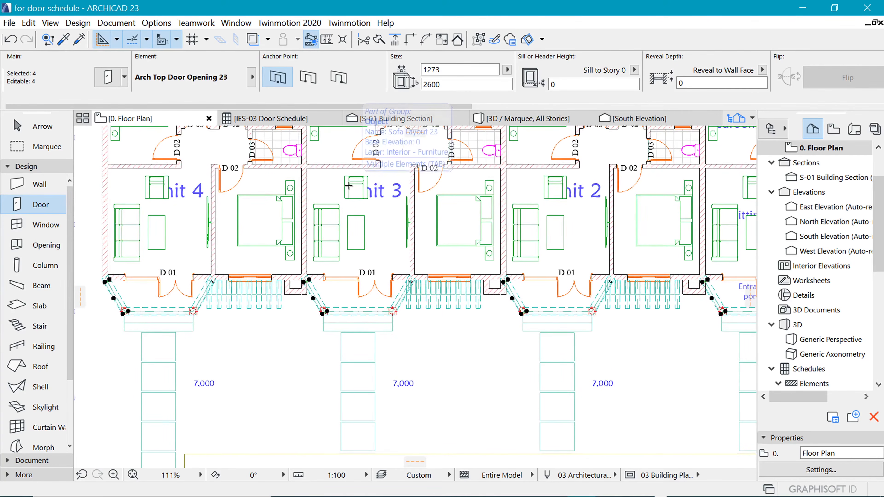
# - Add the interior arch top openings beside the sitting rooms of Units 4, 3 and 1 to the selection
pyautogui.scroll(-1, 312, 323)
pyautogui.scroll(-2, 298, 325)
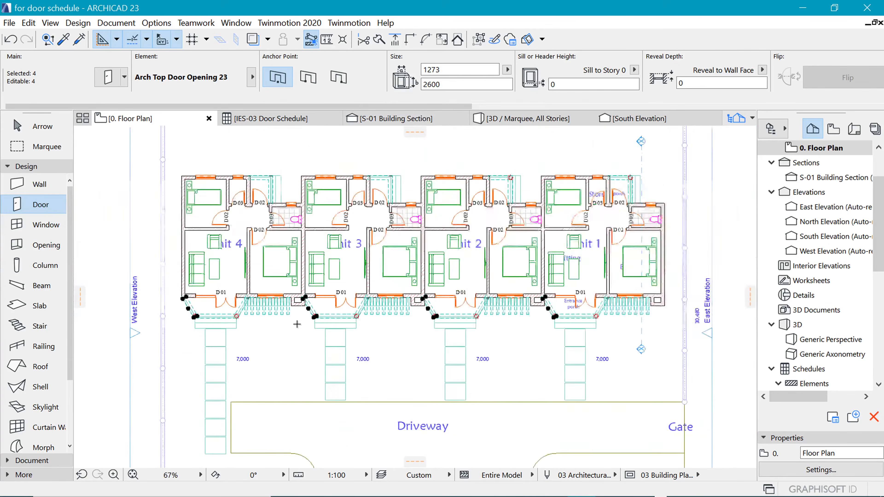
pyautogui.scroll(3, 233, 232)
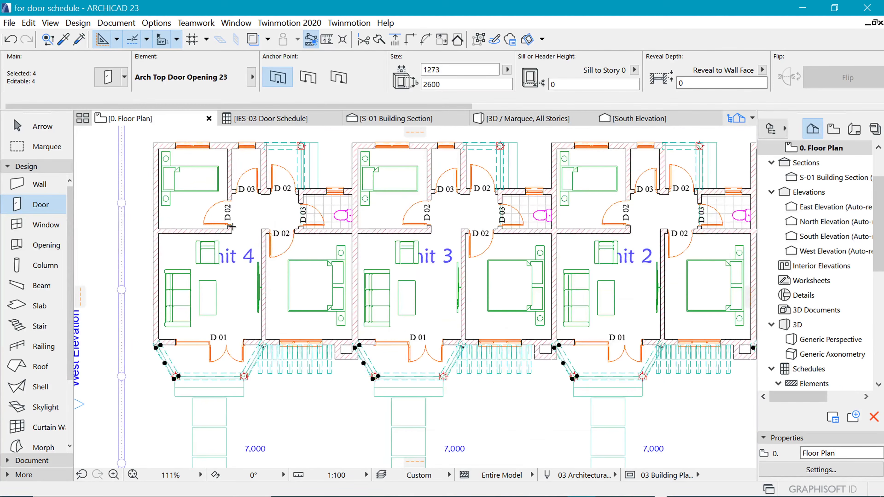
pyautogui.scroll(3, 232, 227)
pyautogui.keyDown('shift'); pyautogui.click(235, 229); pyautogui.keyUp('shift')
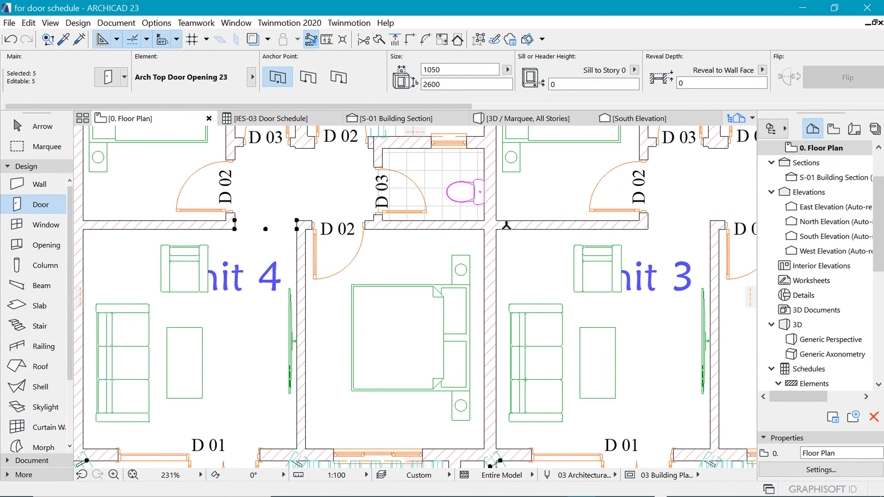
pyautogui.keyDown('shift'); pyautogui.click(650, 232); pyautogui.keyUp('shift')
pyautogui.scroll(-4, 651, 234)
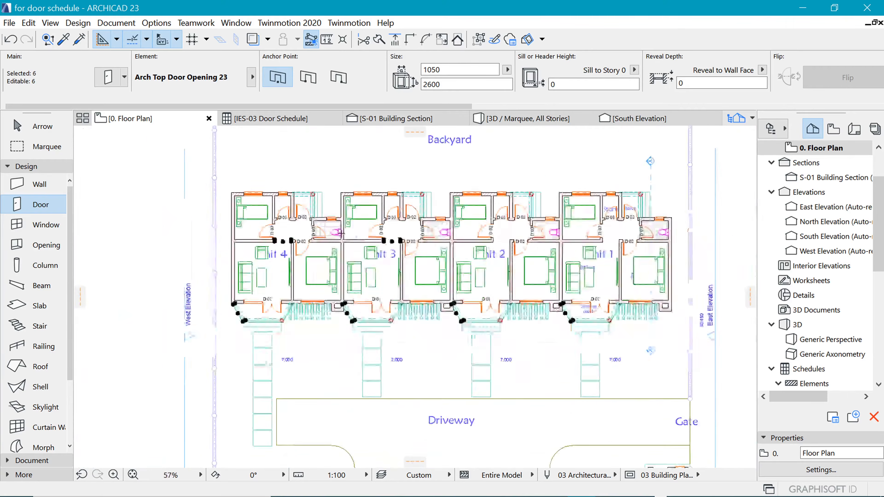
pyautogui.scroll(4, 682, 245)
pyautogui.keyDown('shift'); pyautogui.click(685, 240); pyautogui.keyUp('shift')
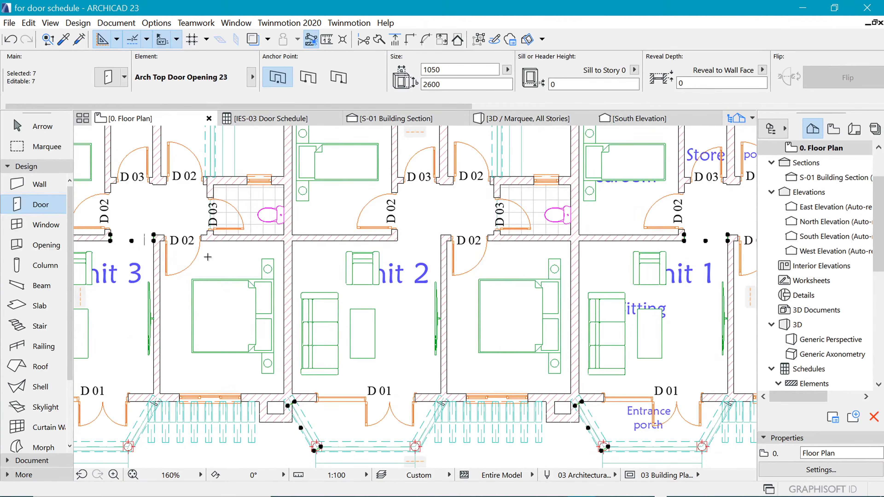
# - Add both rectangular door openings at the back porches of Units 1 and 2 to the selection
pyautogui.scroll(-4, 455, 310)
pyautogui.scroll(7, 455, 309)
pyautogui.keyDown('shift'); pyautogui.click(472, 320); pyautogui.keyUp('shift')
pyautogui.keyDown('shift'); pyautogui.click(372, 195); pyautogui.keyUp('shift')
pyautogui.scroll(-8, 501, 213)
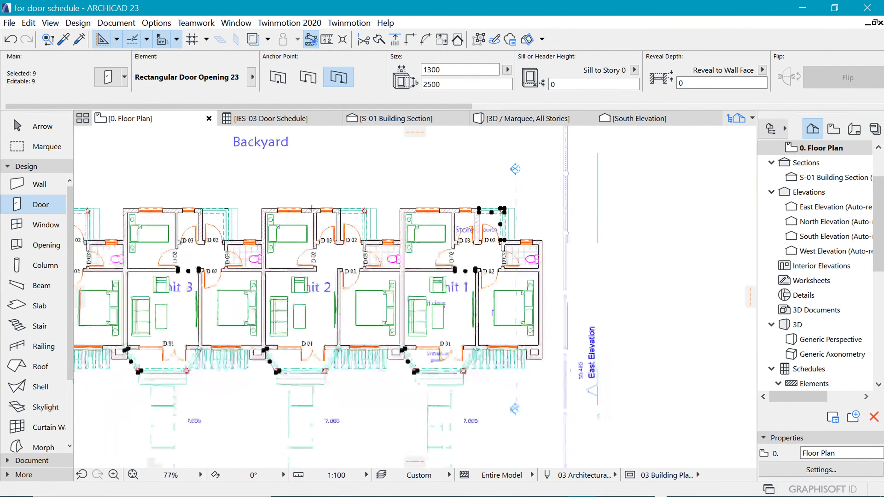
pyautogui.scroll(7, 313, 211)
pyautogui.keyDown('shift'); pyautogui.click(421, 213); pyautogui.keyUp('shift')
pyautogui.keyDown('shift'); pyautogui.click(508, 320); pyautogui.keyUp('shift')
# - Add both rectangular door openings at the back porches of Units 3 and 4 to the selection
pyautogui.scroll(-4, 571, 275)
pyautogui.scroll(4, 281, 263)
pyautogui.keyDown('shift'); pyautogui.click(265, 208); pyautogui.keyUp('shift')
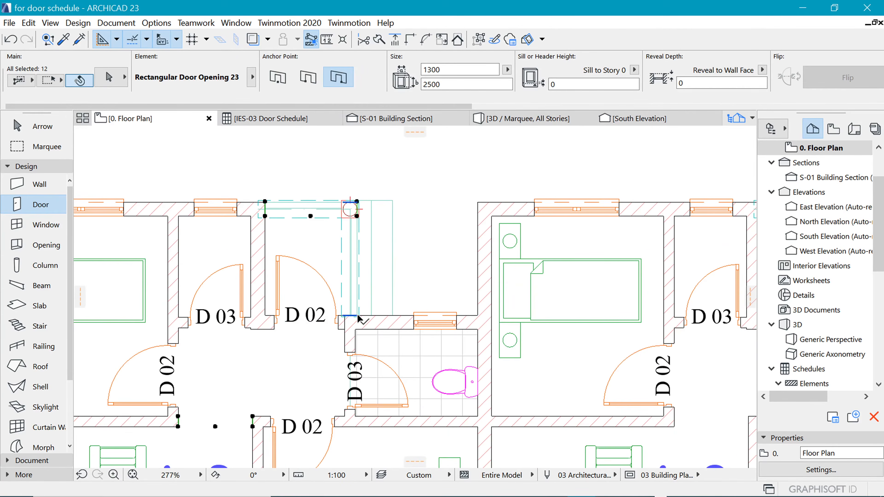
pyautogui.keyDown('shift'); pyautogui.click(357, 317); pyautogui.keyUp('shift')
pyautogui.scroll(-7, 357, 317)
pyautogui.scroll(8, 195, 310)
pyautogui.keyDown('shift'); pyautogui.click(461, 340); pyautogui.keyUp('shift')
pyautogui.keyDown('shift'); pyautogui.click(352, 208); pyautogui.keyUp('shift')
# - Add the interior arch top opening beside Unit 2's sitting room to the selection
pyautogui.scroll(-7, 317, 199)
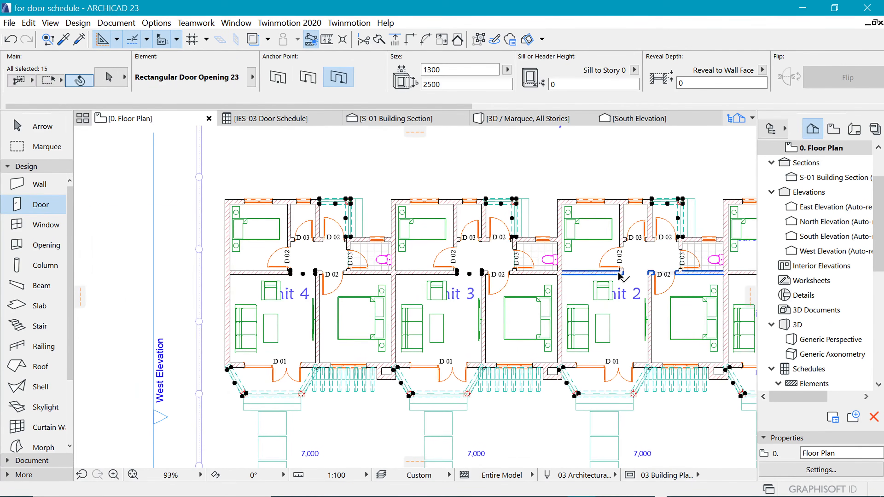
pyautogui.keyDown('shift'); pyautogui.click(624, 274); pyautogui.keyUp('shift')
pyautogui.moveTo(641, 285); pyautogui.dragTo(467, 284, button='middle')
pyautogui.scroll(-1, 713, 336)
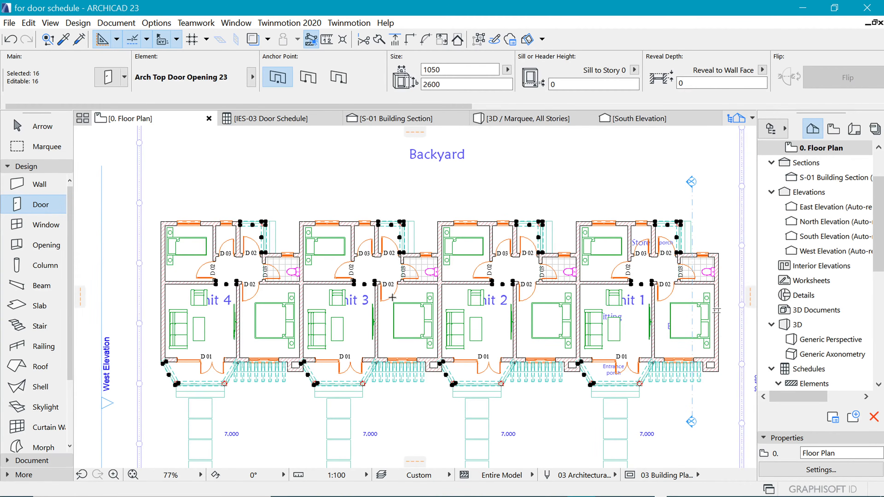
# - Change the ARCHICAD Classification of the 16 selected door openings to Empty Opening
pyautogui.hotkey('ctrl', 't')
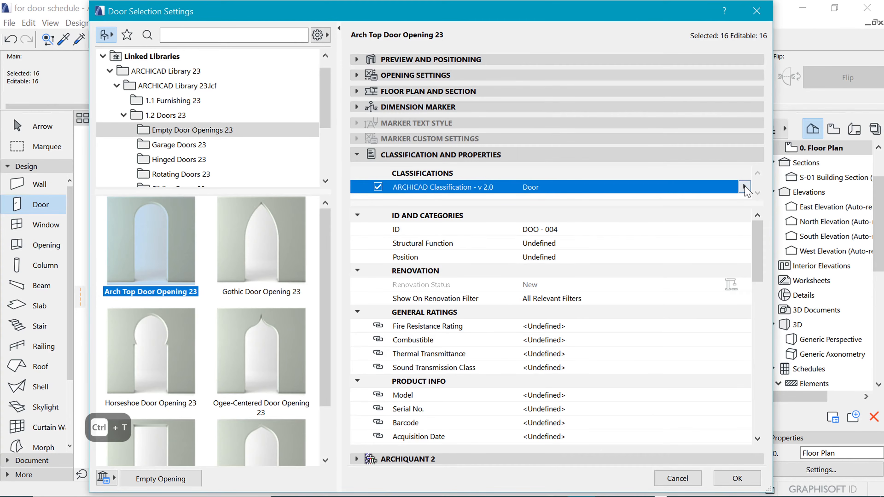
pyautogui.click(744, 186)
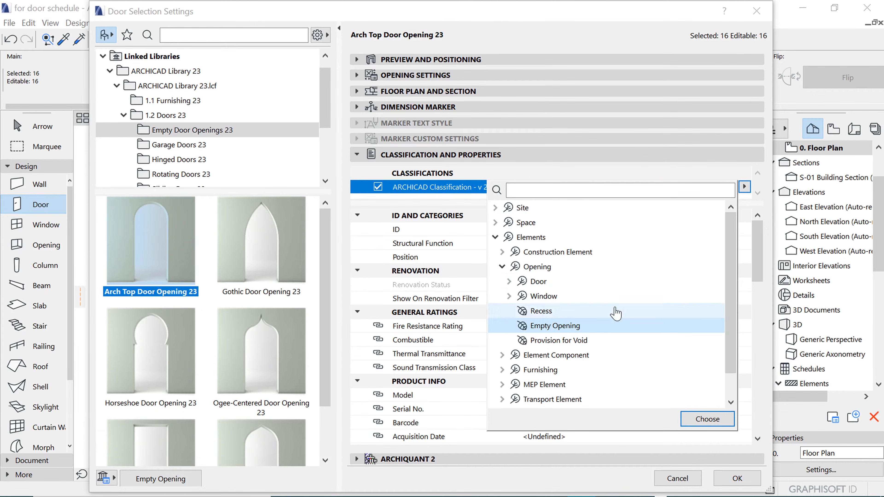
pyautogui.click(612, 325)
pyautogui.click(707, 419)
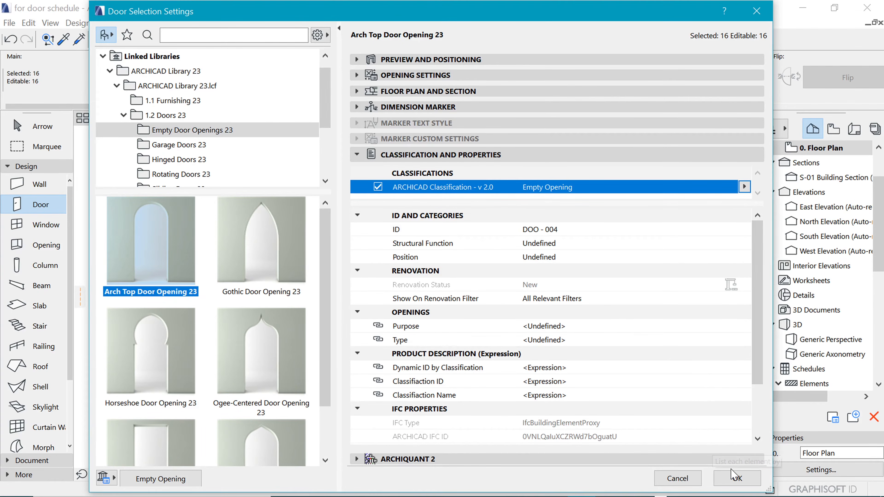
pyautogui.click(735, 478)
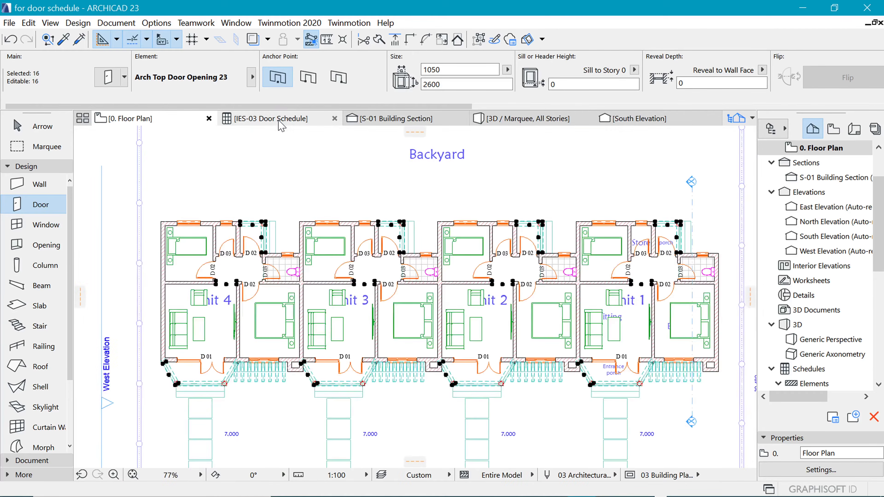
# - Locate the DOO - 008 door from the IES-03 Door Schedule on the floor plan
pyautogui.click(279, 122)
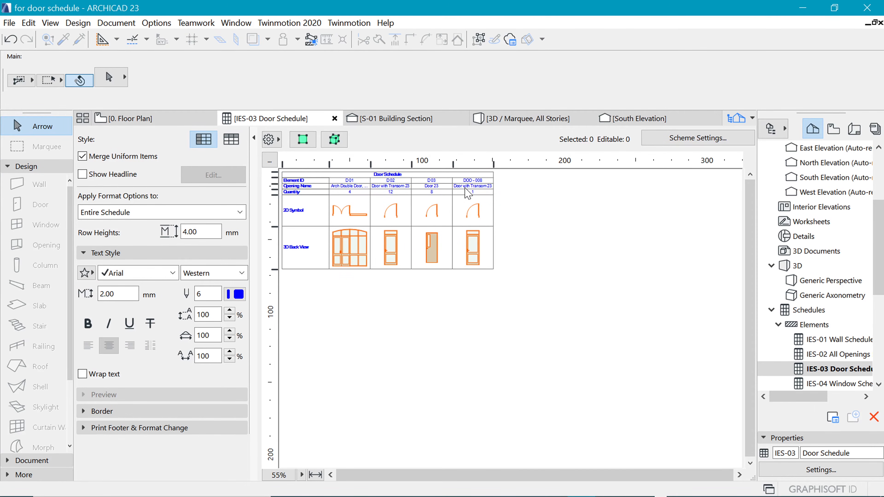
pyautogui.click(316, 475)
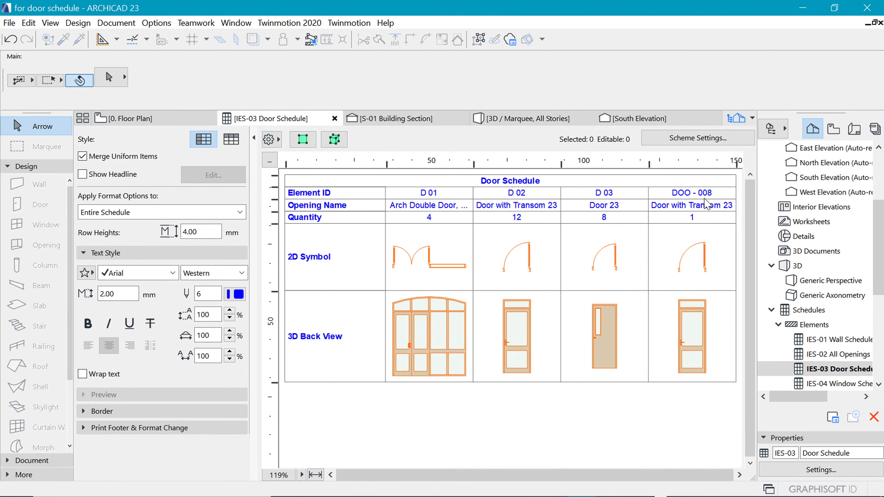
pyautogui.click(693, 265)
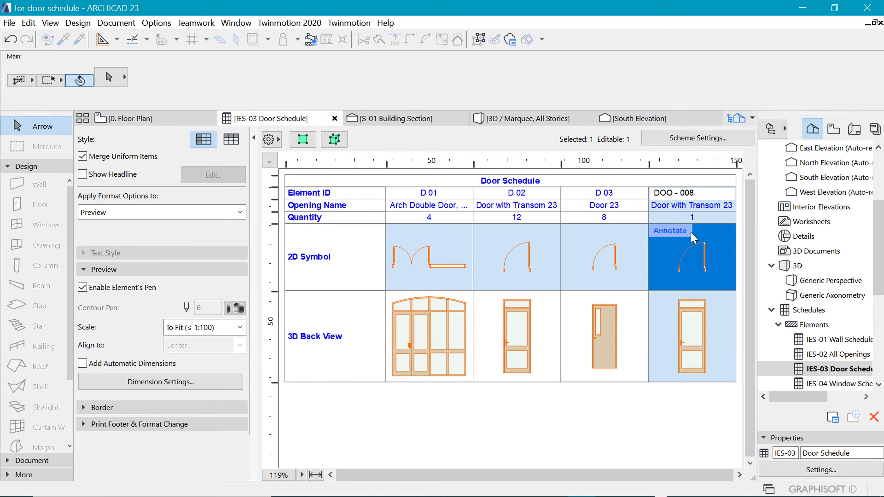
pyautogui.click(303, 140)
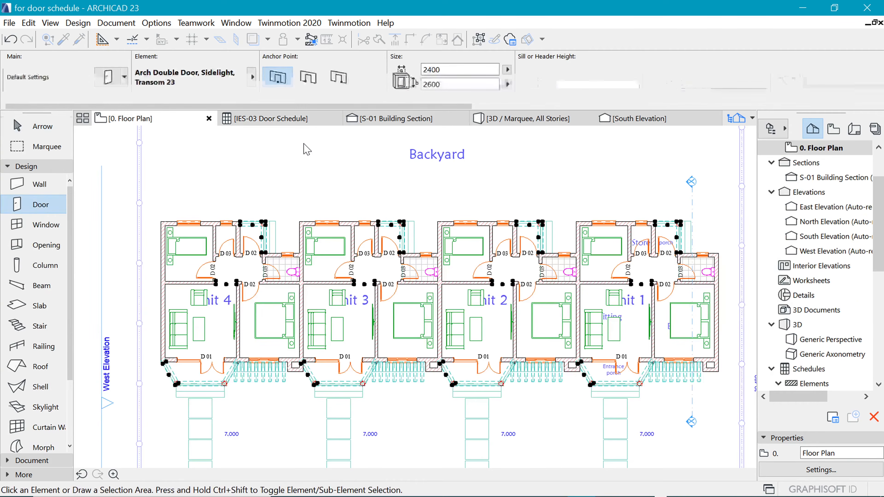
# - Transfer the settings of Unit 1's D 02 bedroom door to the guard house door
pyautogui.scroll(-5, 375, 232)
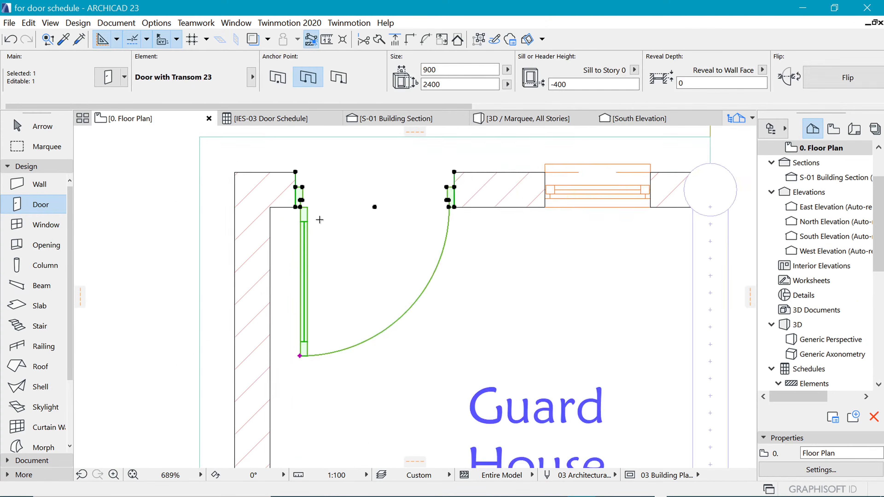
pyautogui.scroll(-5, 493, 359)
pyautogui.scroll(5, 463, 223)
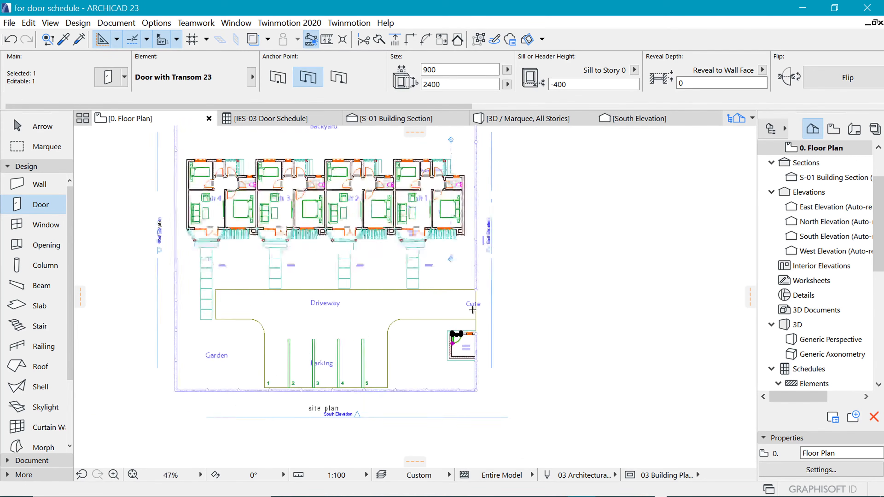
pyautogui.scroll(-2, 399, 241)
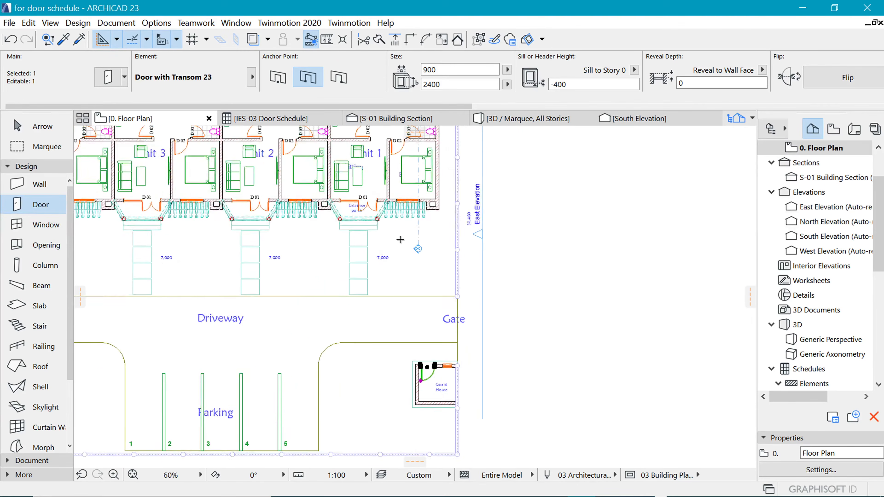
pyautogui.scroll(5, 396, 196)
pyautogui.scroll(1, 395, 181)
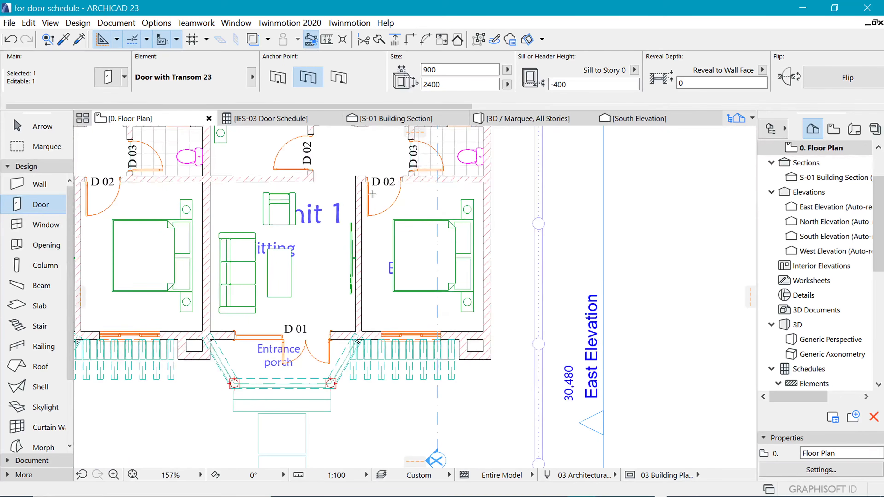
pyautogui.scroll(-5, 374, 184)
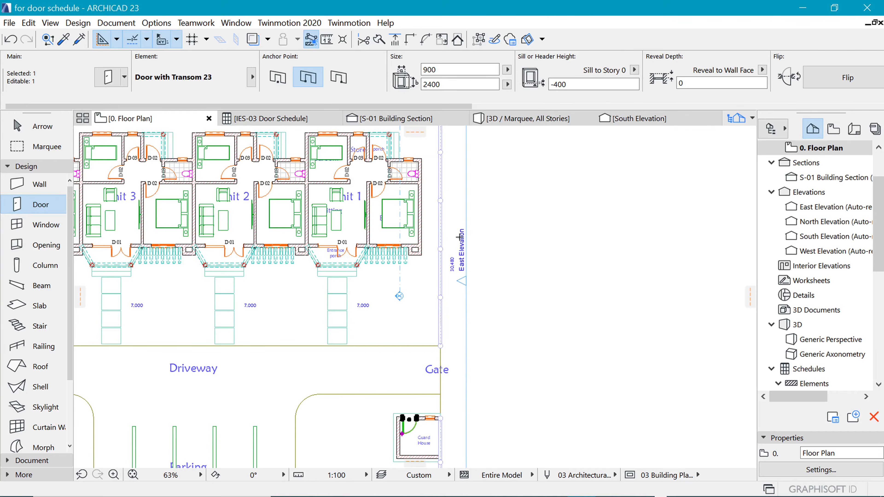
pyautogui.press('Escape')
pyautogui.scroll(4, 414, 436)
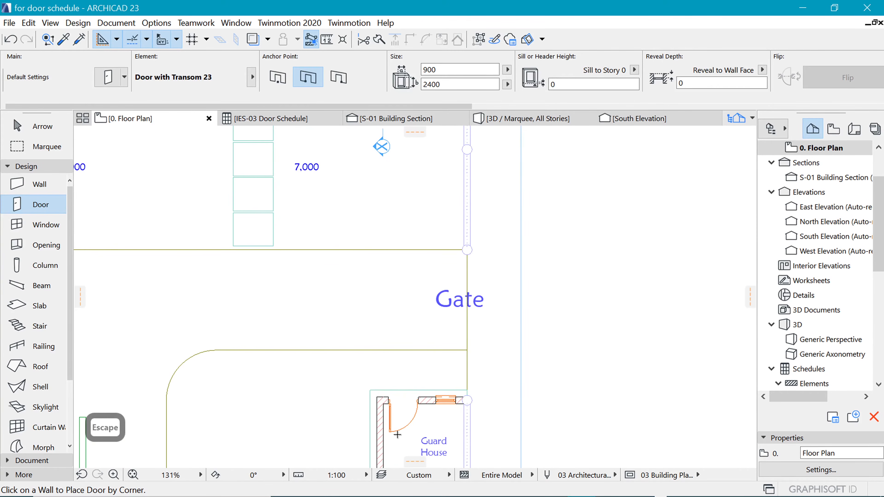
pyautogui.keyDown('ctrl'); pyautogui.keyDown('alt'); pyautogui.click(390, 432); pyautogui.keyUp('alt'); pyautogui.keyUp('ctrl')
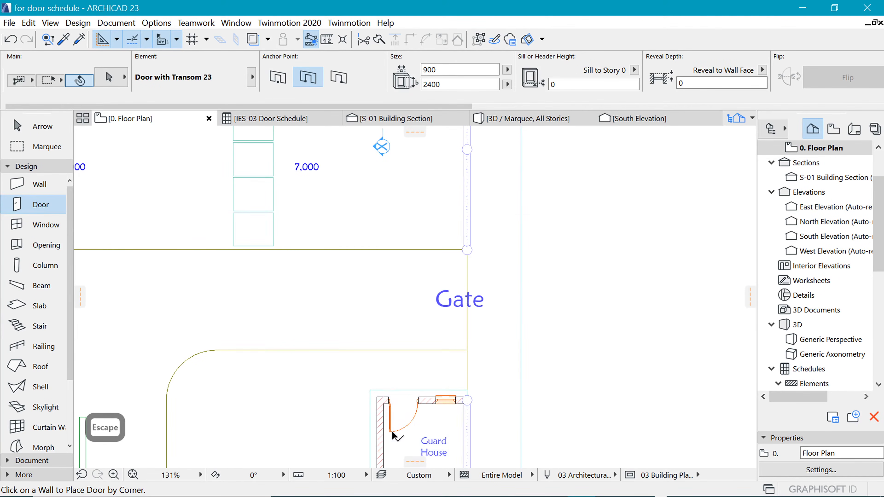
pyautogui.keyDown('shift'); pyautogui.click(393, 435); pyautogui.keyUp('shift')
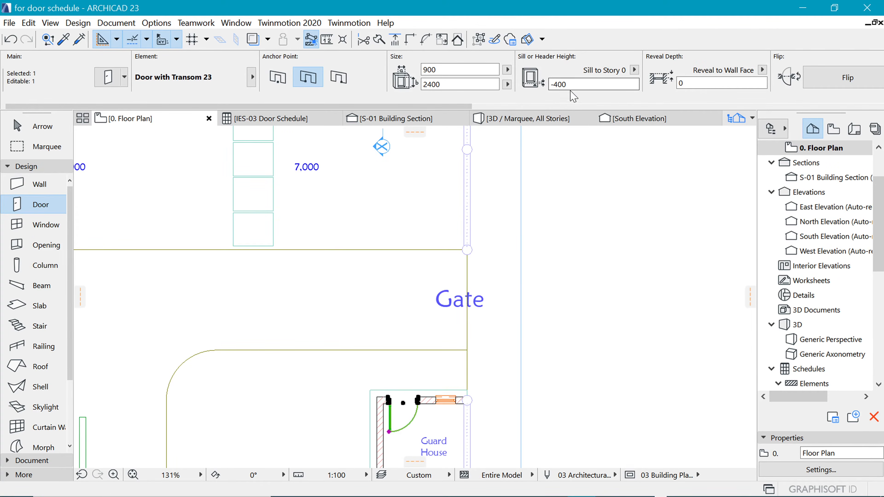
pyautogui.press('Escape')
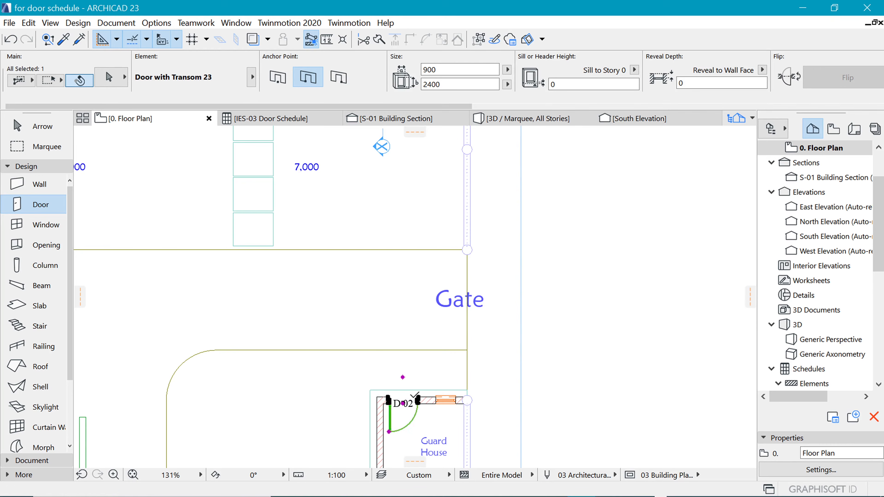
# - Set the guard house door's sill height to -400 and deselect the door
pyautogui.keyDown('shift'); pyautogui.click(391, 418); pyautogui.keyUp('shift')
pyautogui.moveTo(559, 85); pyautogui.dragTo(528, 90)
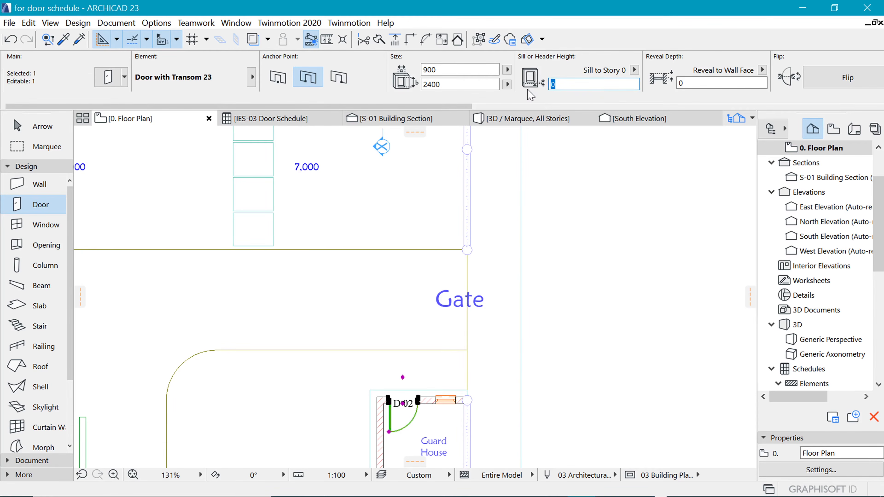
pyautogui.write('-400')
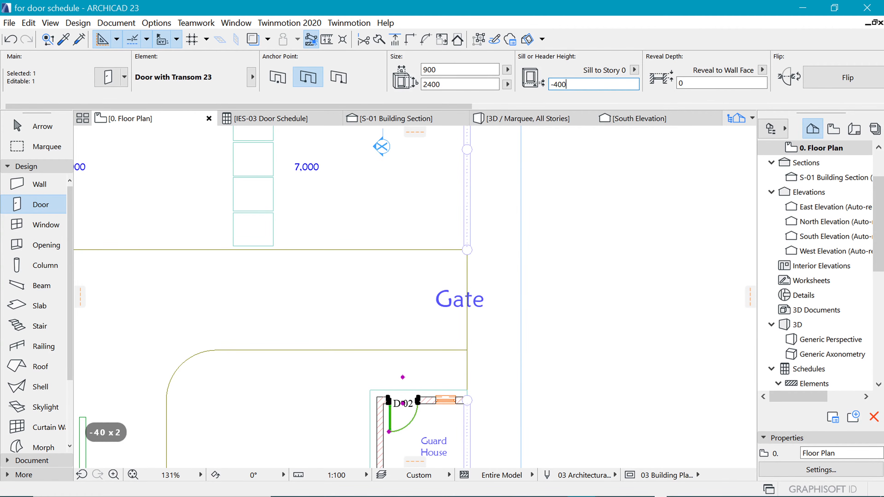
pyautogui.press('Return')
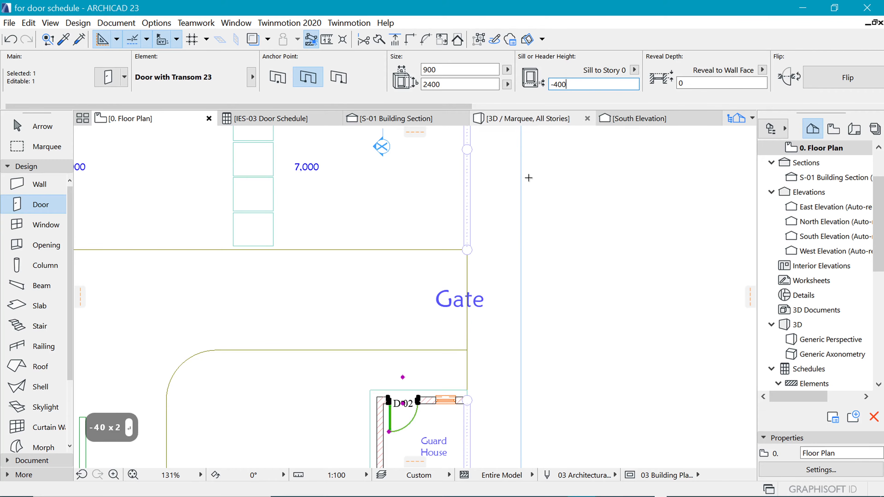
pyautogui.press('Escape')
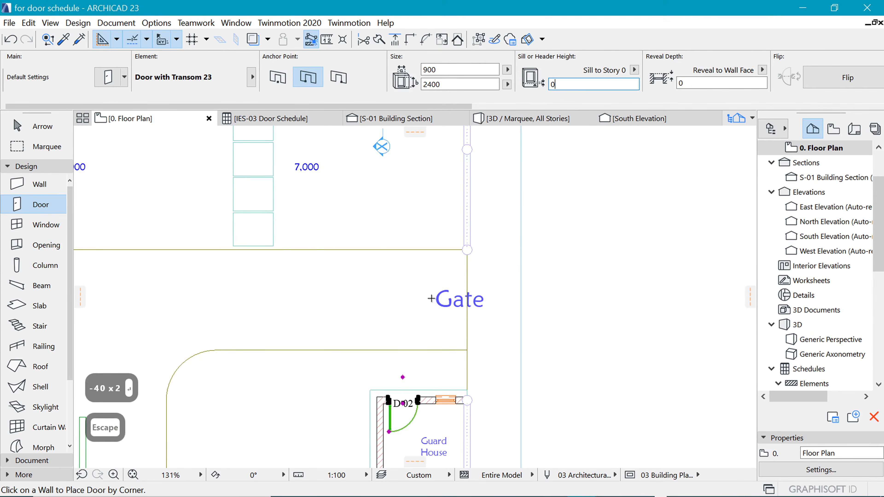
# - Reorder the IES-03 Door Schedule scheme fields so 3D Back View follows Library Part Name, with 2D Plan Preview next and Quantity last
pyautogui.scroll(-5, 474, 270)
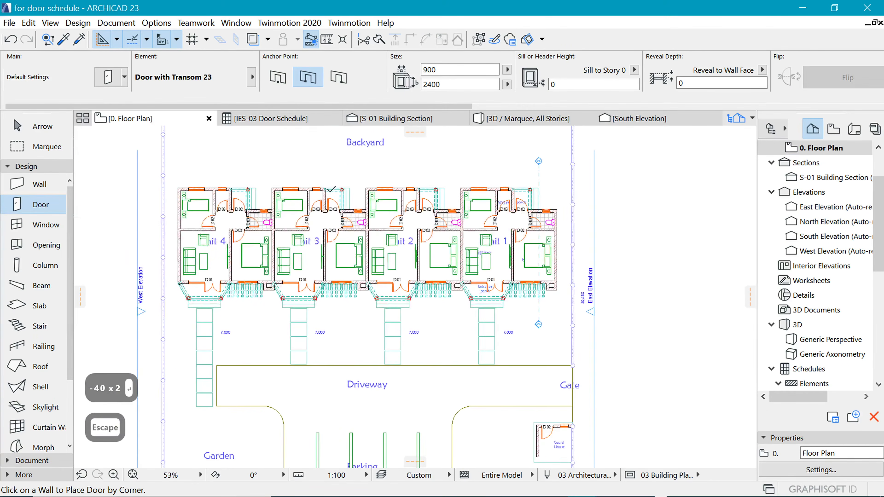
pyautogui.click(272, 118)
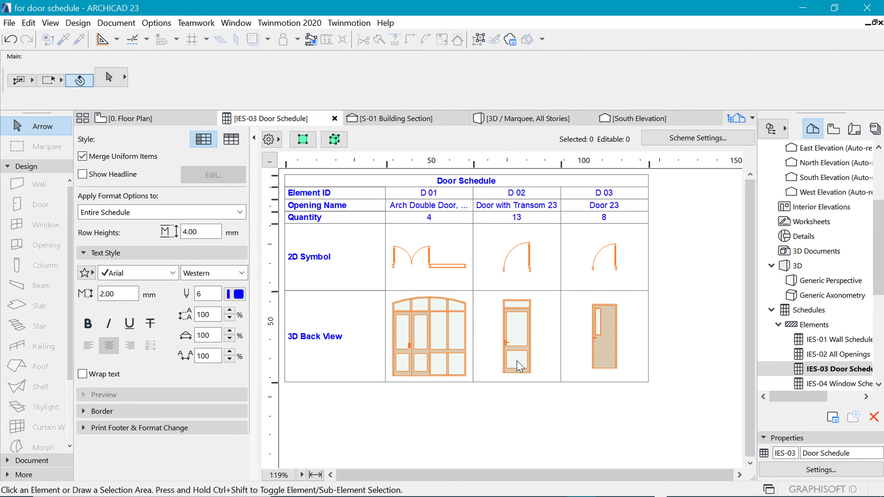
pyautogui.click(685, 141)
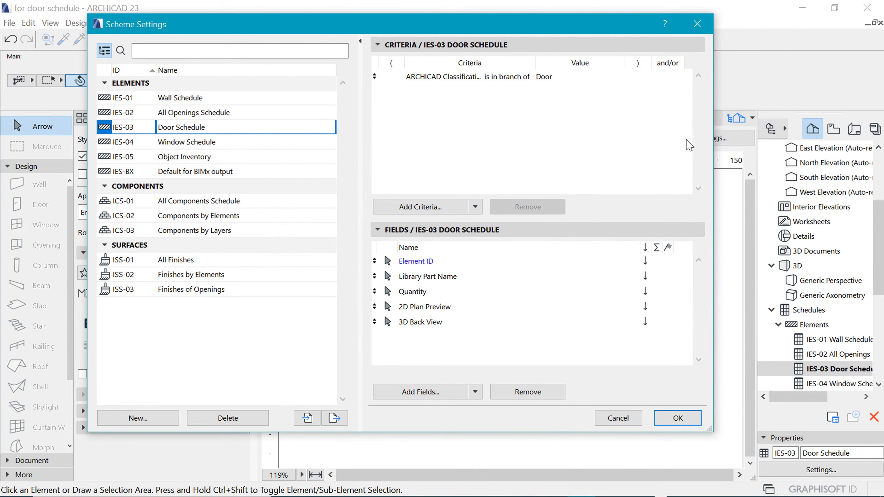
pyautogui.click(410, 324)
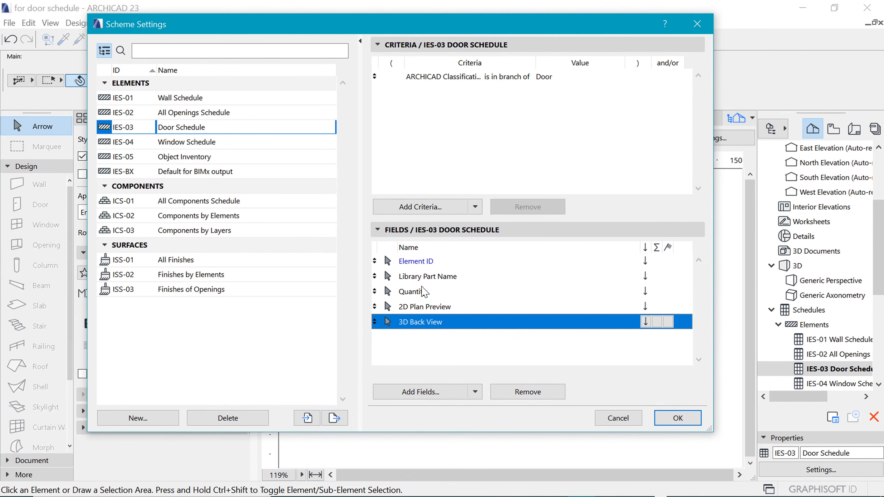
pyautogui.click(398, 293)
pyautogui.moveTo(405, 296)
pyautogui.mouseDown()
pyautogui.moveTo(409, 336)
pyautogui.moveTo(419, 330)
pyautogui.moveTo(412, 290)
pyautogui.moveTo(401, 302)
pyautogui.moveTo(417, 292)
pyautogui.moveTo(404, 294)
pyautogui.mouseUp()
pyautogui.click(396, 307)
pyautogui.click(406, 307)
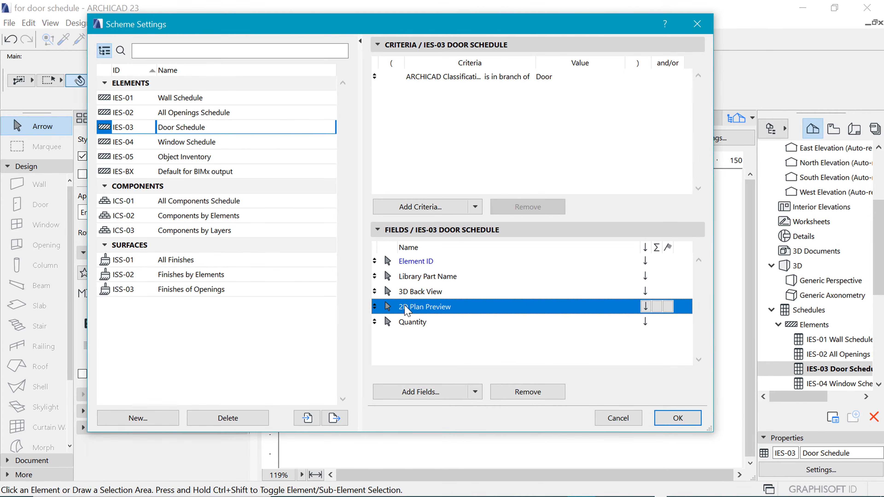
pyautogui.click(424, 277)
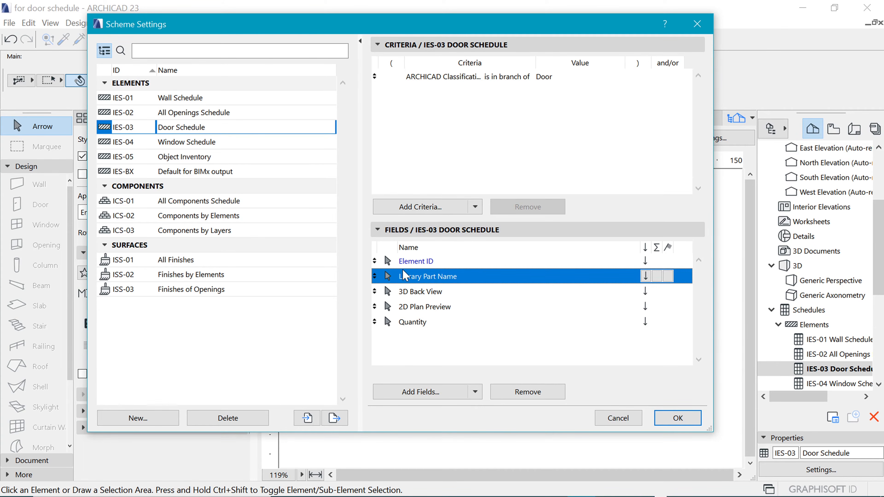
pyautogui.click(385, 265)
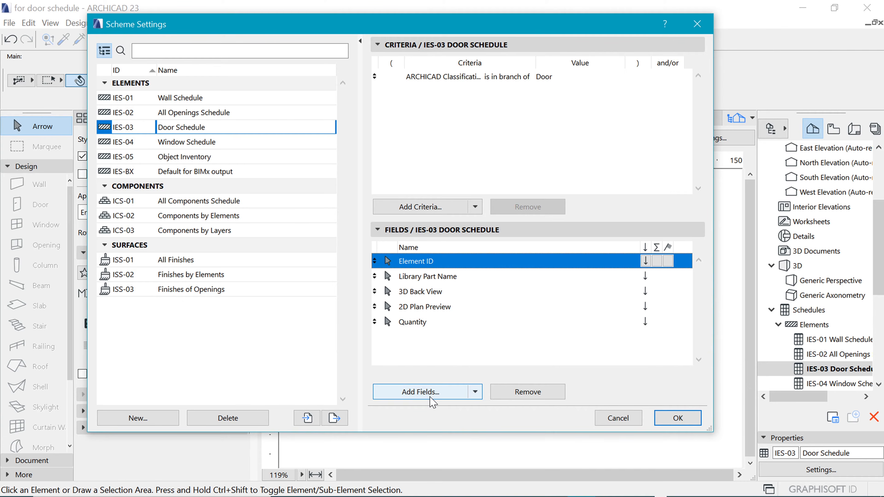
# - Add the general field Custom text 1 to the door schedule scheme after Quantity
pyautogui.click(422, 324)
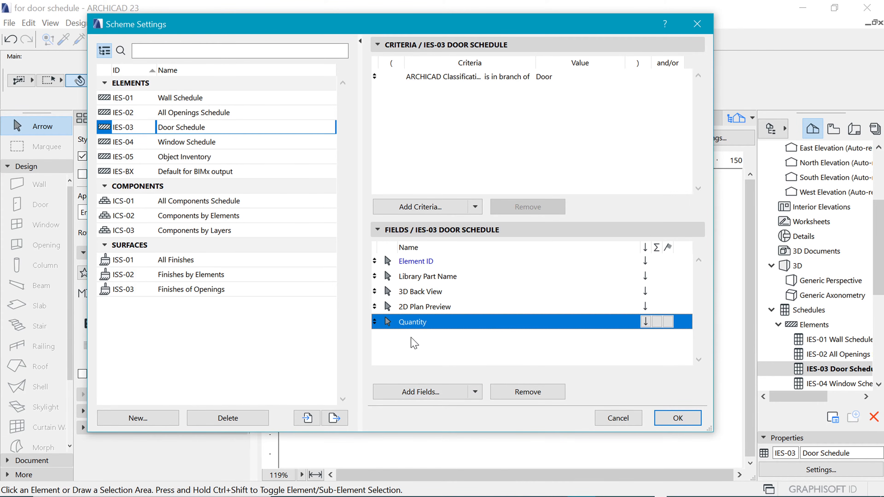
pyautogui.click(427, 394)
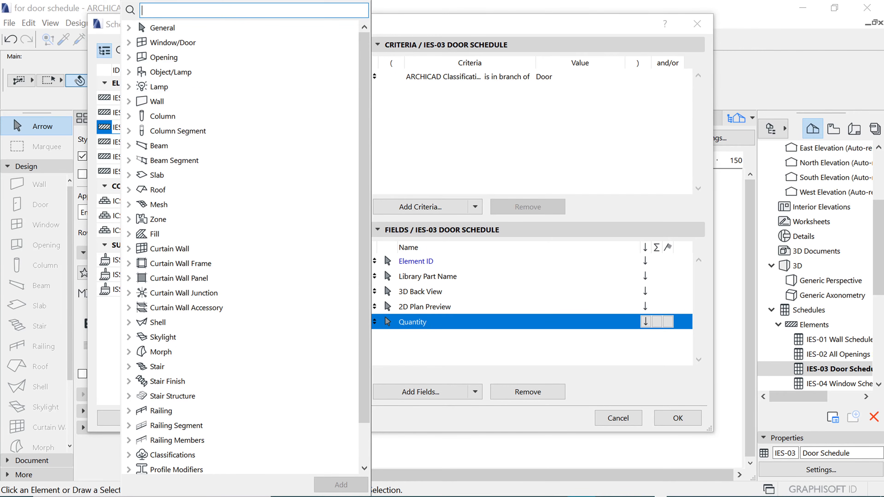
pyautogui.click(144, 34)
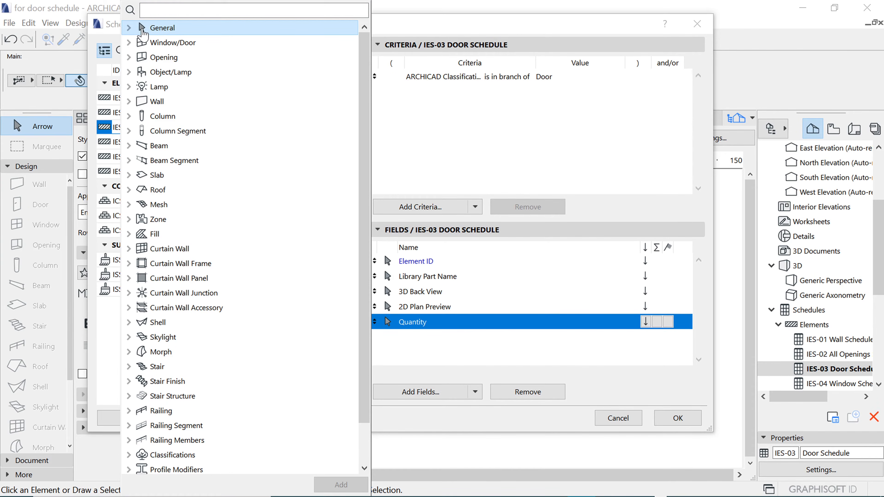
pyautogui.click(128, 28)
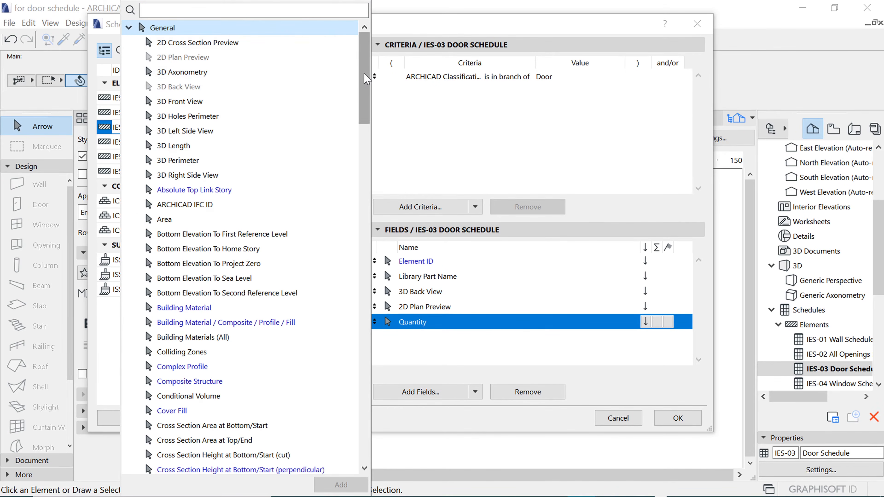
pyautogui.moveTo(366, 79); pyautogui.dragTo(366, 161)
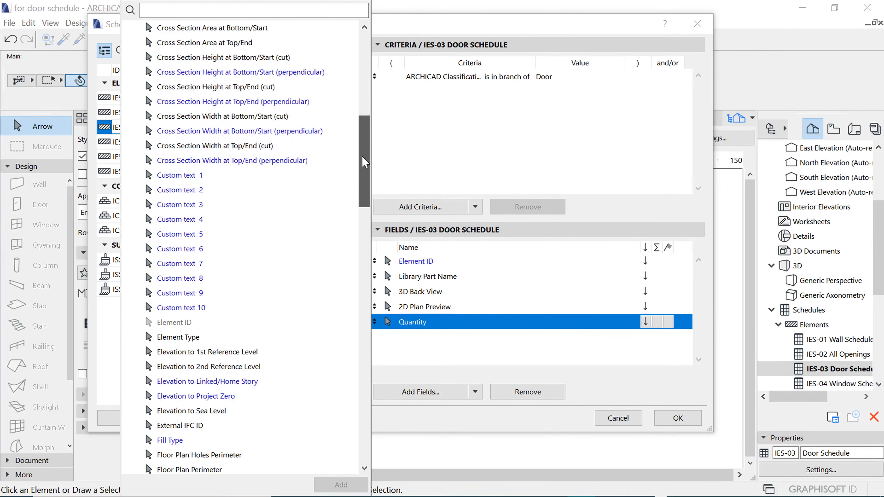
pyautogui.click(163, 179)
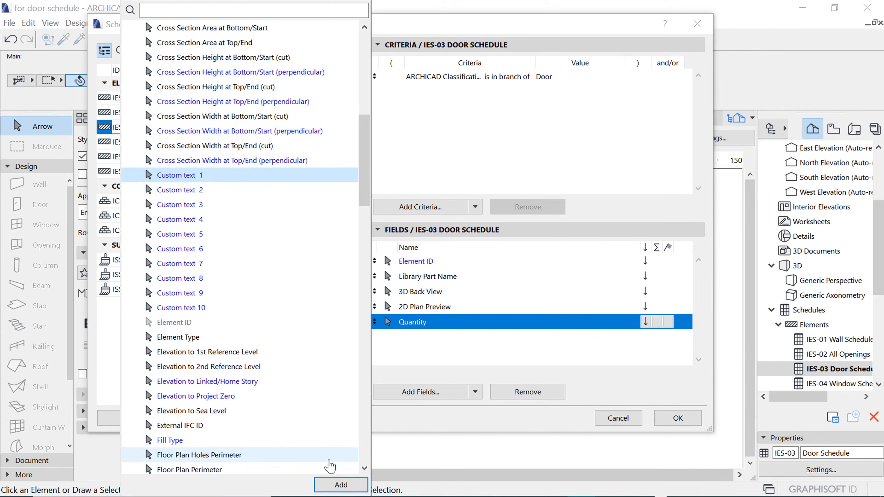
pyautogui.click(339, 485)
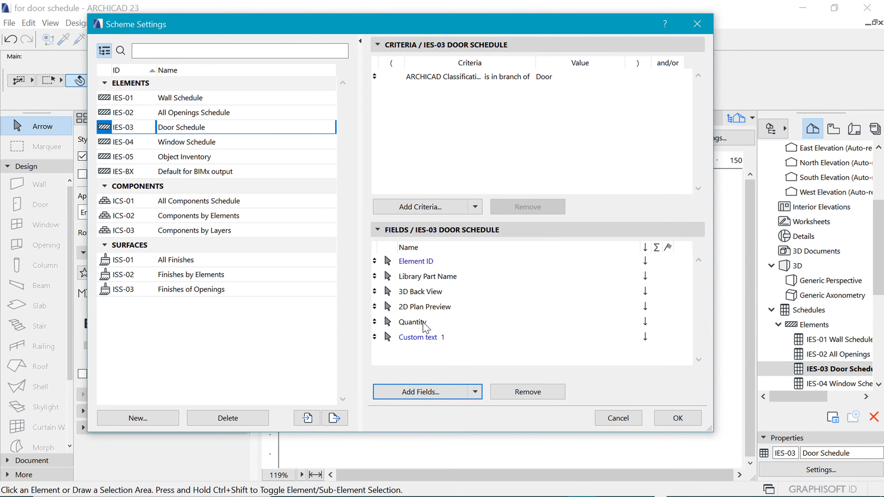
# - Apply the scheme settings and increase the heights of all door schedule rows except 3D Back View
pyautogui.click(440, 279)
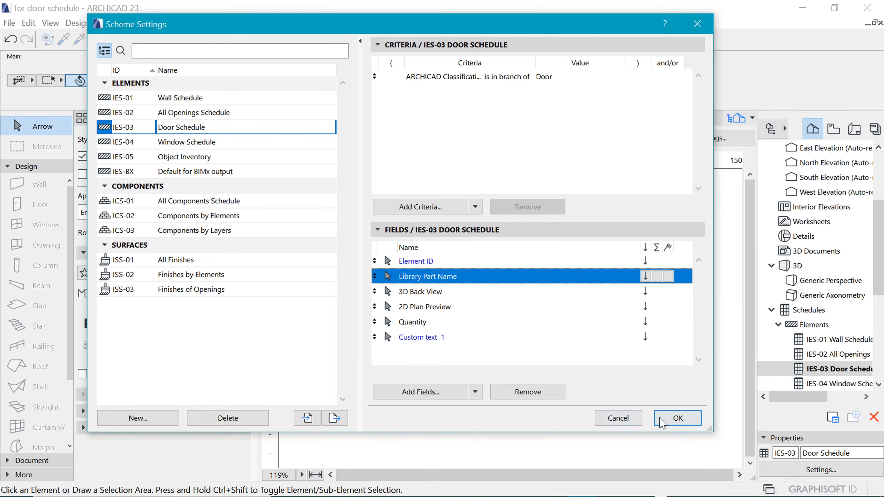
pyautogui.click(677, 419)
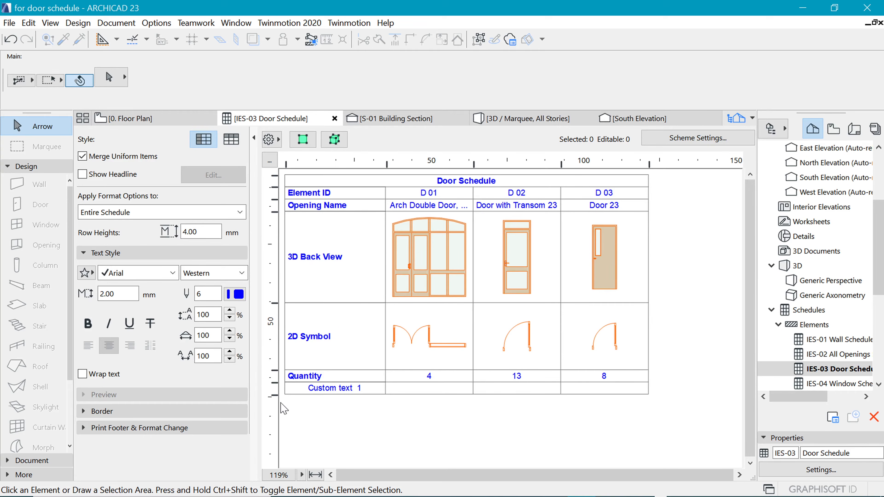
pyautogui.moveTo(273, 395)
pyautogui.mouseDown()
pyautogui.moveTo(275, 407)
pyautogui.moveTo(277, 382)
pyautogui.mouseUp()
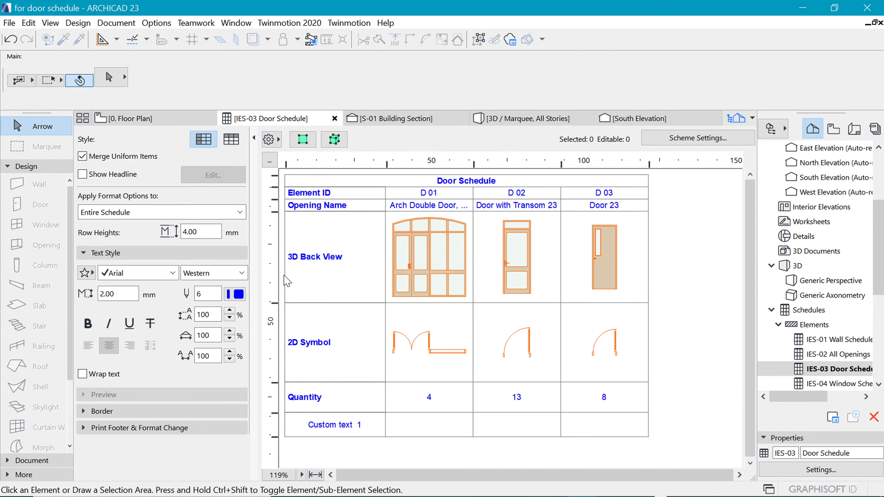
pyautogui.click(287, 210)
pyautogui.click(283, 212)
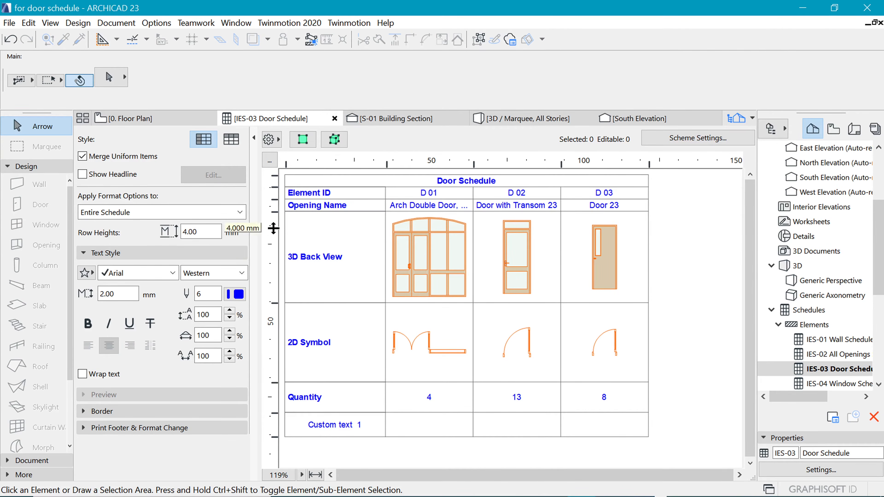
pyautogui.moveTo(278, 246); pyautogui.dragTo(275, 263)
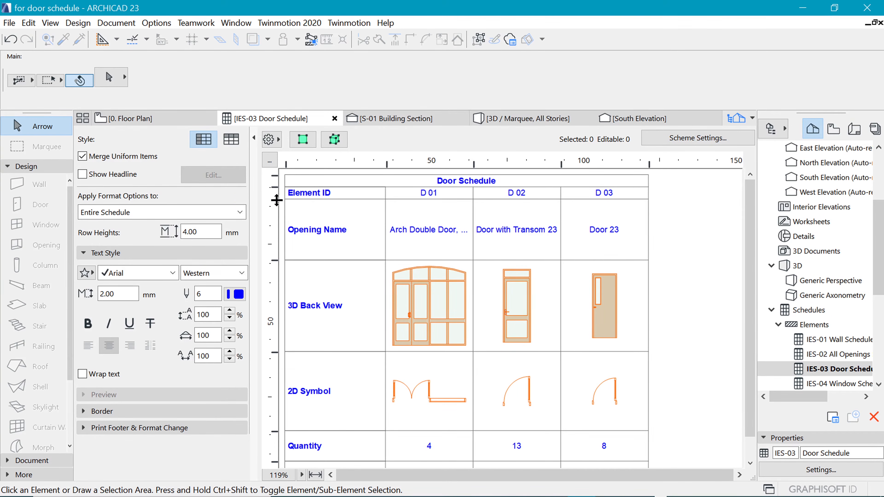
pyautogui.moveTo(277, 199); pyautogui.dragTo(275, 194)
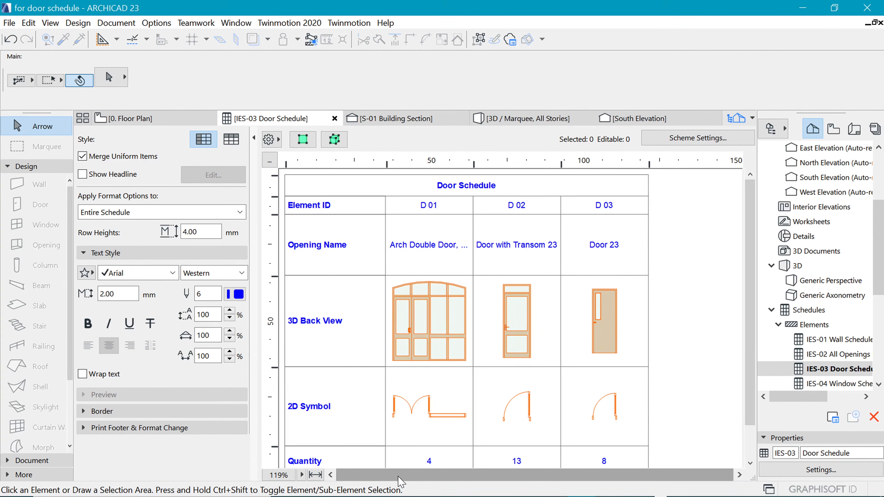
# - Rename the Custom text 1 row header of the door schedule as Location
pyautogui.scroll(-1, 674, 347)
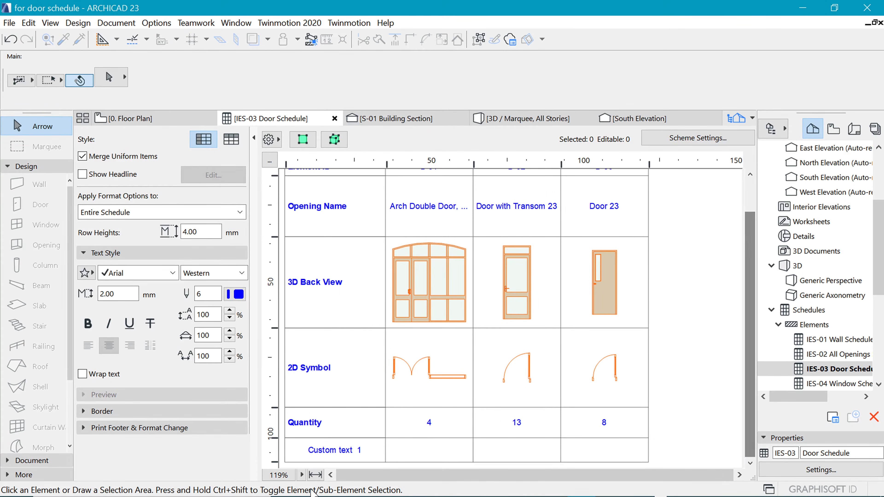
pyautogui.doubleClick(329, 451)
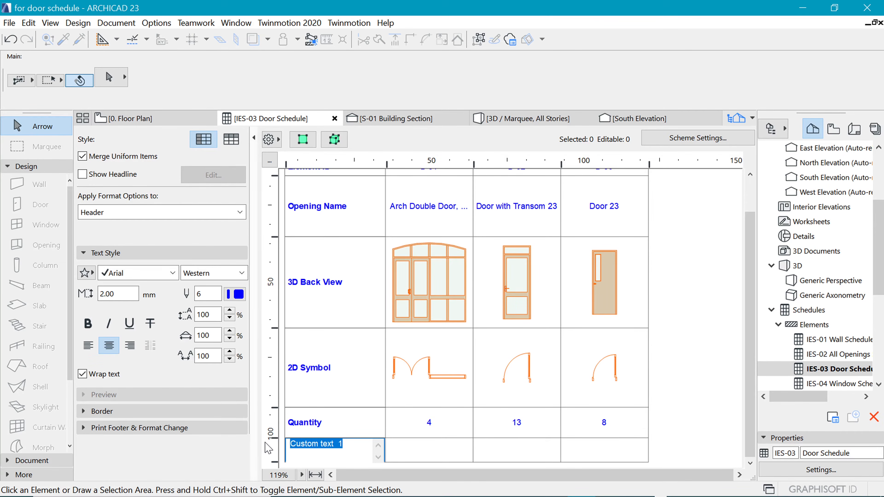
pyautogui.write('Lo')
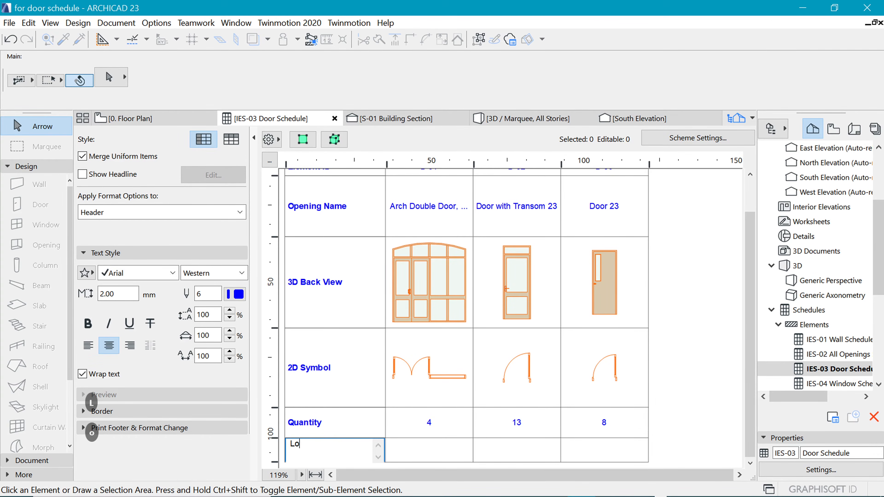
pyautogui.press('BackSpace')
pyautogui.press('BackSpace')
pyautogui.write('L')
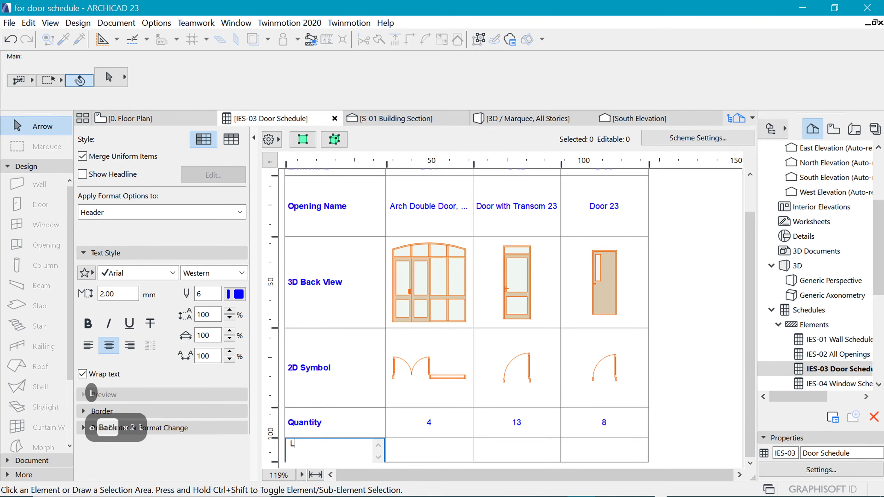
pyautogui.write('ocation')
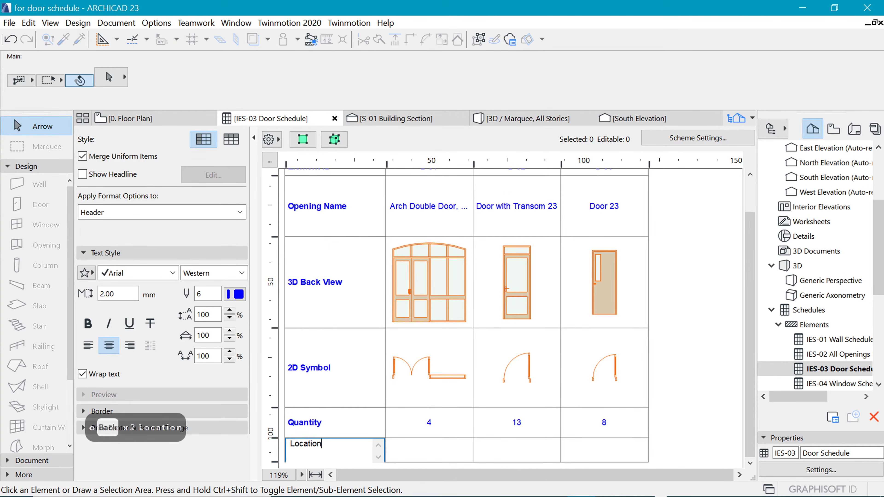
pyautogui.press('Tab')
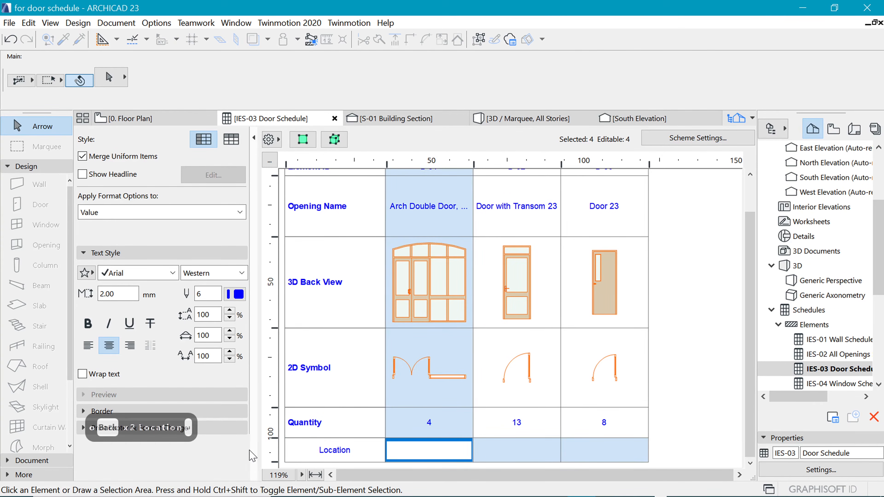
# - Set the font of the schedule's header cells to Times New Roman, starting from the Location header
pyautogui.click(313, 455)
pyautogui.hotkey('ctrl', 'a')
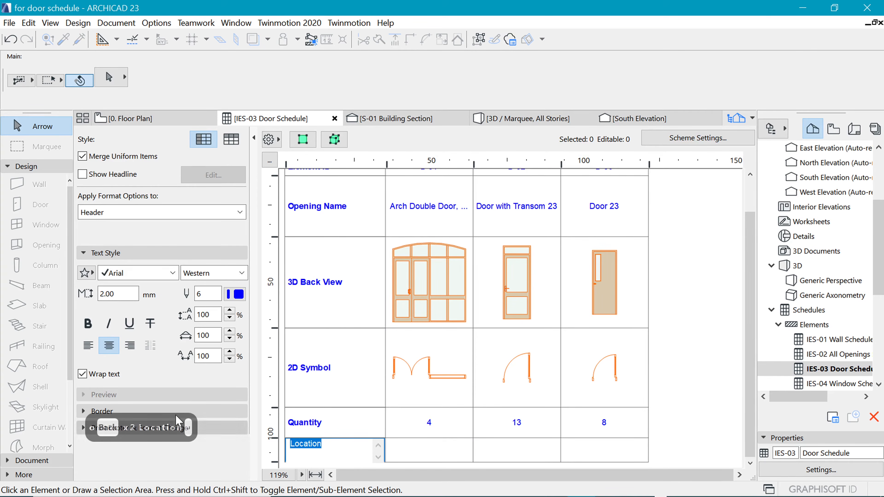
pyautogui.click(139, 273)
pyautogui.click(228, 123)
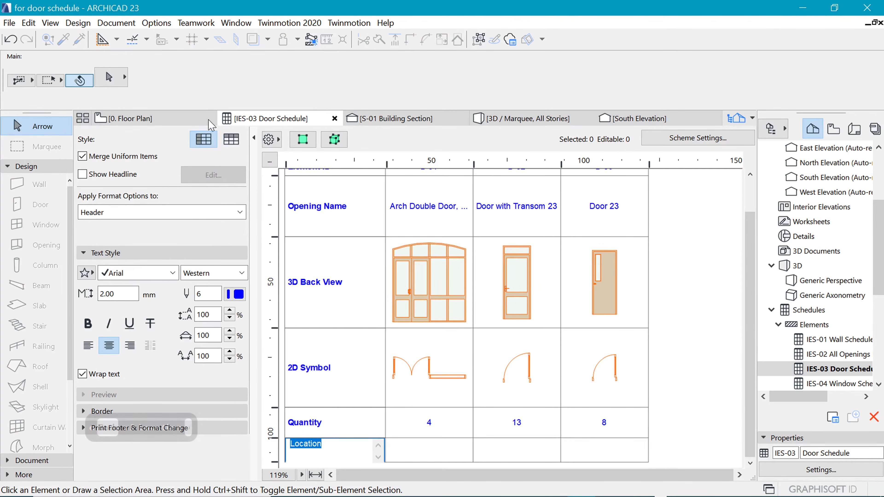
pyautogui.click(170, 279)
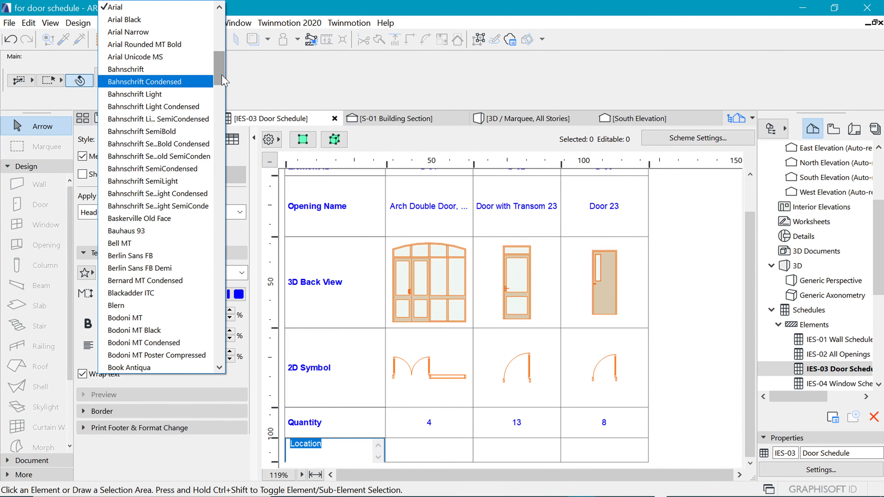
pyautogui.scroll(15, 205, 112)
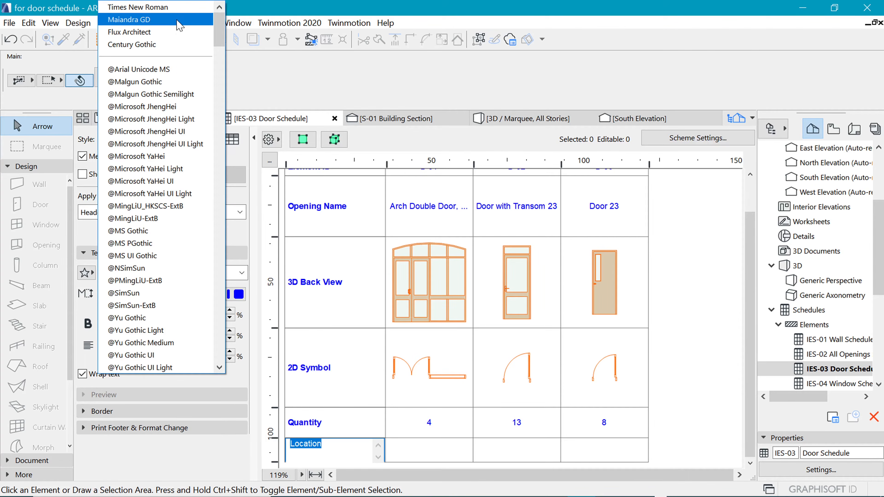
pyautogui.click(163, 6)
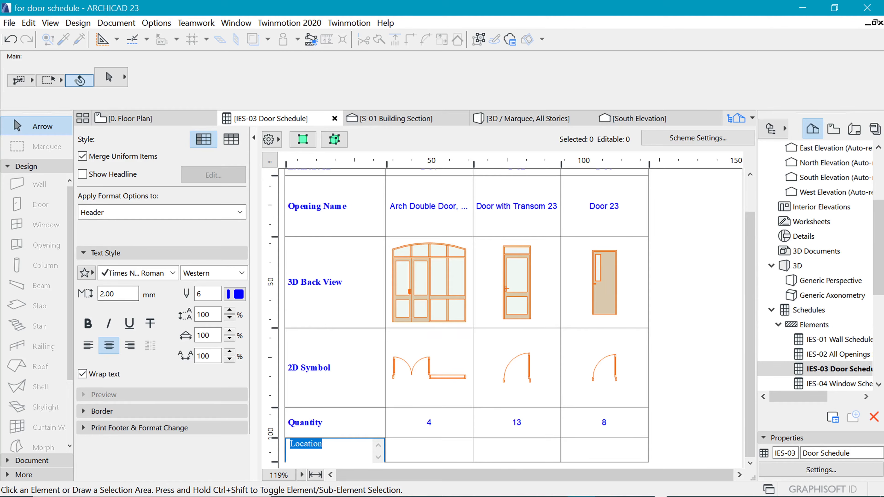
# - Left-align the Location header and make it bold
pyautogui.click(97, 342)
pyautogui.click(88, 351)
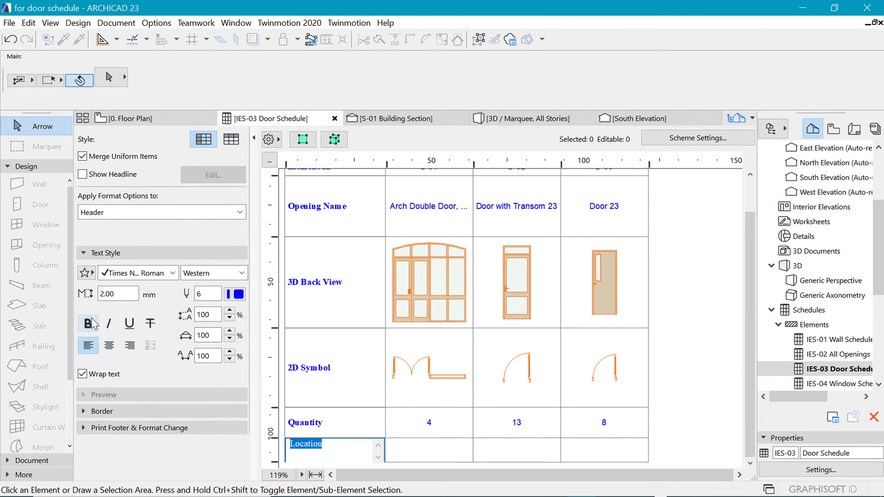
pyautogui.click(78, 328)
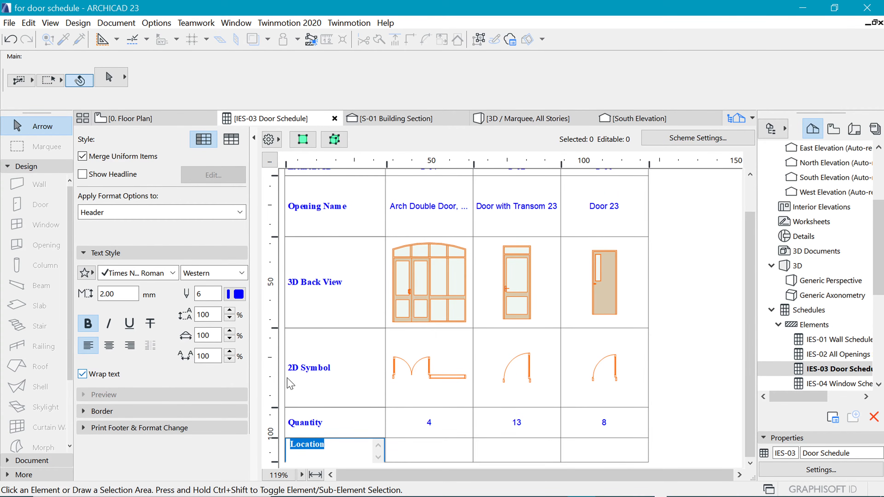
# - Try a header font size of 3 mm, and set it to 2.50 mm instead
pyautogui.click(118, 294)
pyautogui.write('3')
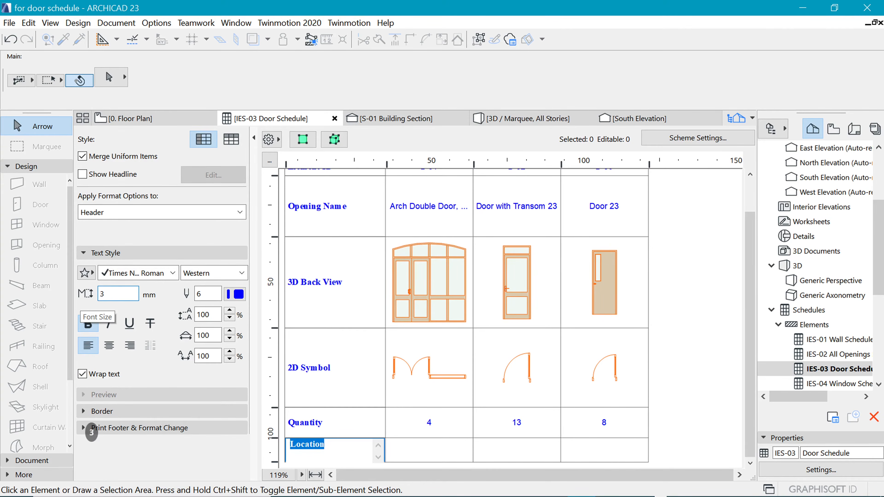
pyautogui.press('Return')
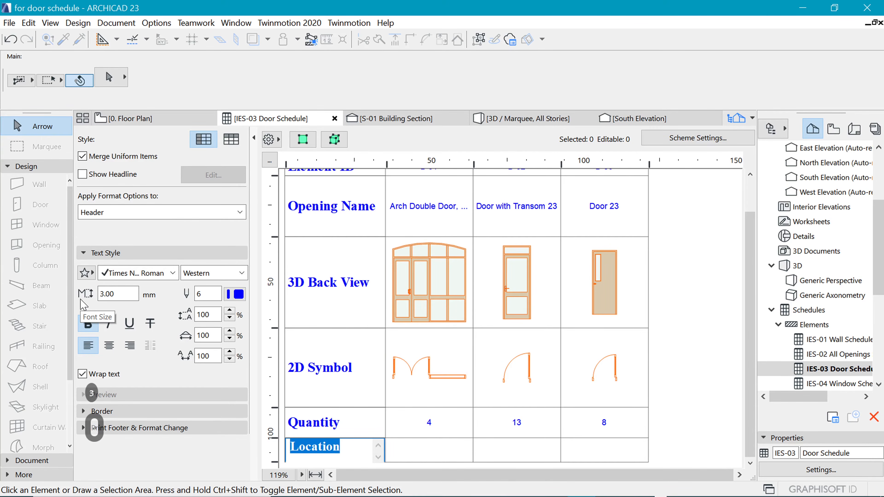
pyautogui.write('2')
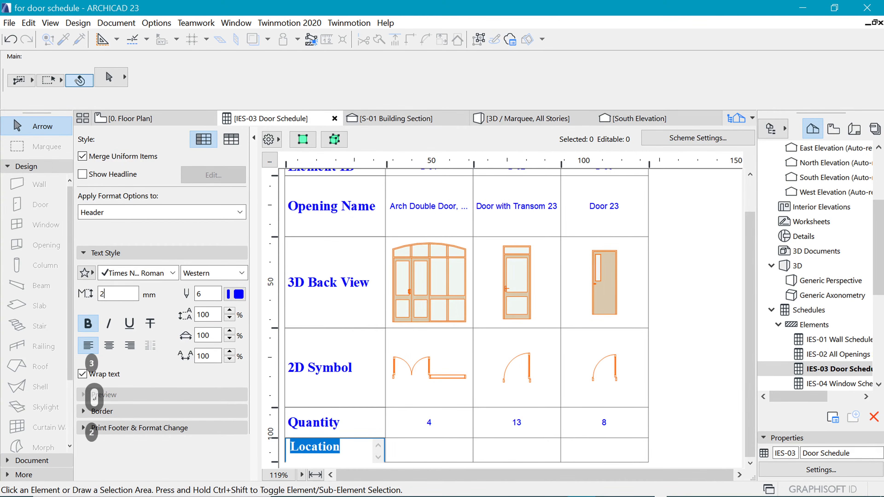
pyautogui.write('.50')
pyautogui.press('Return')
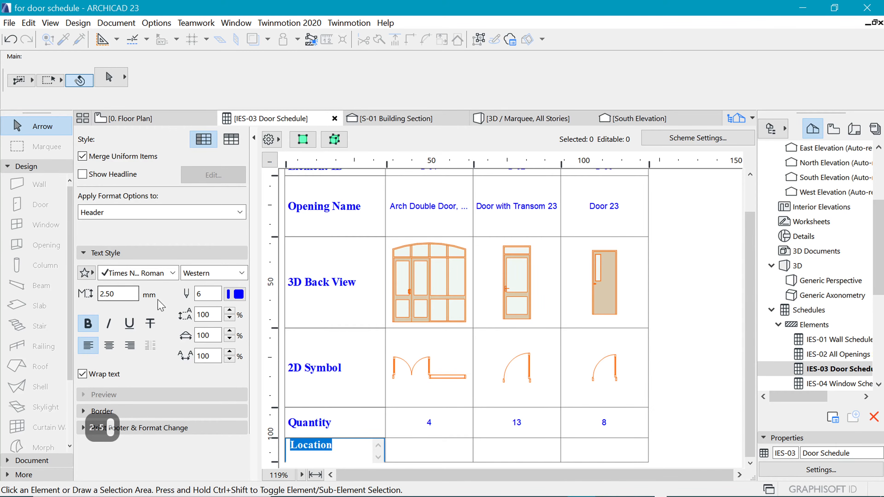
# - Set the font of the schedule's value cells to Times New Roman, using the D 01 Element ID cell
pyautogui.click(427, 214)
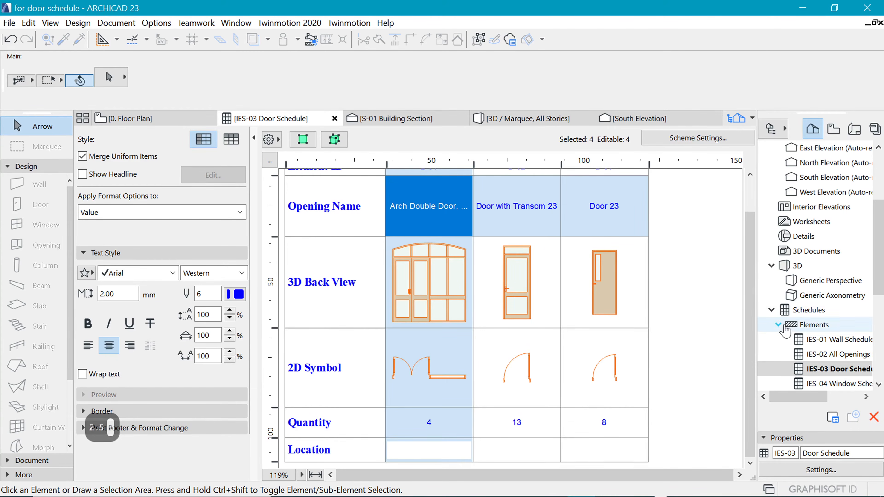
pyautogui.scroll(2, 753, 262)
pyautogui.click(391, 202)
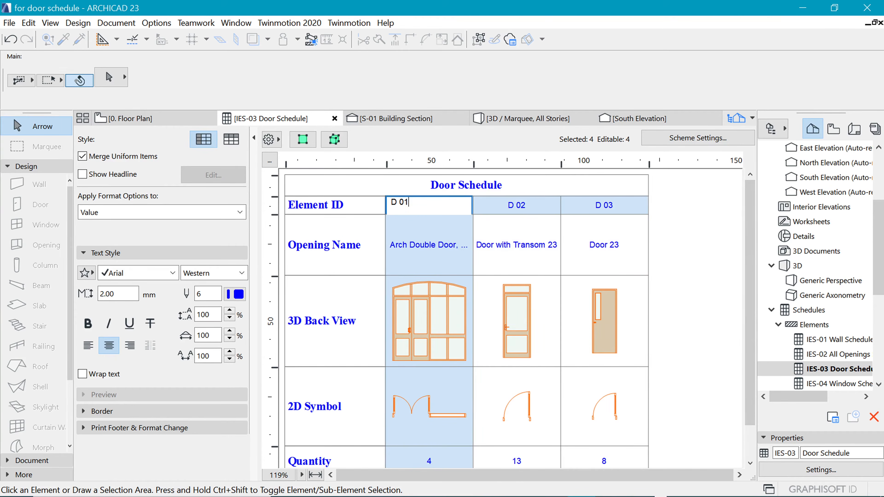
pyautogui.moveTo(391, 202); pyautogui.dragTo(409, 202)
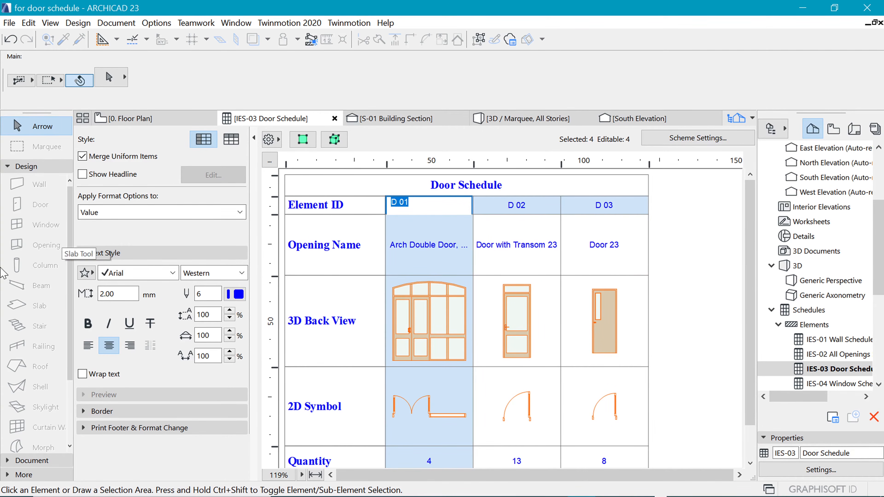
pyautogui.click(140, 274)
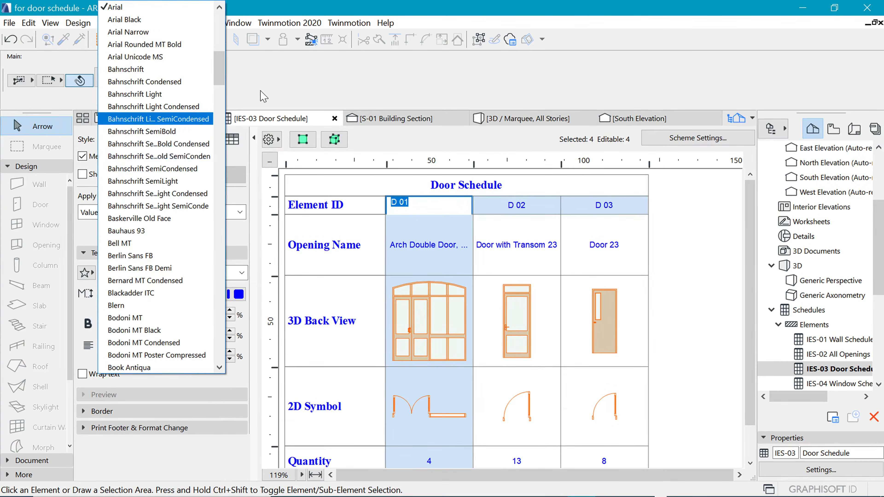
pyautogui.scroll(10, 156, 115)
pyautogui.click(181, 9)
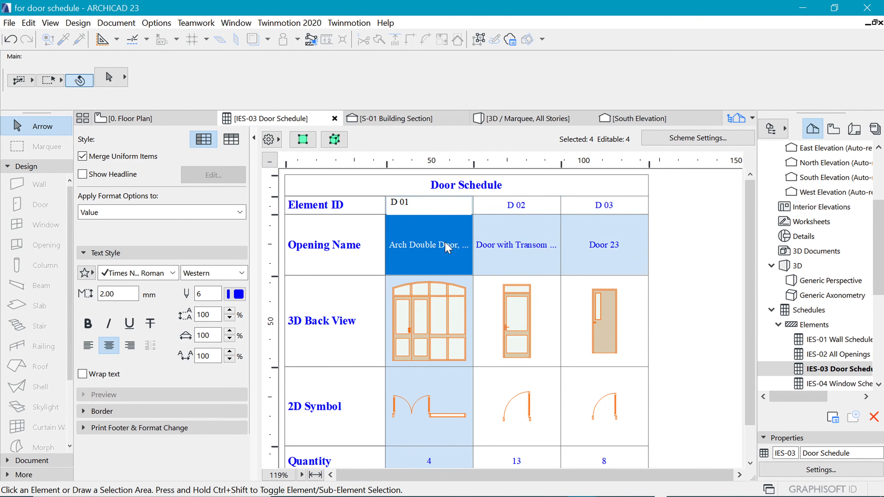
pyautogui.click(517, 244)
# - Fill in the Location row with Sitting for D 01, Bedrooms for D 02 and "wc, store" for D 03
pyautogui.scroll(-1, 493, 332)
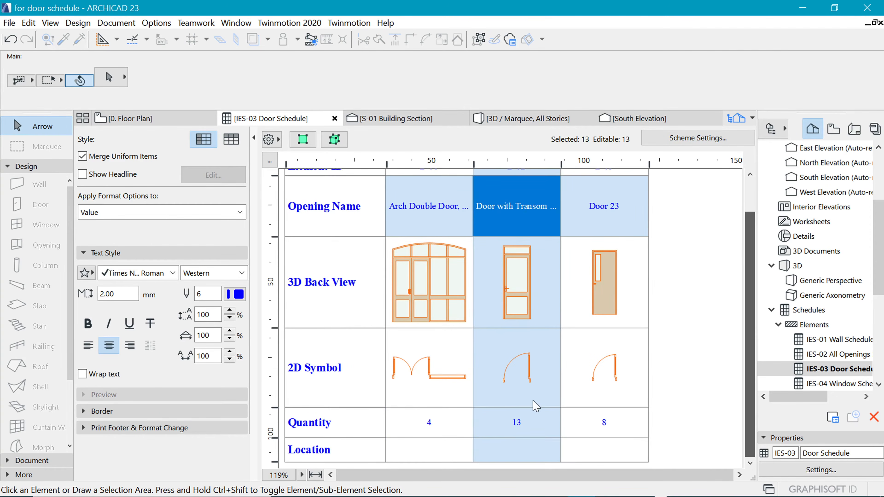
pyautogui.click(451, 453)
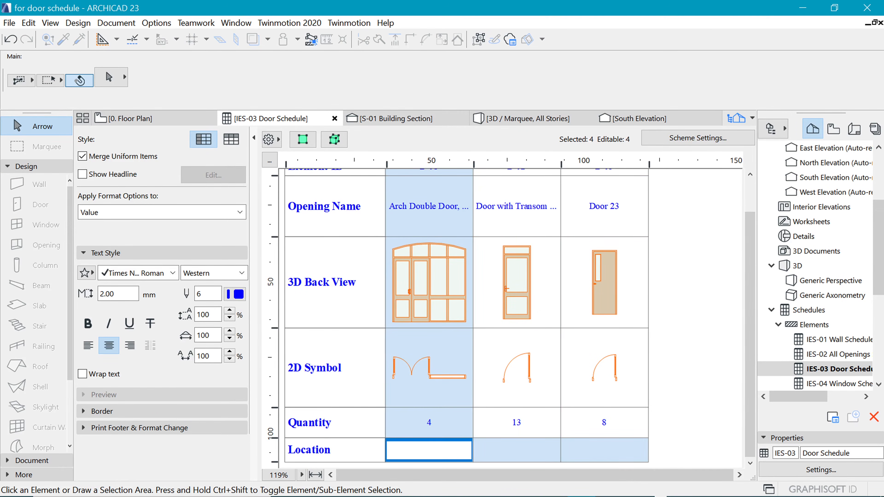
pyautogui.write('Sittim')
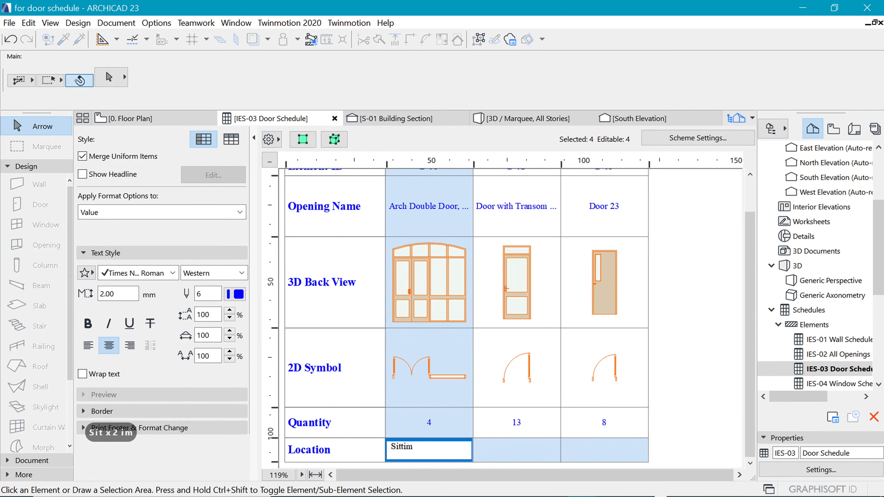
pyautogui.press('BackSpace')
pyautogui.write('ng')
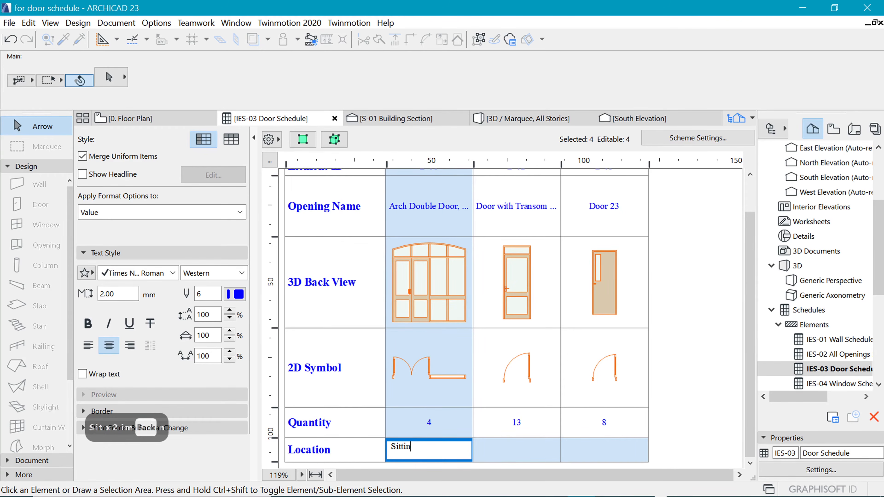
pyautogui.click(518, 452)
pyautogui.write('Bedroom')
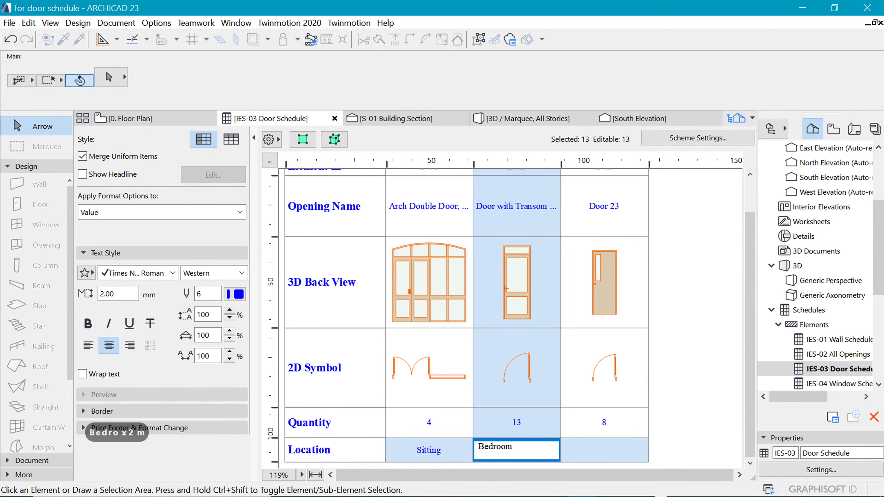
pyautogui.write('s')
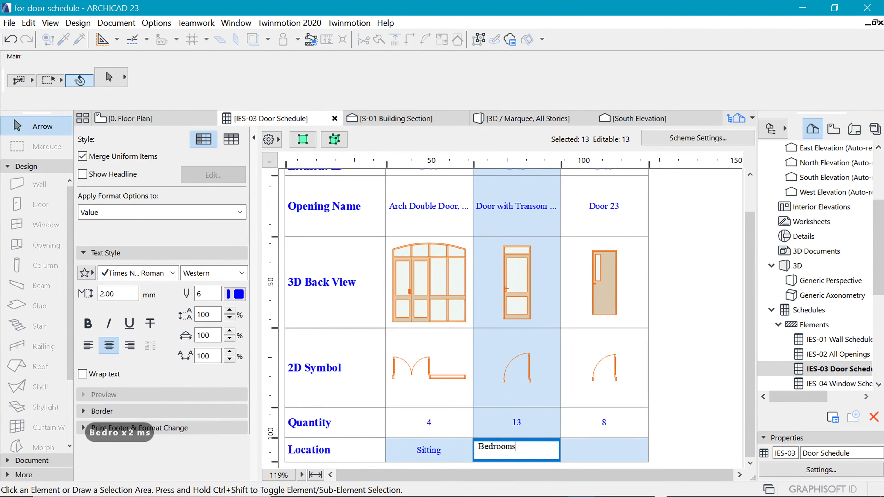
pyautogui.click(596, 450)
pyautogui.write('w')
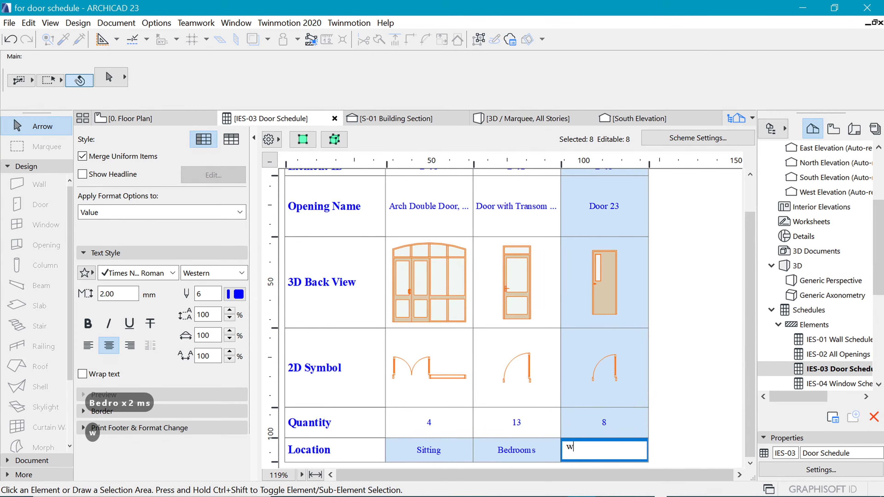
pyautogui.write('c, store')
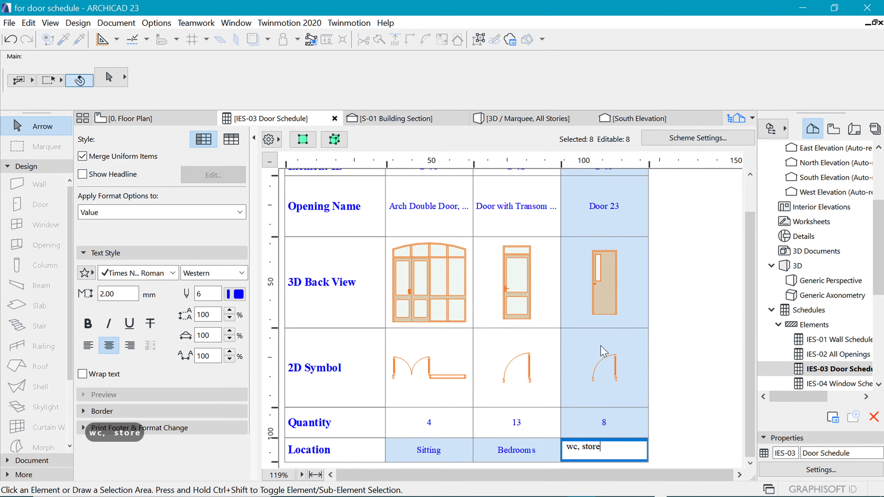
pyautogui.click(579, 322)
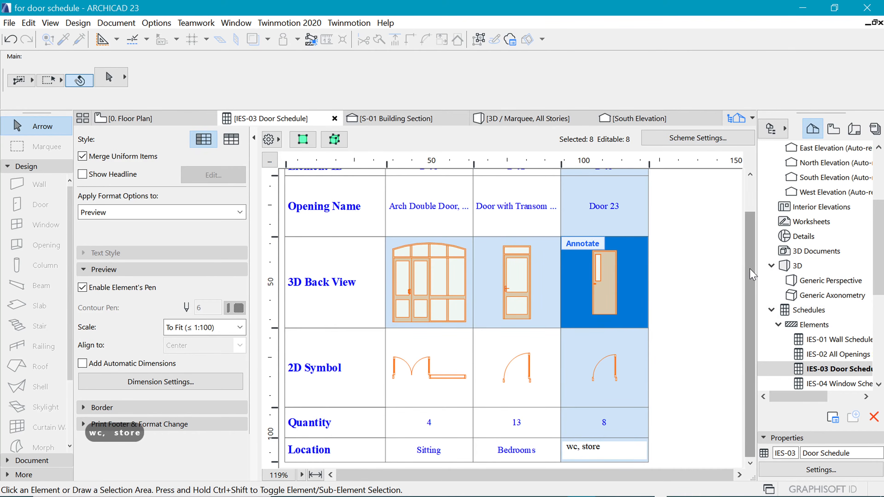
# - Turn on text wrapping for the Opening Name value cells, starting from the D 01 cell
pyautogui.moveTo(746, 246); pyautogui.dragTo(746, 214)
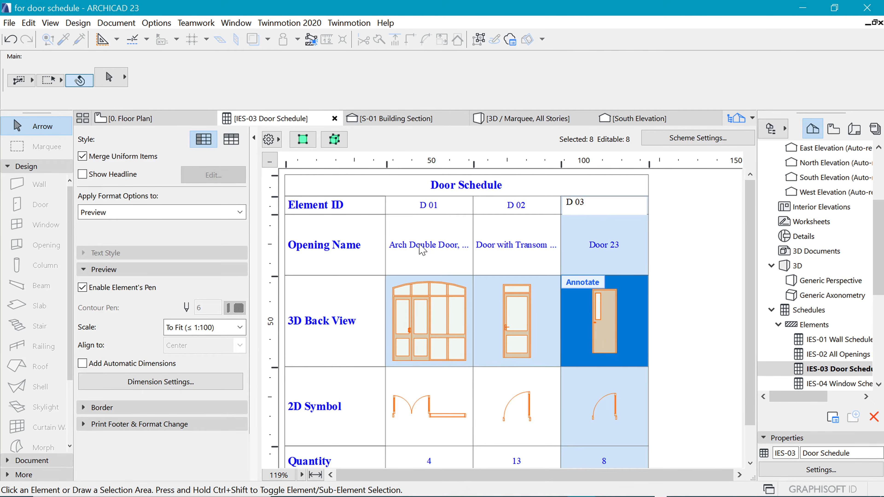
pyautogui.click(422, 250)
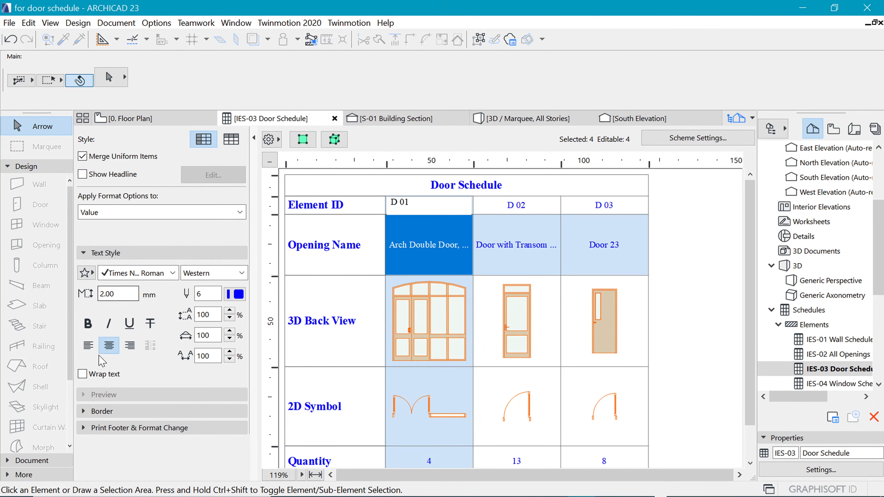
pyautogui.click(84, 375)
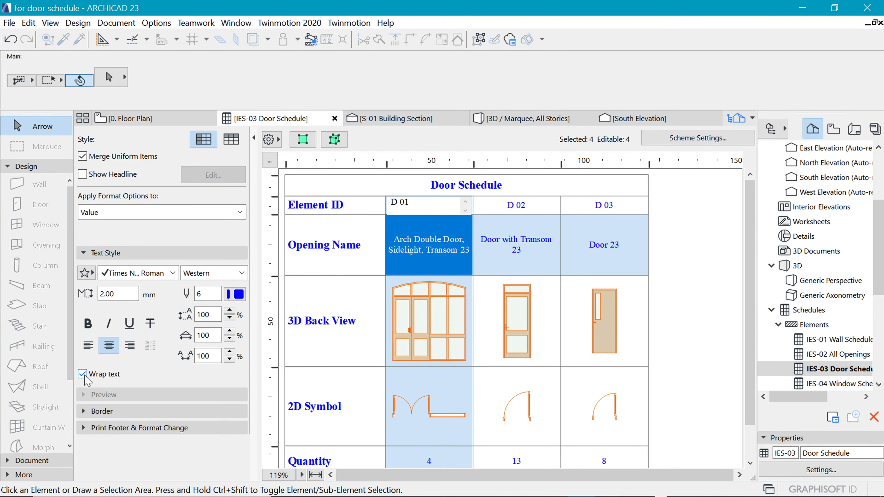
pyautogui.click(580, 243)
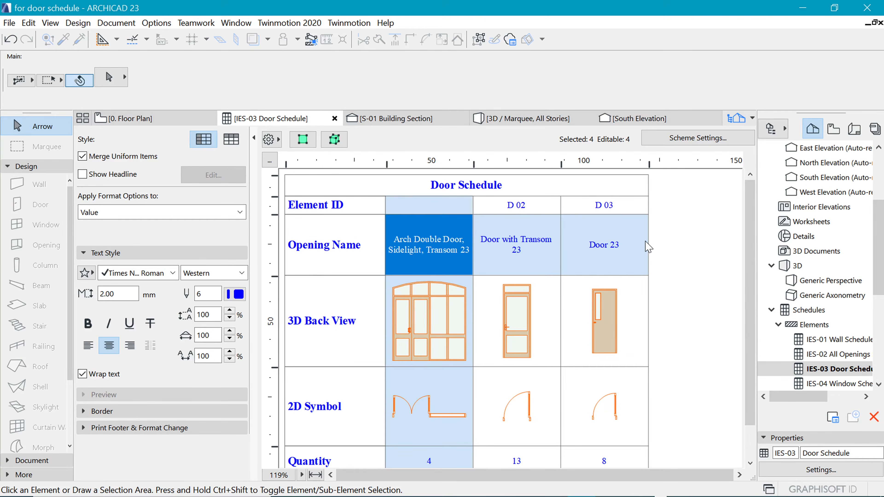
pyautogui.click(408, 256)
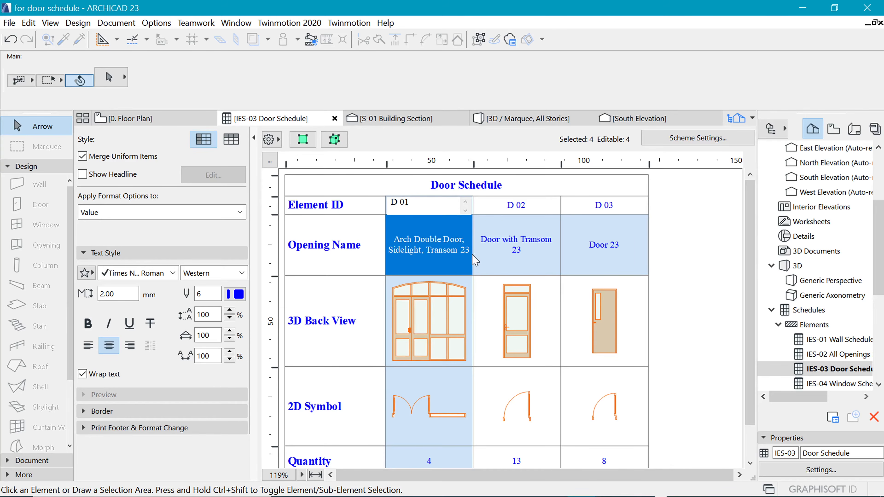
pyautogui.click(523, 248)
pyautogui.click(587, 249)
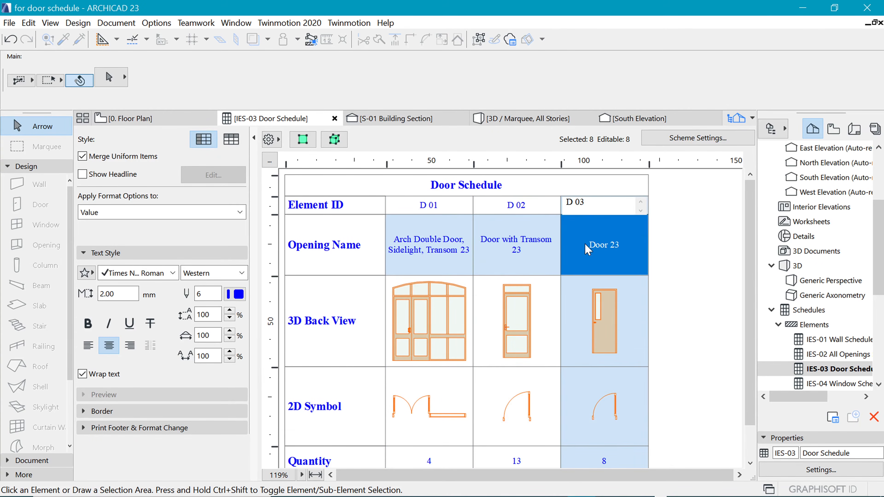
pyautogui.click(416, 246)
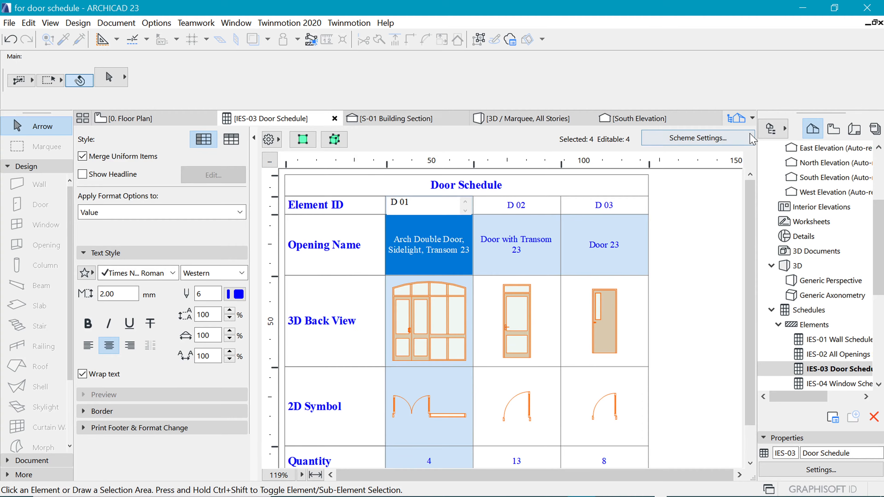
# - Search the available fields in the IES-03 scheme settings for "description", and clear the search
pyautogui.click(706, 140)
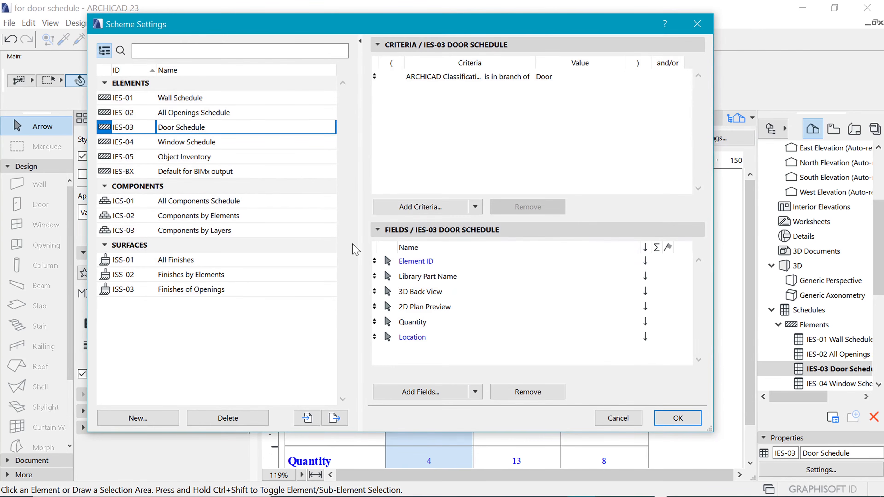
pyautogui.click(421, 393)
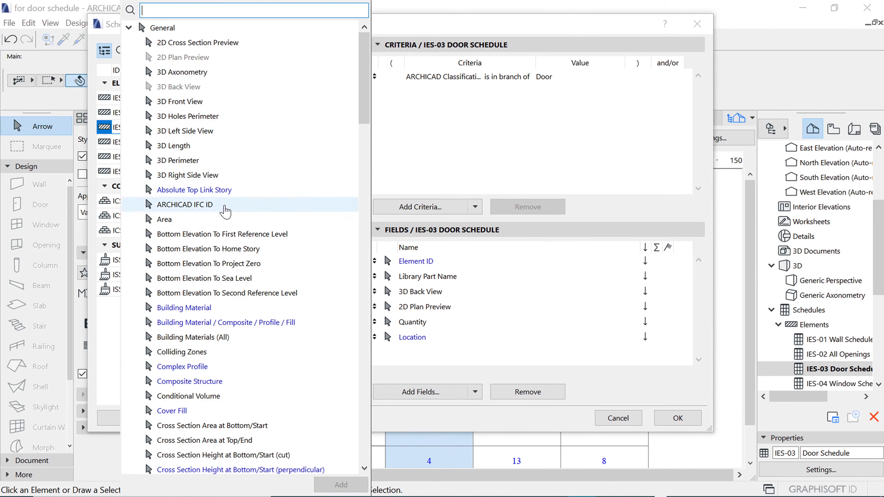
pyautogui.write('des')
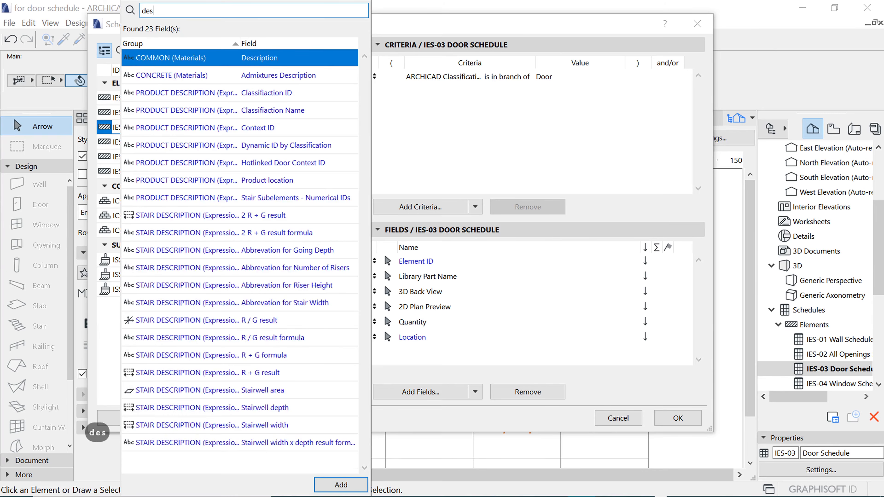
pyautogui.write('crition')
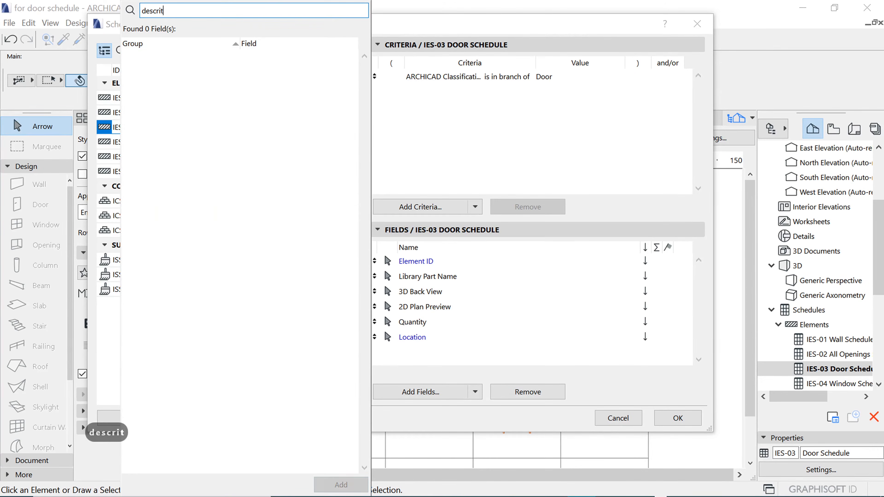
pyautogui.press('BackSpace')
pyautogui.press('BackSpace')
pyautogui.press('BackSpace')
pyautogui.press('BackSpace')
pyautogui.write('ption')
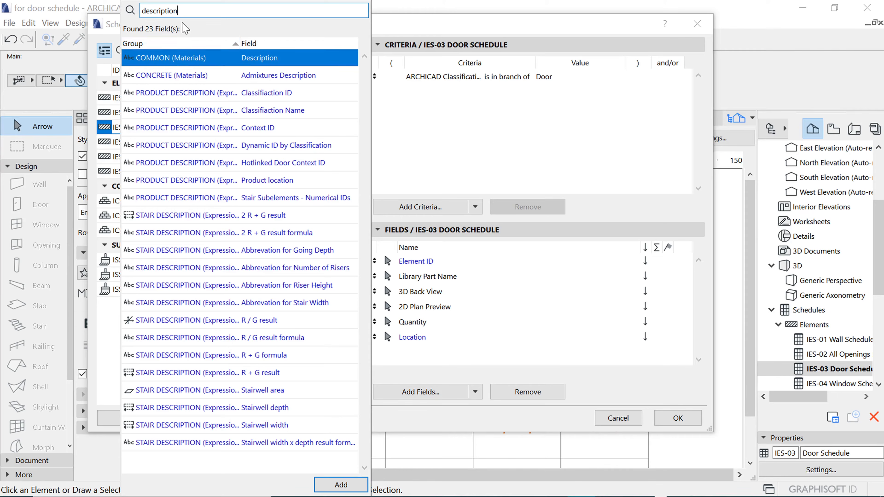
pyautogui.press('BackSpace')
pyautogui.press('BackSpace')
pyautogui.press('BackSpace')
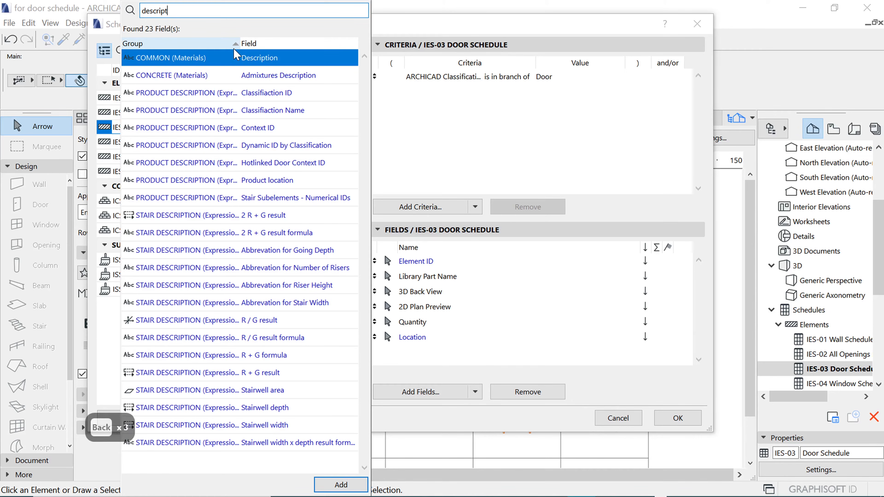
pyautogui.press('BackSpace')
pyautogui.press('BackSpace')
pyautogui.press('BackSpace')
pyautogui.press('BackSpace')
pyautogui.press('BackSpace')
pyautogui.press('BackSpace')
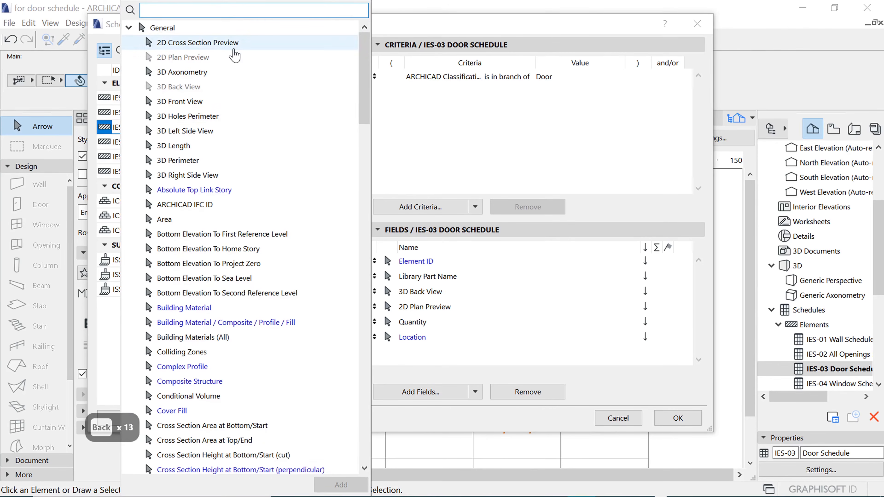
# - Add the Custom text 2 field to the door schedule and move it directly below Element ID
pyautogui.moveTo(367, 113); pyautogui.dragTo(345, 173)
pyautogui.click(180, 190)
pyautogui.click(341, 485)
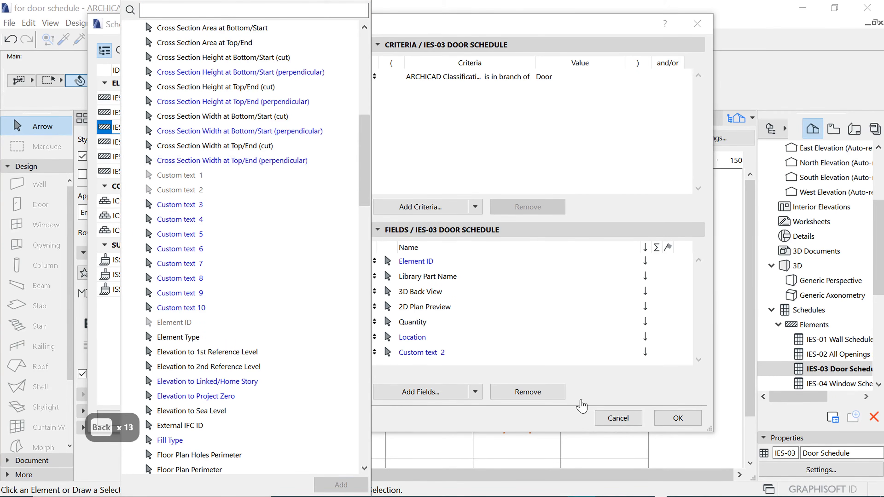
pyautogui.click(417, 358)
pyautogui.moveTo(416, 358); pyautogui.dragTo(401, 276)
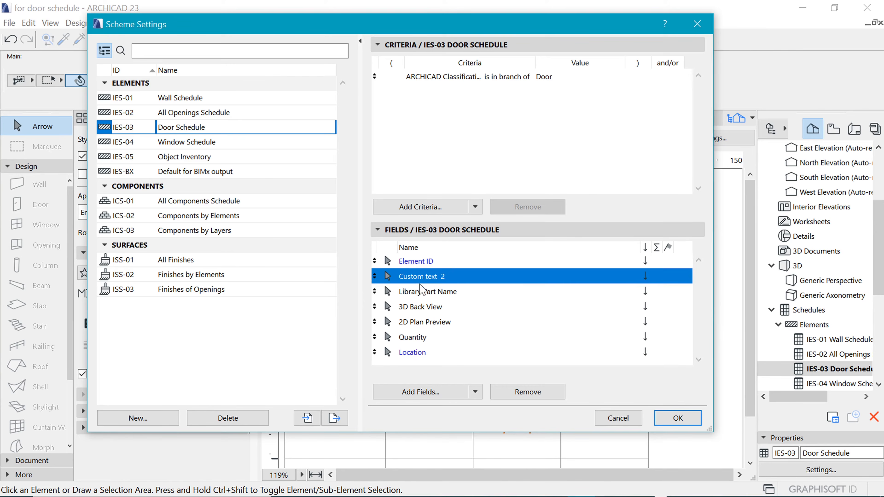
# - Remove the Library Part Name field from the door schedule and apply the scheme settings
pyautogui.click(416, 295)
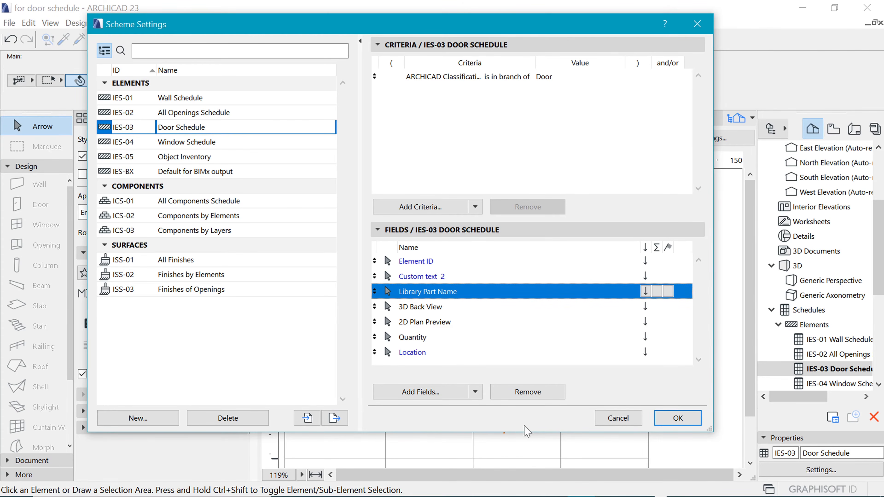
pyautogui.click(534, 400)
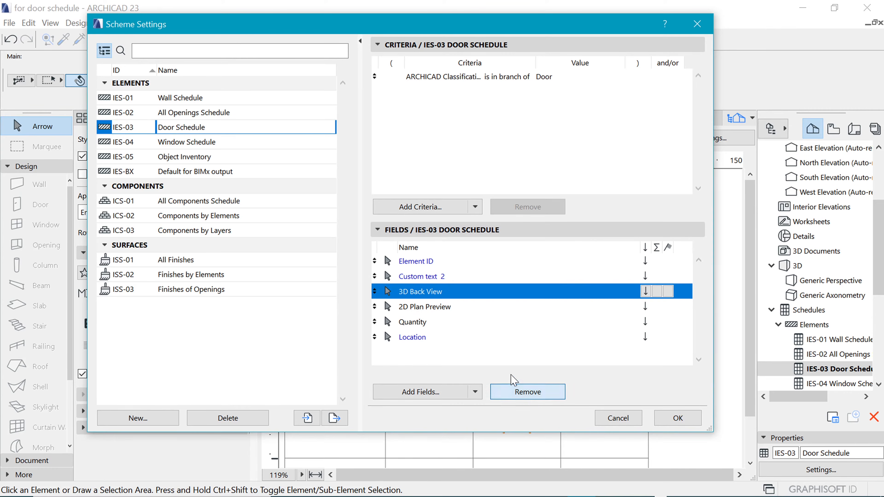
pyautogui.click(420, 281)
pyautogui.click(678, 418)
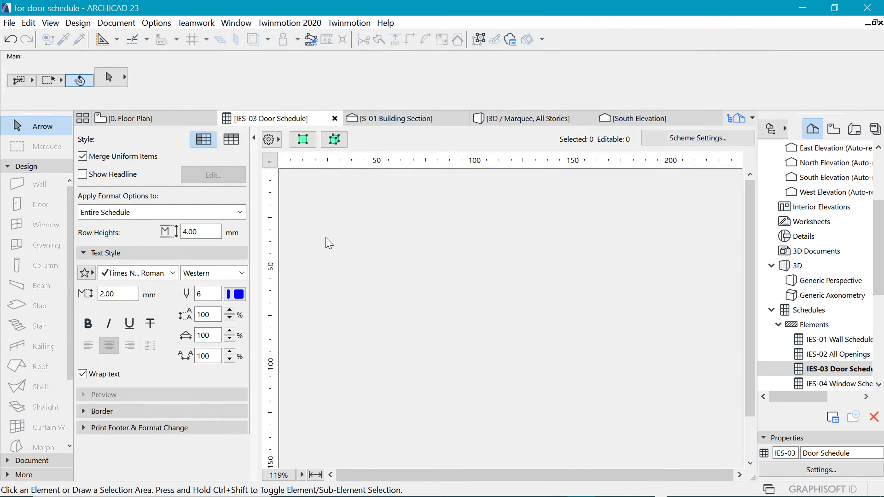
# - Rename the Custom text 2 row header as Description
pyautogui.click(327, 221)
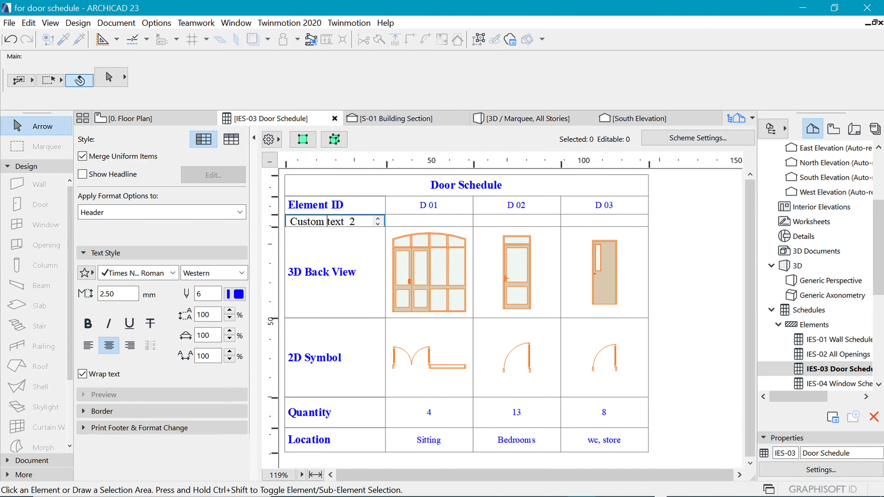
pyautogui.hotkey('ctrl', 'a')
pyautogui.write('Des')
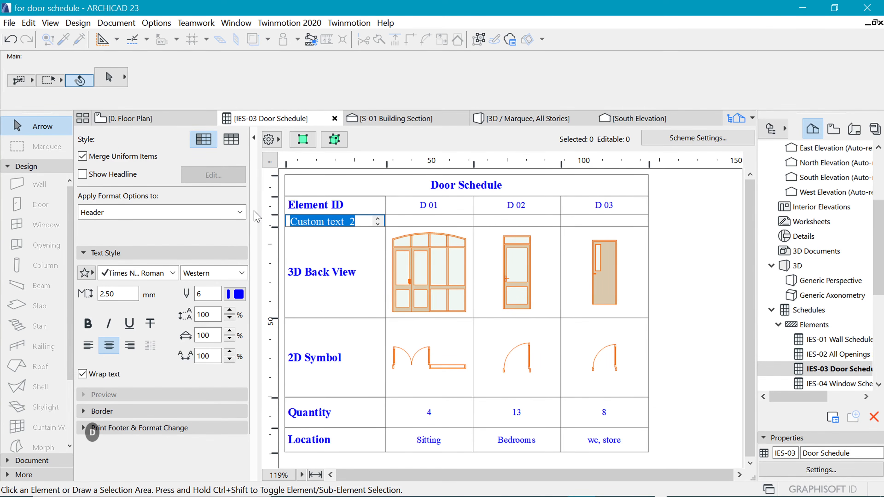
pyautogui.write('cripto')
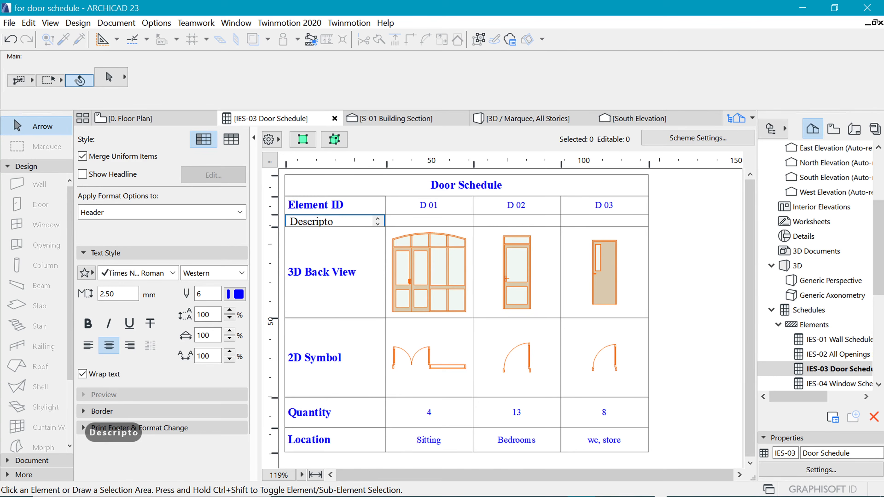
pyautogui.press('BackSpace')
pyautogui.write('ion')
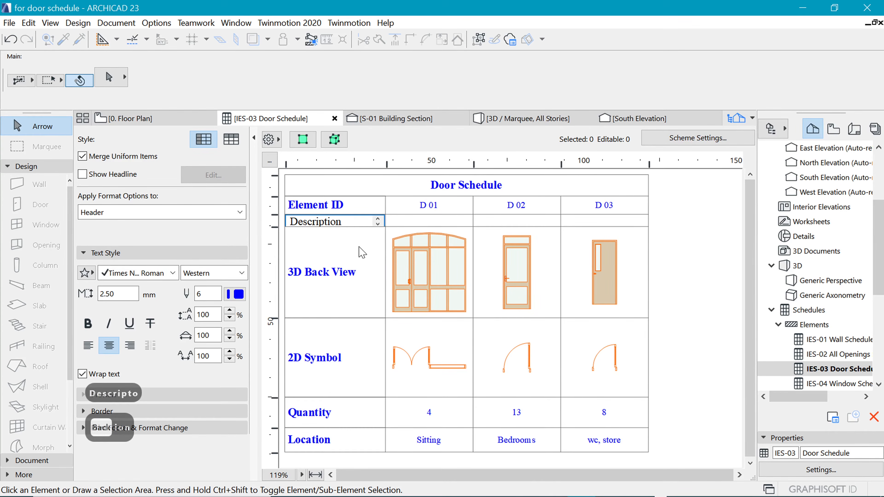
# - Increase the height of the Description row until it is slightly taller than the 3D Back View row
pyautogui.click(294, 233)
pyautogui.click(334, 222)
pyautogui.moveTo(276, 229); pyautogui.dragTo(275, 312)
# - Select the D 01 entry in the schedule and show its doors on the floor plan
pyautogui.click(421, 298)
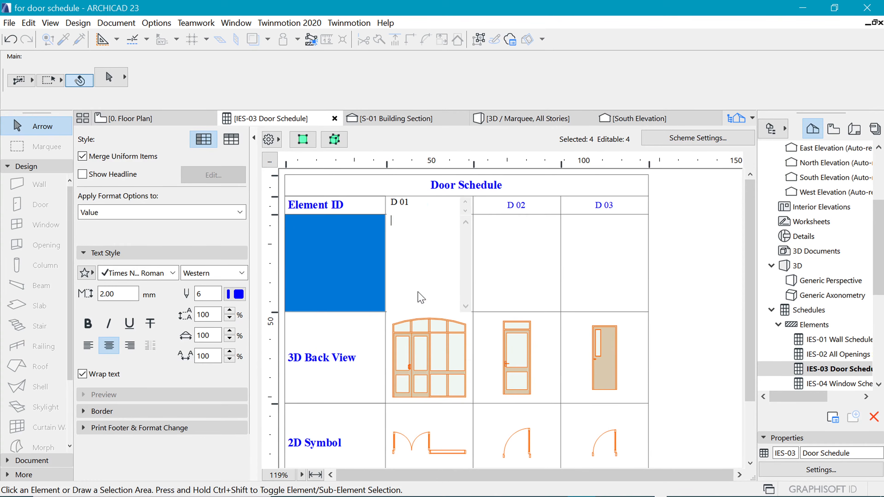
pyautogui.click(427, 346)
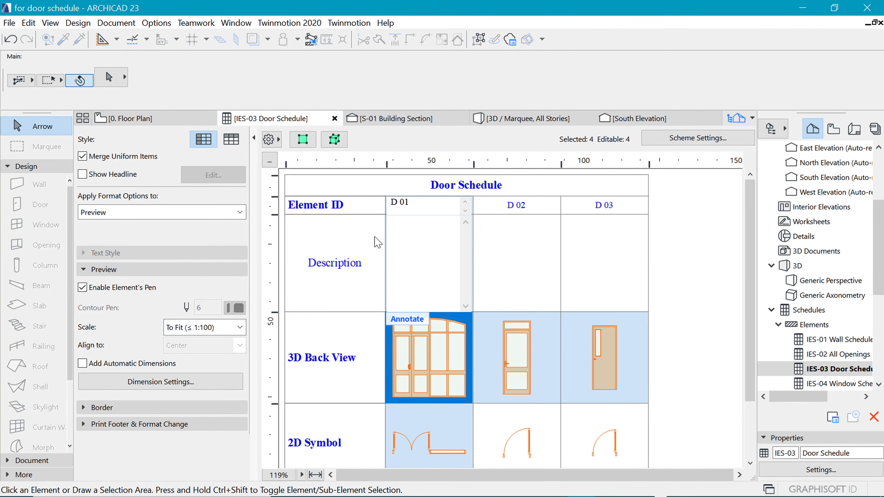
pyautogui.click(302, 140)
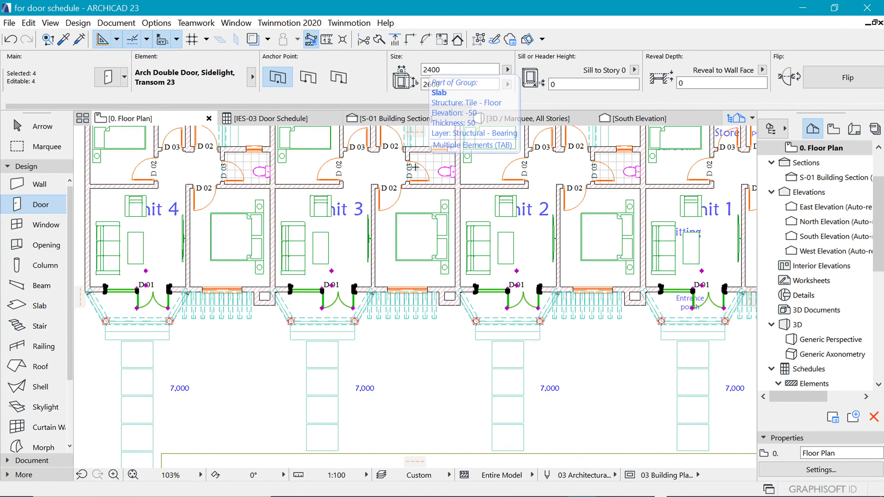
# - Open the selected arch double door's library object and copy its description text
pyautogui.click(10, 23)
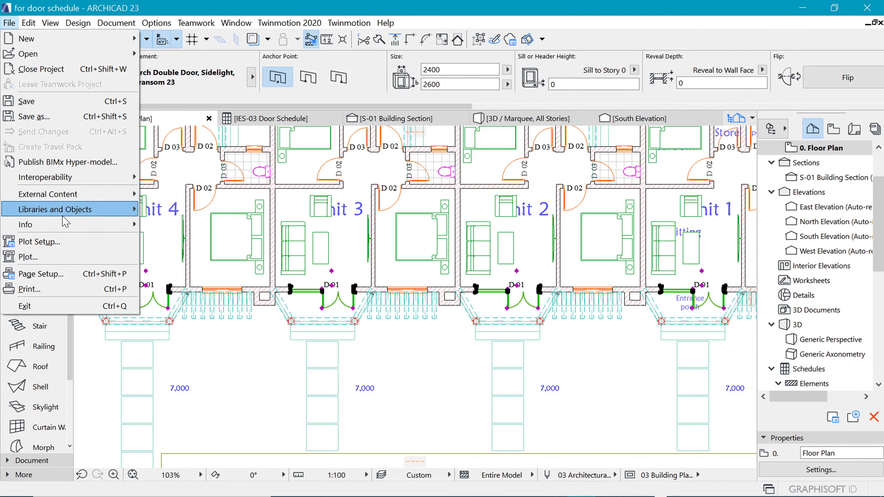
pyautogui.moveTo(63, 216)
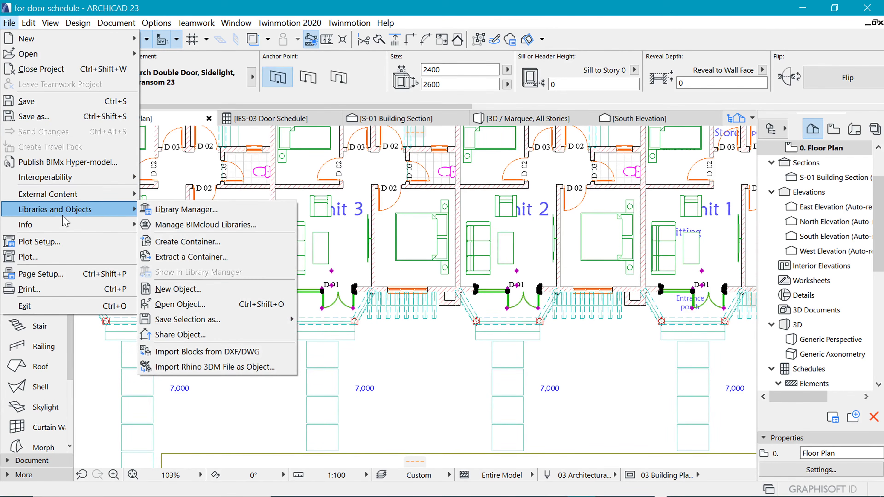
pyautogui.click(189, 308)
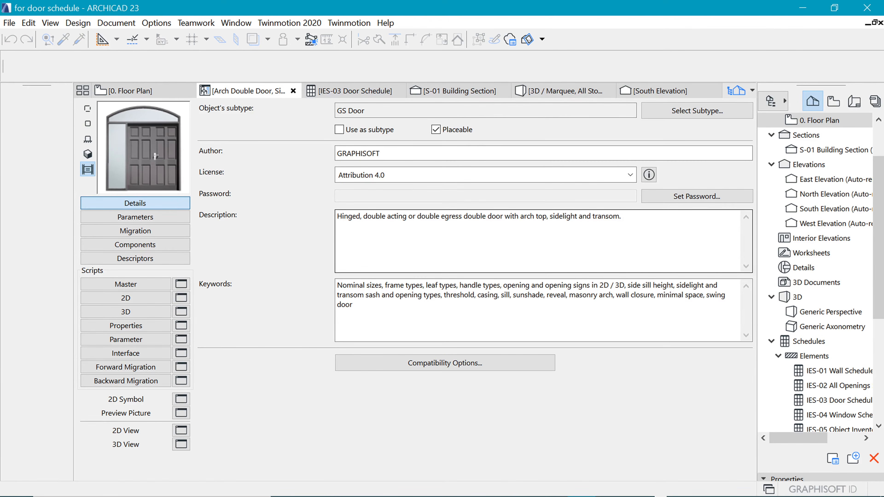
pyautogui.moveTo(621, 216); pyautogui.dragTo(299, 213)
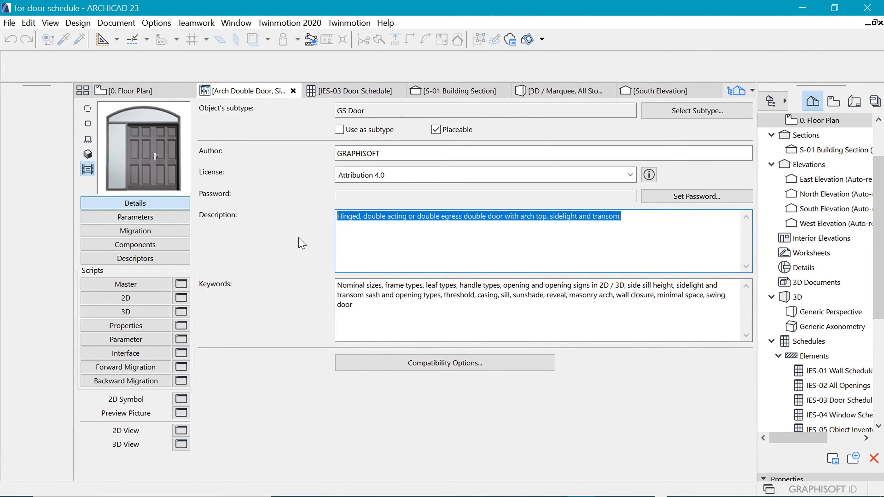
pyautogui.hotkey('ctrl', 'c')
# - Paste the copied description into the D 01 Description cell of the IES-03 Door Schedule
pyautogui.moveTo(355, 98)
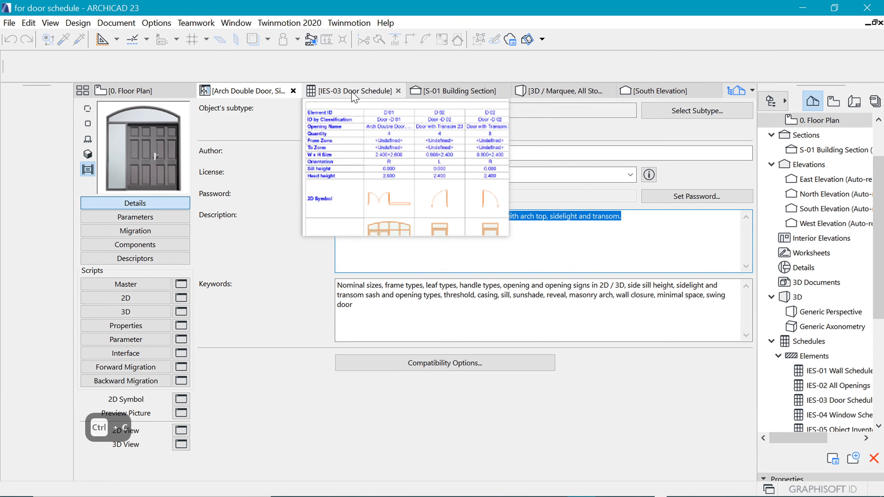
pyautogui.click(354, 91)
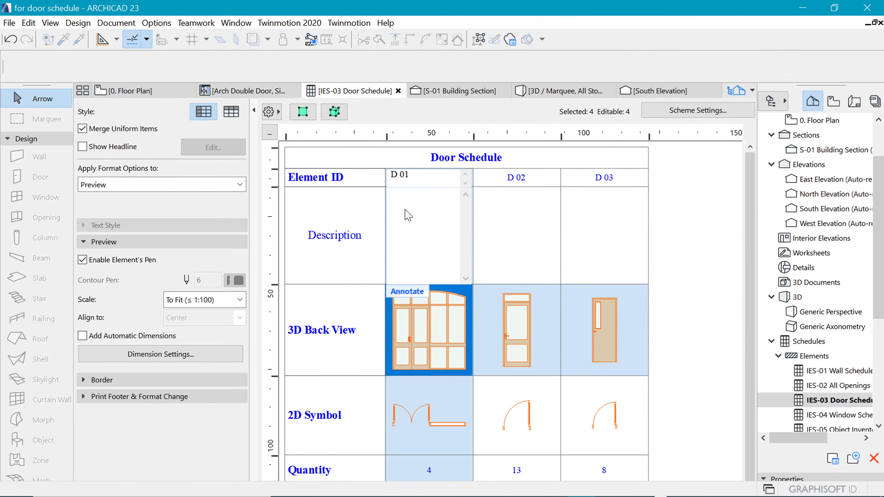
pyautogui.click(416, 193)
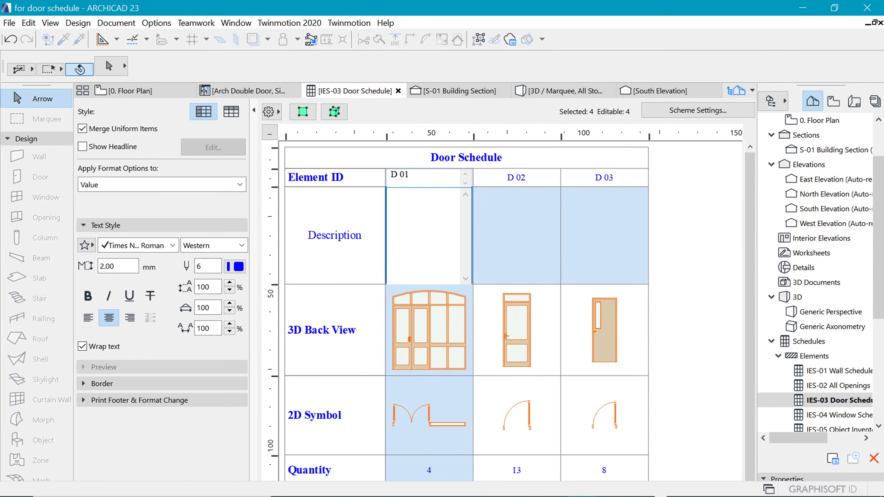
pyautogui.hotkey('ctrl', 'v')
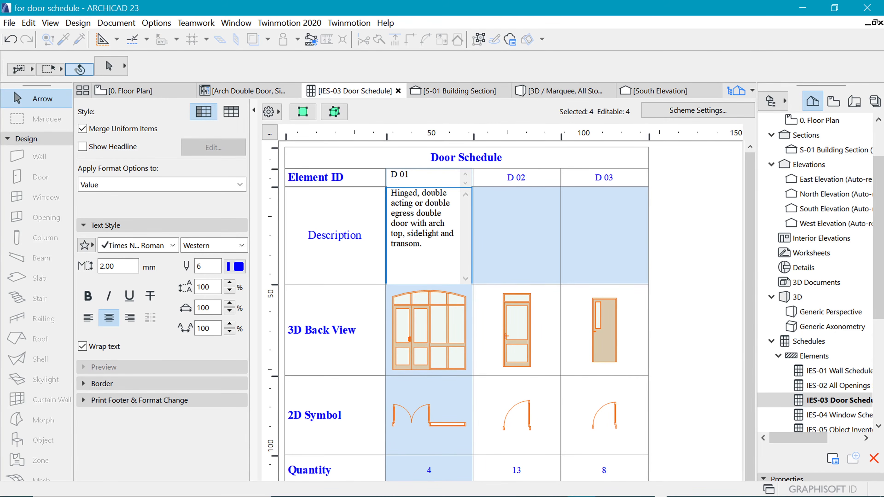
# - Extend the D 01 description by inserting "300mm high" before "transom" and "1,000mm wide" before "sidelight"
pyautogui.write('300mm')
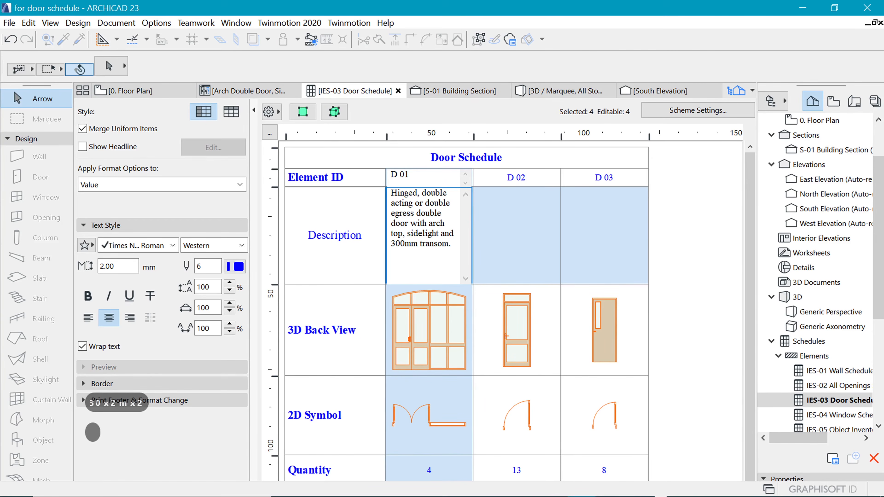
pyautogui.write(' high')
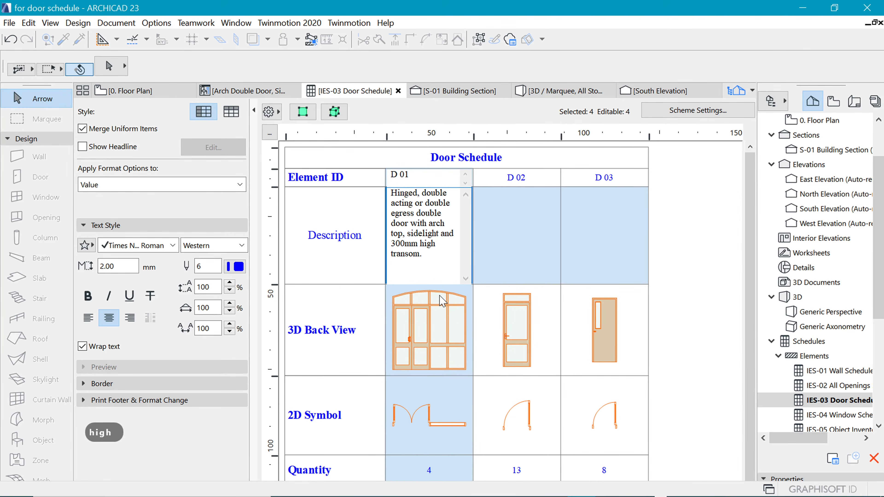
pyautogui.write(' 1')
pyautogui.write(',000')
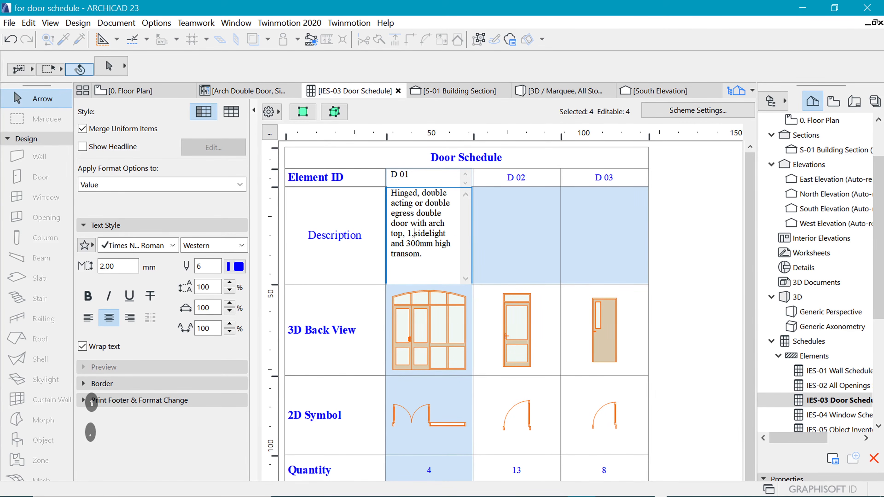
pyautogui.write('mmm')
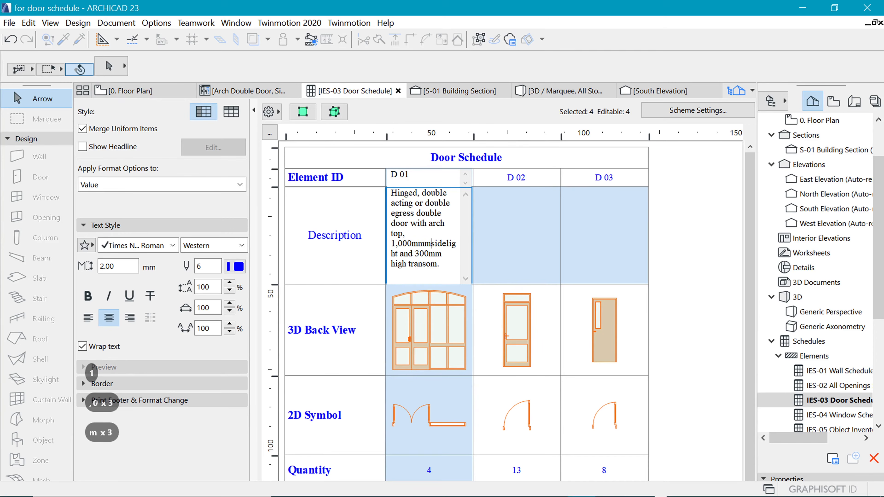
pyautogui.press('BackSpace')
pyautogui.press('BackSpace')
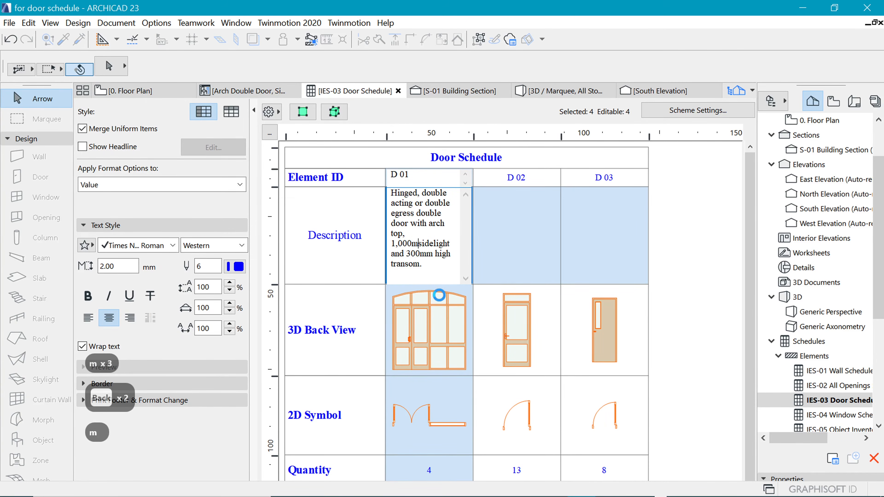
pyautogui.write('m h')
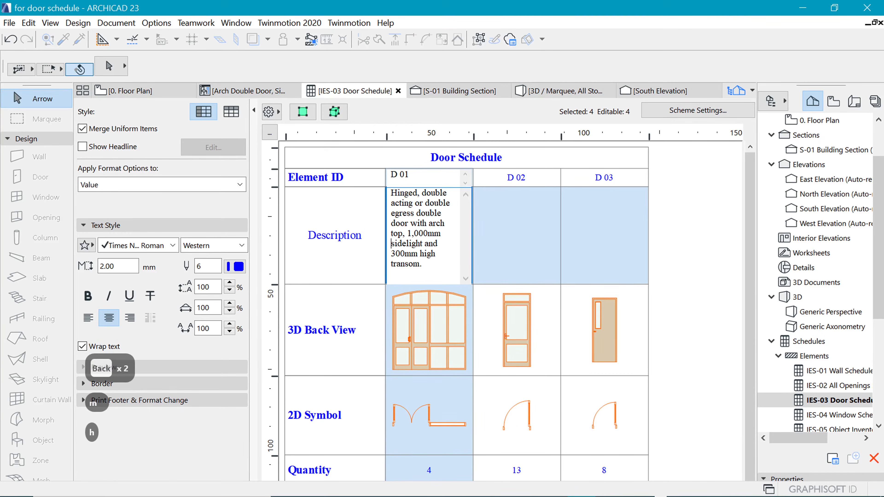
pyautogui.press('BackSpace')
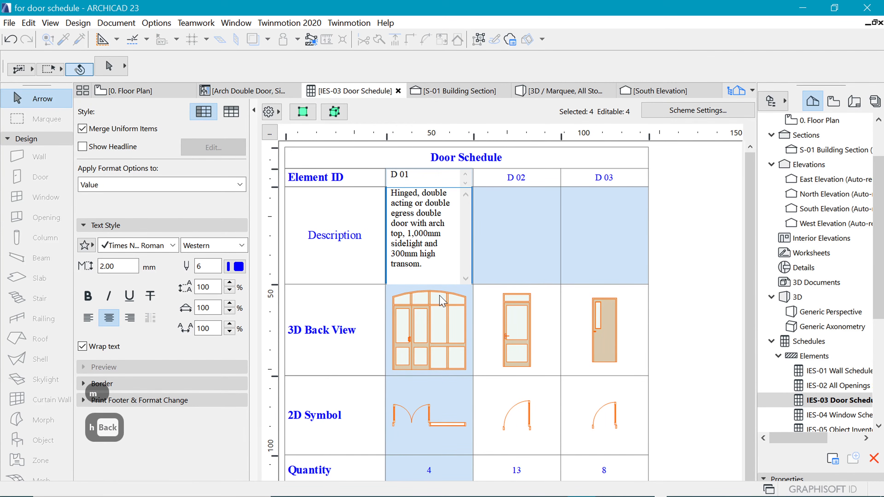
pyautogui.write('wide')
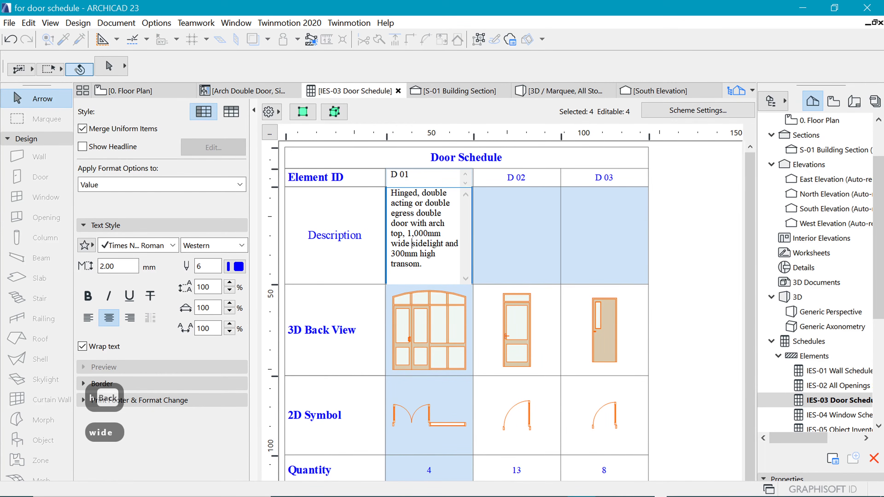
# - Show the D 02 doors on the floor plan, then open their library object and copy its description text
pyautogui.click(512, 334)
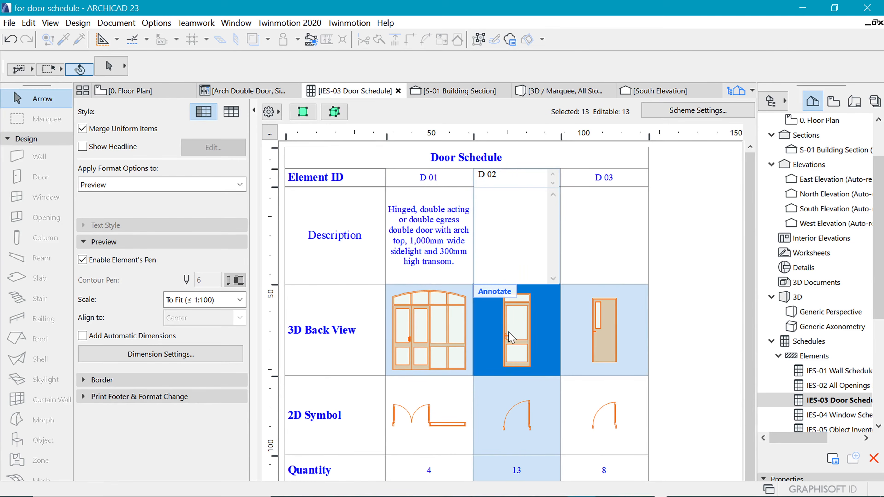
pyautogui.click(302, 112)
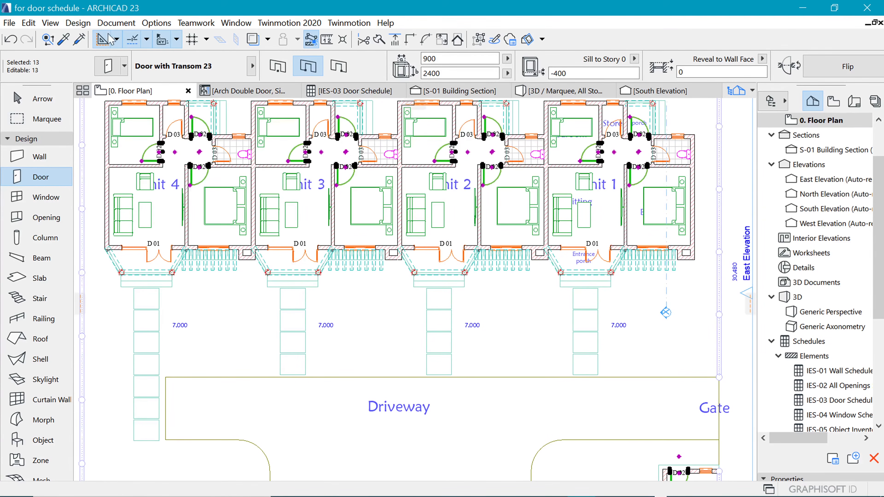
pyautogui.click(9, 23)
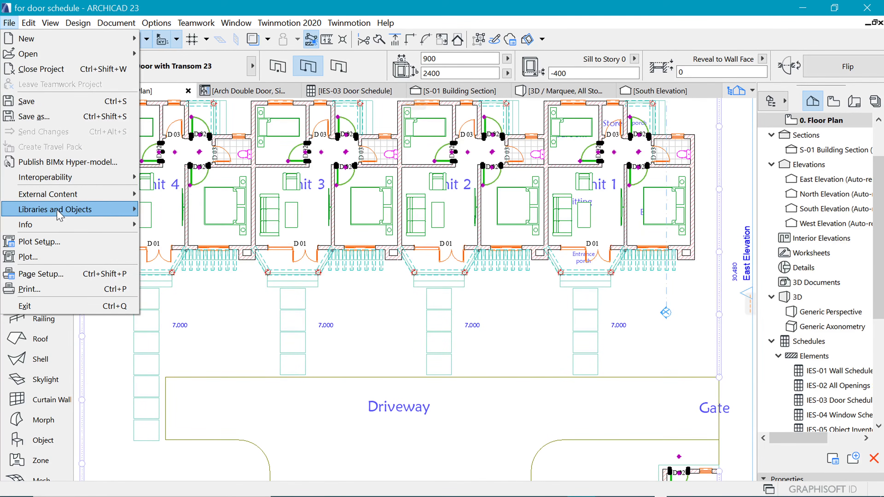
pyautogui.moveTo(56, 209)
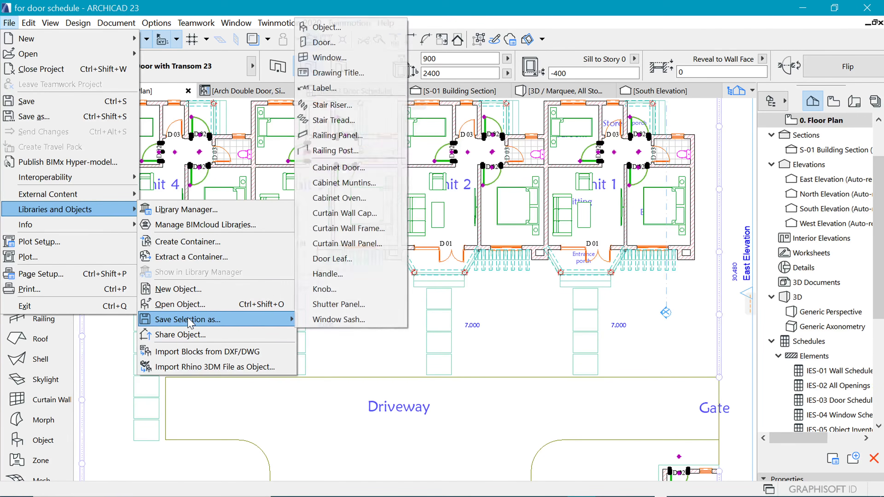
pyautogui.click(193, 305)
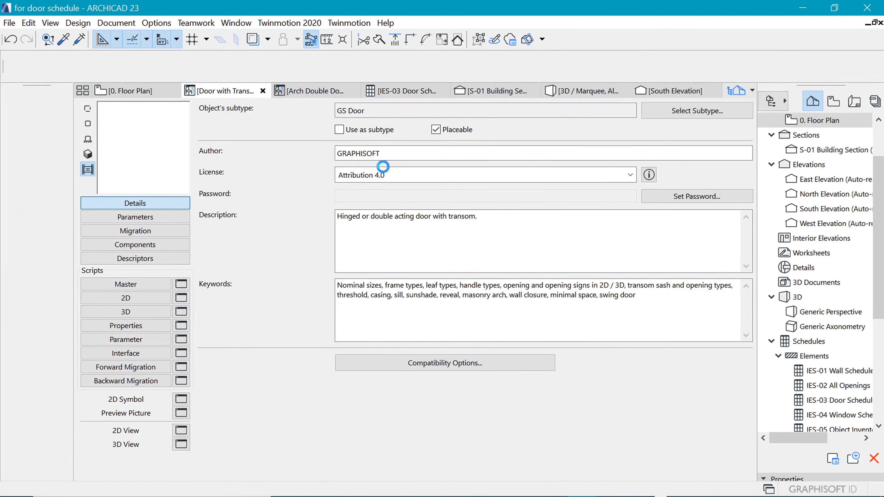
pyautogui.moveTo(483, 217); pyautogui.dragTo(337, 216)
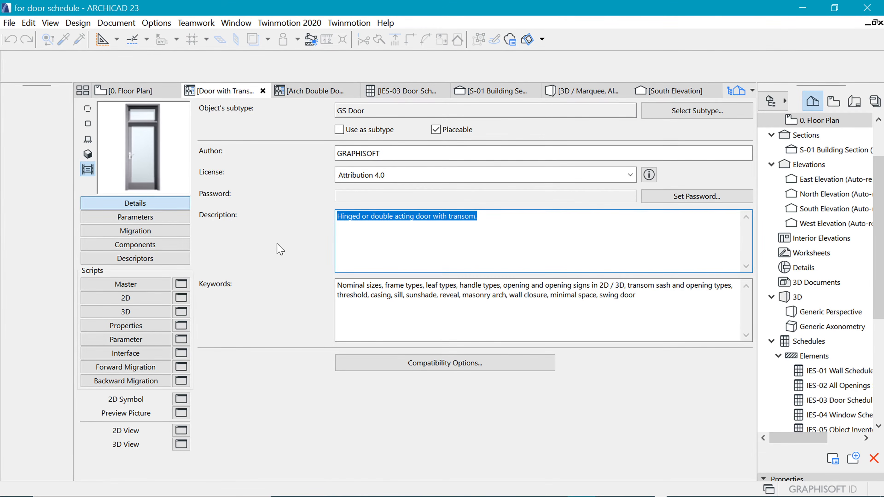
pyautogui.hotkey('ctrl', 'c')
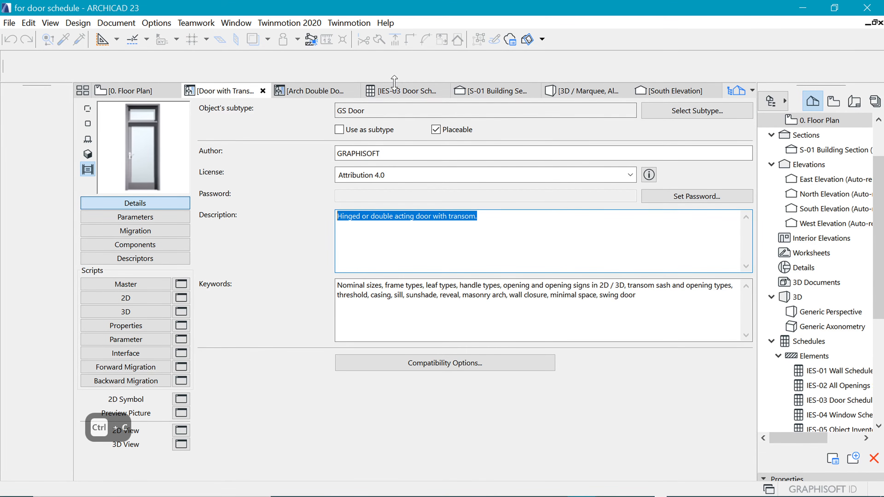
# - Paste the copied text into the D 02 Description cell of the door schedule
pyautogui.click(414, 91)
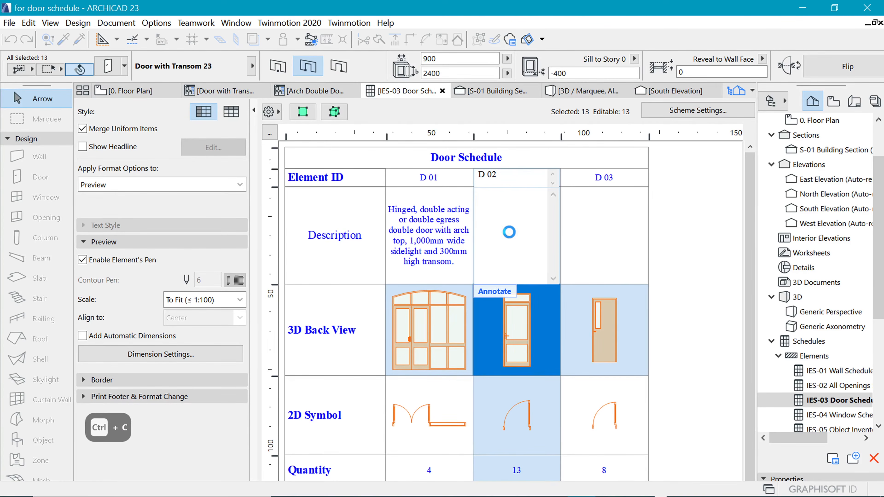
pyautogui.click(503, 211)
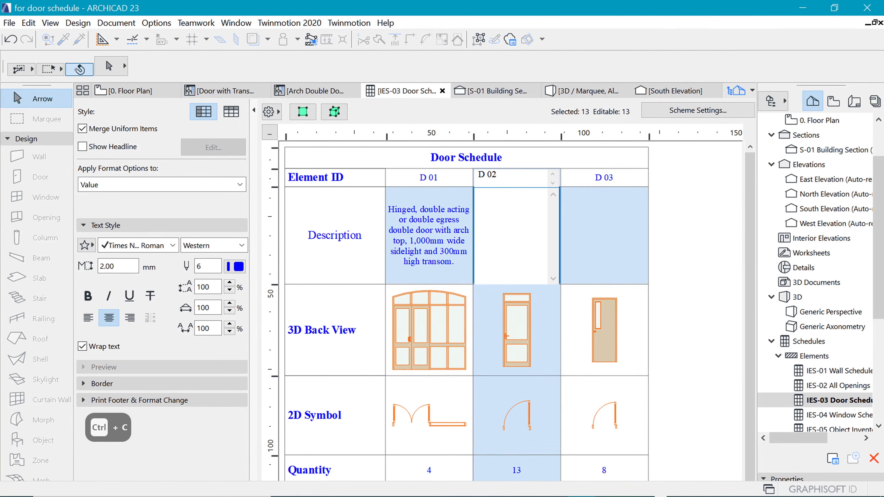
pyautogui.hotkey('ctrl', 'v')
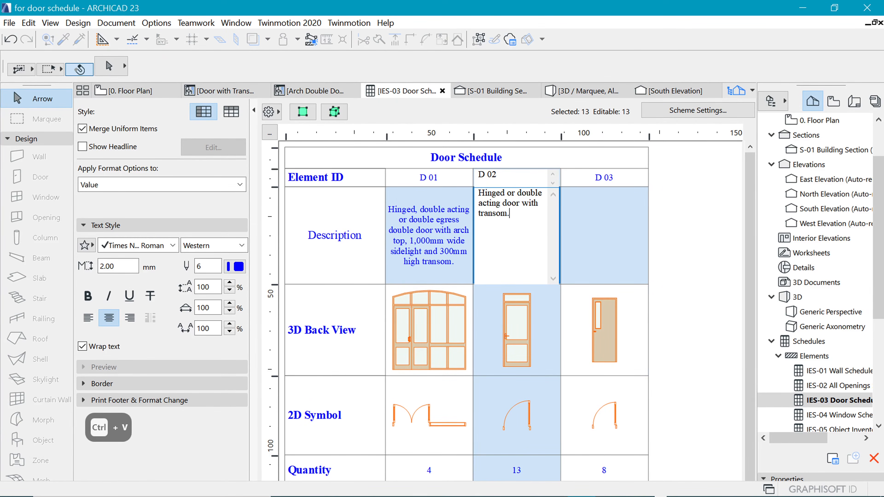
# - Insert "a 300mm high" before "transom" in the D 02 description
pyautogui.doubleClick(480, 213)
pyautogui.press('Left')
pyautogui.write('a 300m')
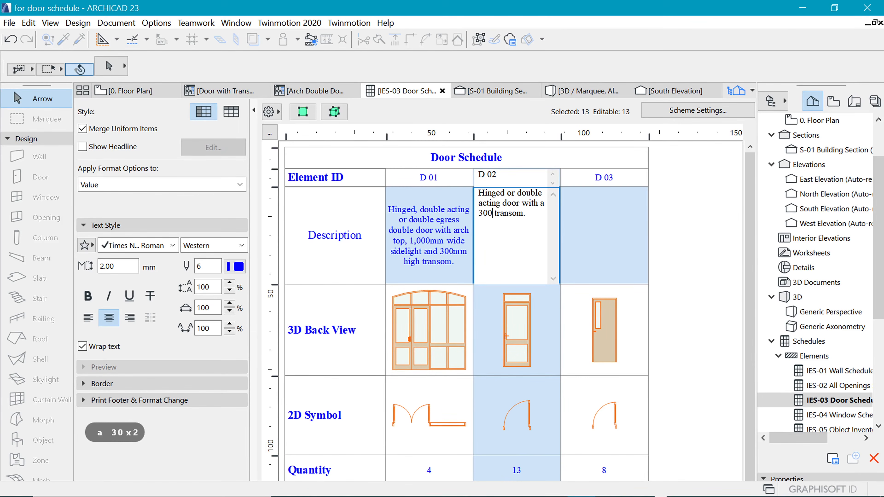
pyautogui.write('m high')
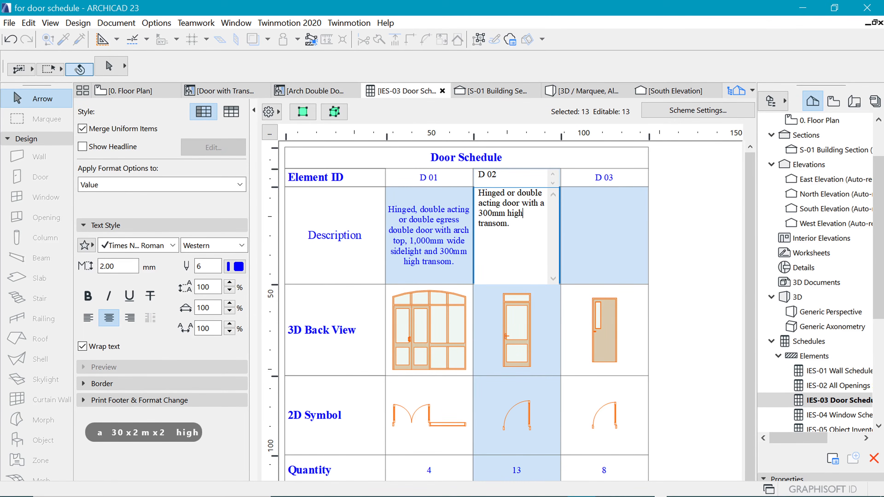
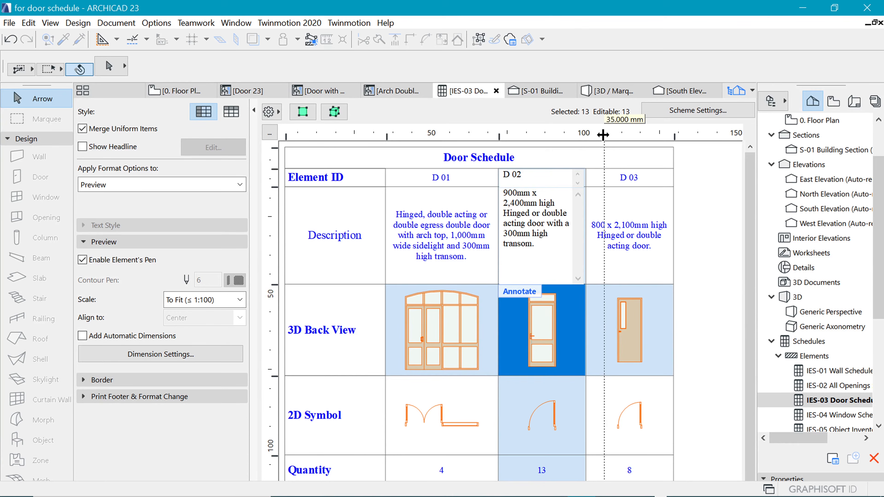
# - Widen the D 03 column slightly beyond the D 01 column's width and add automatic dimensions to the 3D Back View previews
pyautogui.moveTo(693, 139); pyautogui.dragTo(727, 134)
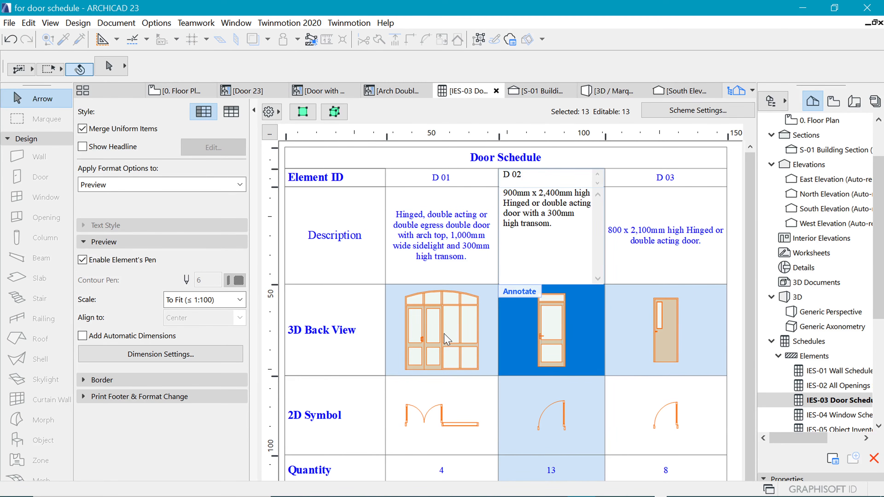
pyautogui.click(392, 348)
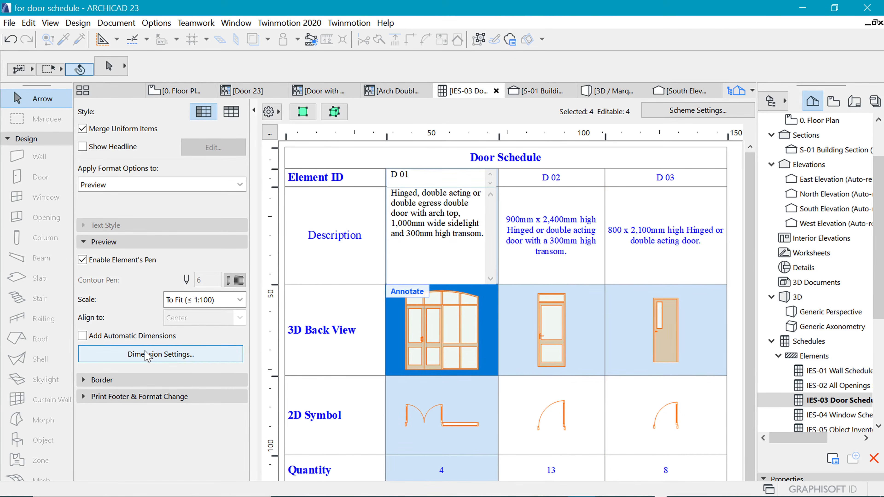
pyautogui.click(83, 336)
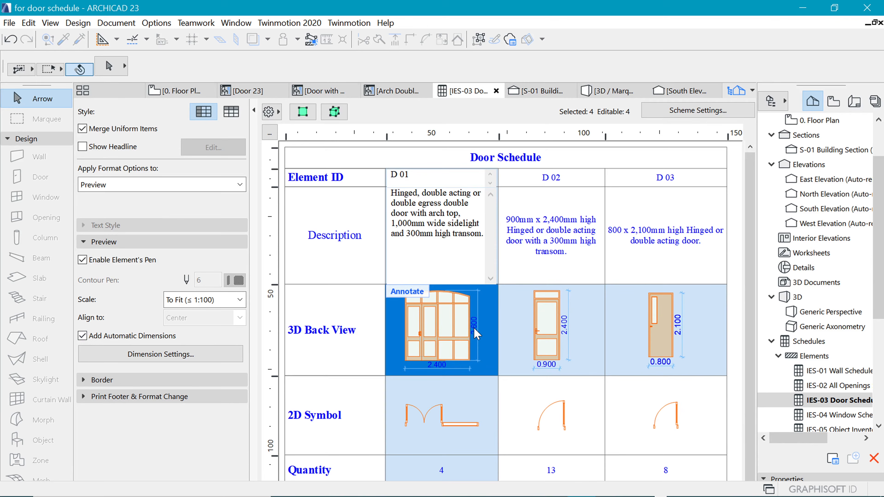
# - Set the automatic dimension position of the 3D Back View previews to Right side
pyautogui.click(160, 354)
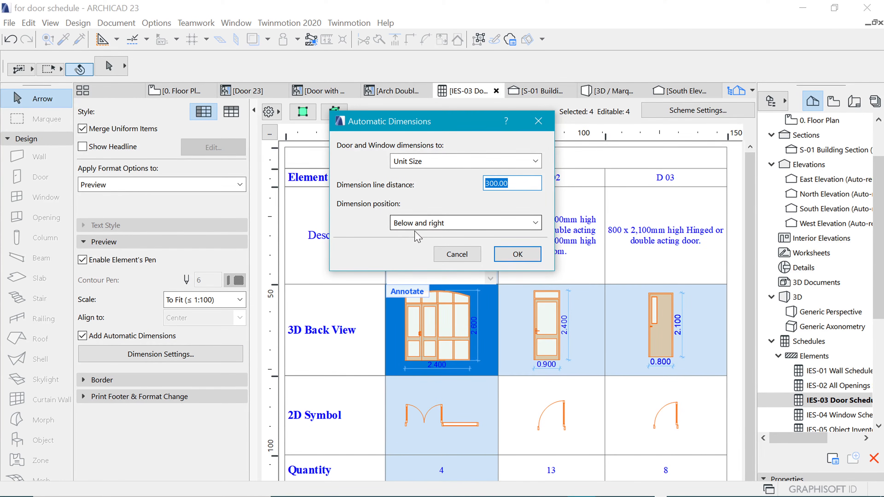
pyautogui.click(422, 226)
pyautogui.click(428, 223)
pyautogui.click(431, 222)
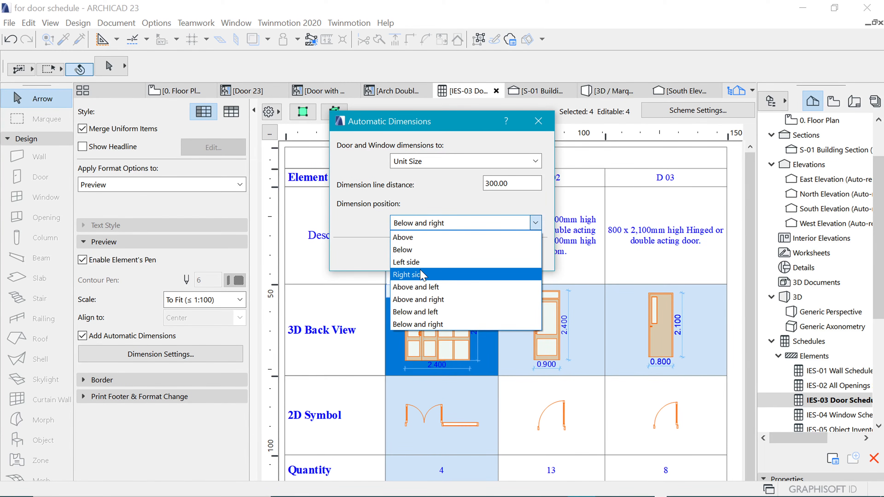
pyautogui.click(422, 274)
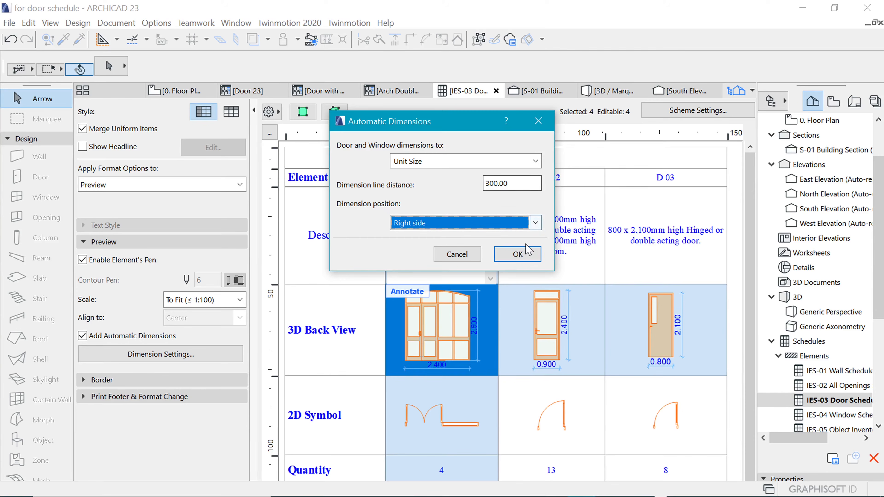
pyautogui.click(517, 255)
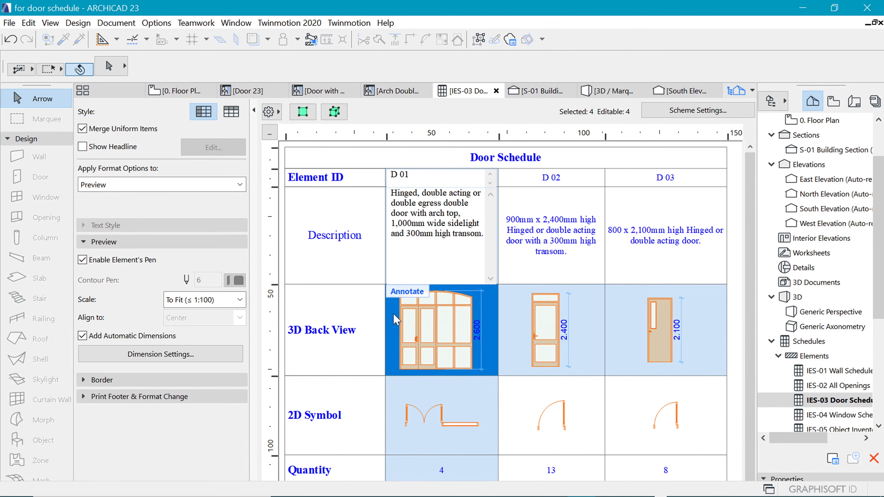
# - Add automatic dimensions to the 2D Symbol previews and set their position to Below
pyautogui.click(436, 424)
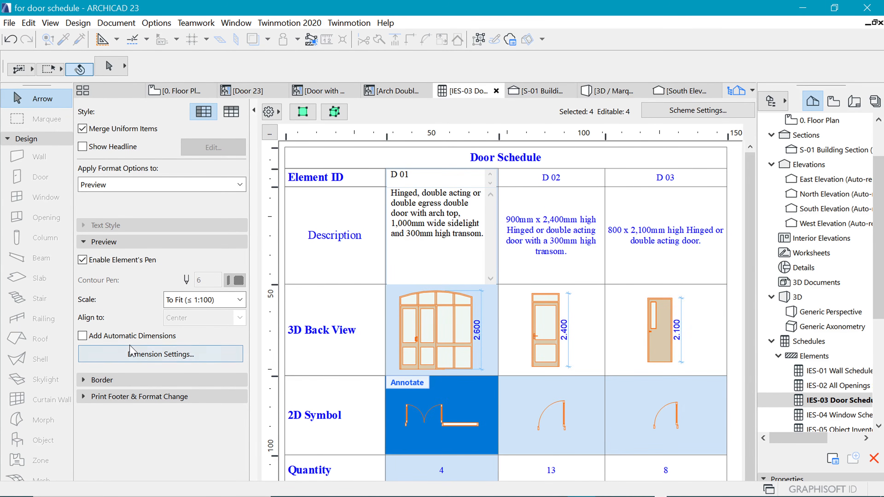
pyautogui.click(82, 337)
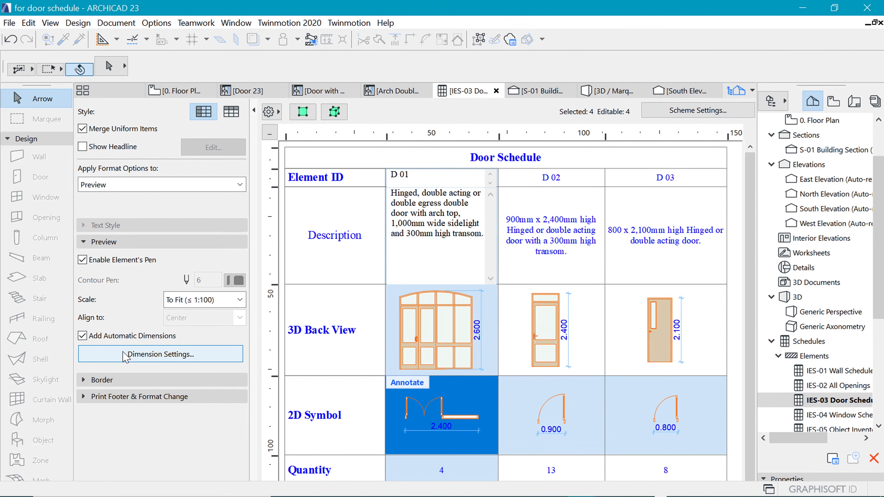
pyautogui.click(138, 358)
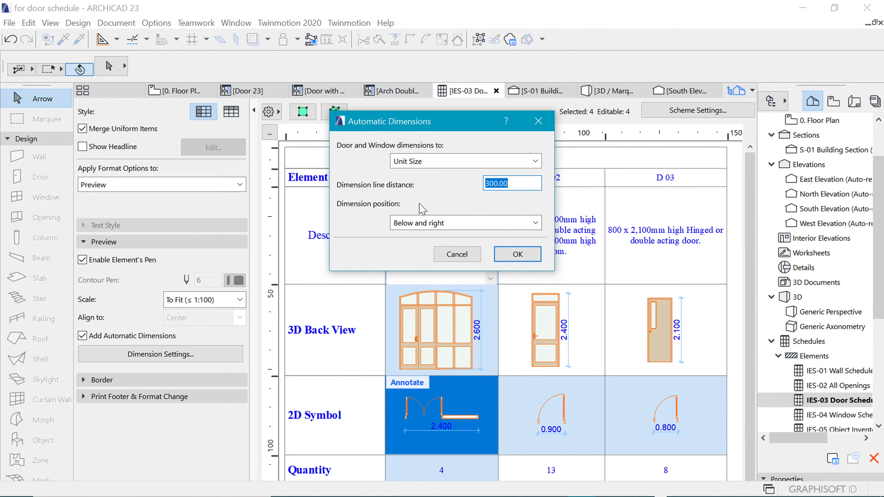
pyautogui.click(438, 226)
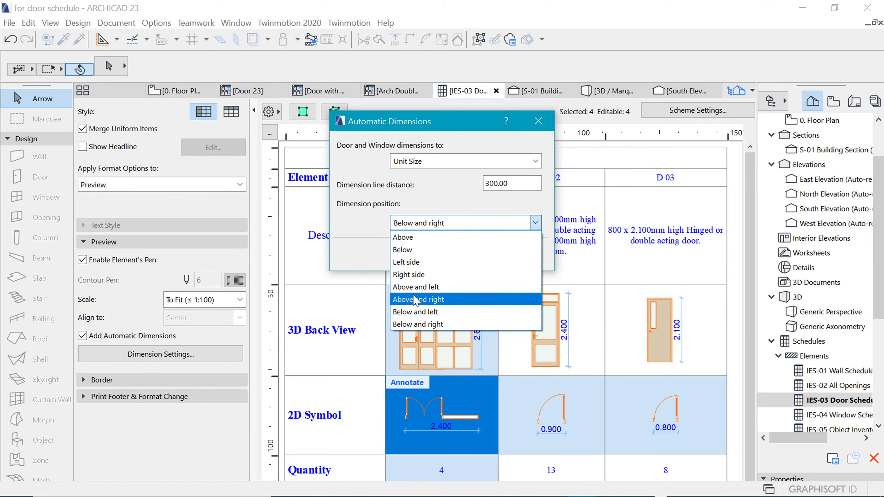
pyautogui.click(413, 250)
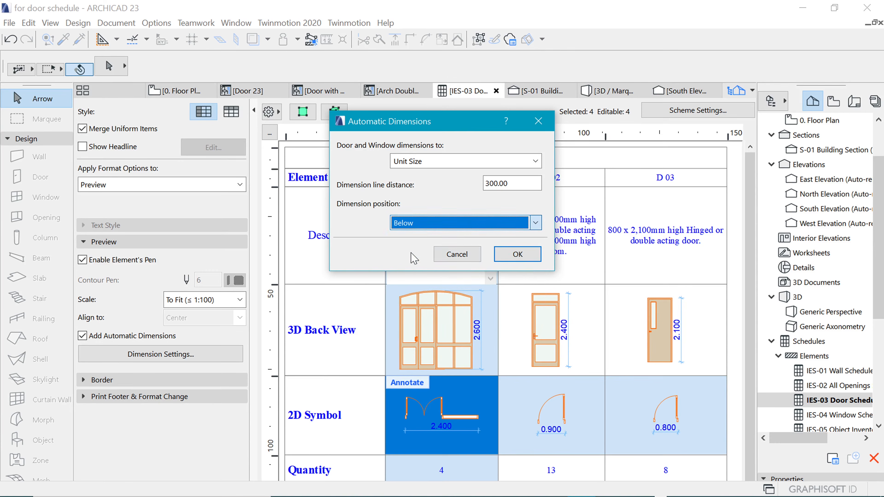
pyautogui.click(519, 256)
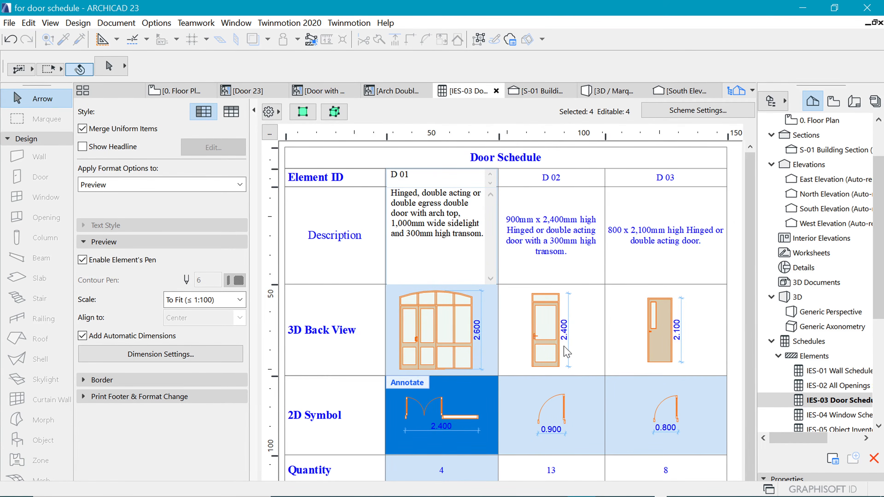
pyautogui.click(623, 349)
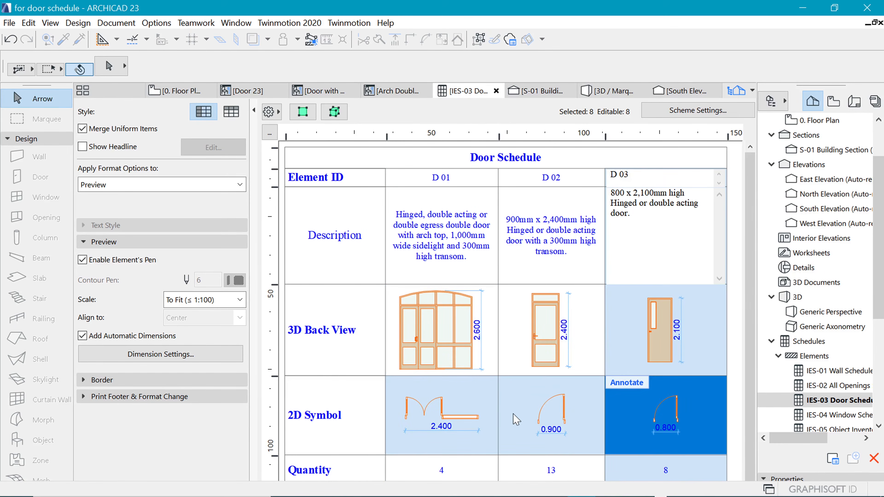
pyautogui.click(517, 419)
pyautogui.click(489, 423)
pyautogui.moveTo(752, 213); pyautogui.dragTo(752, 227)
pyautogui.click(431, 319)
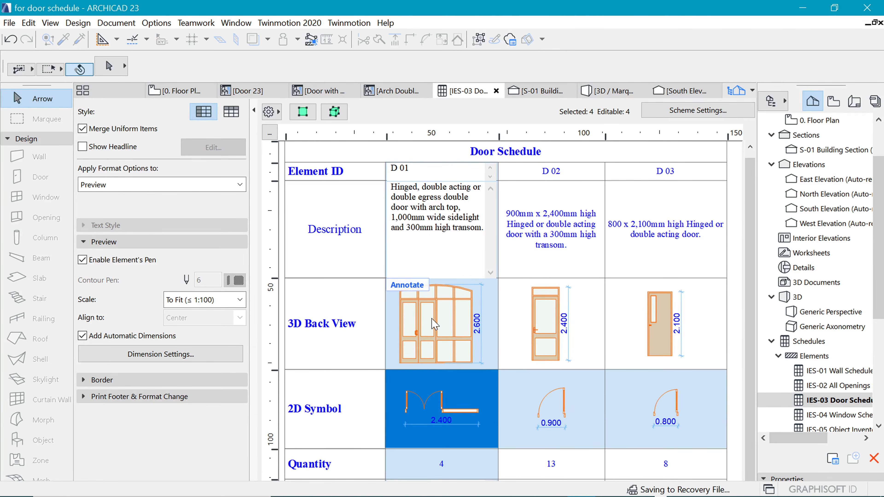
pyautogui.click(435, 324)
# - Open the D 01 2D Symbol preview for annotation
pyautogui.click(449, 399)
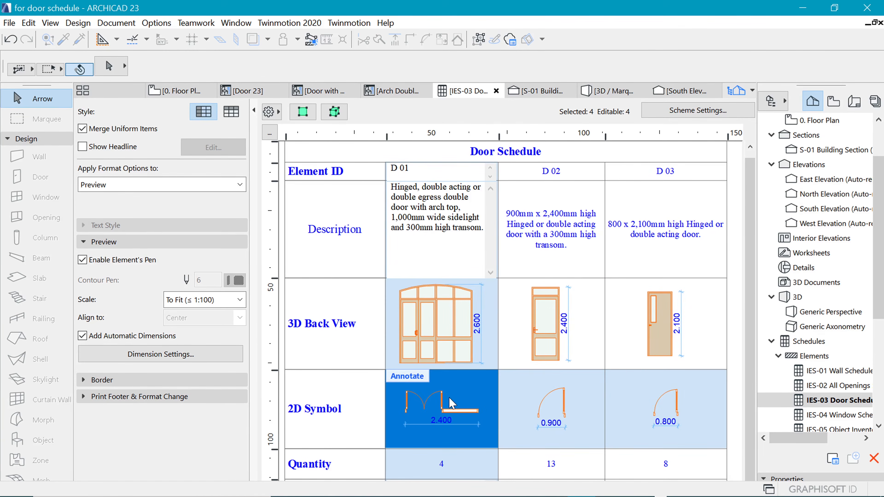
pyautogui.doubleClick(407, 382)
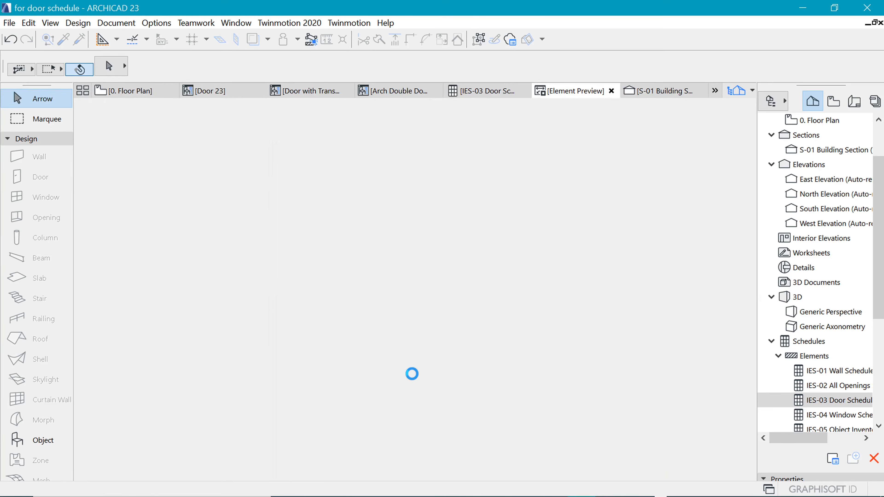
pyautogui.scroll(-2, 584, 317)
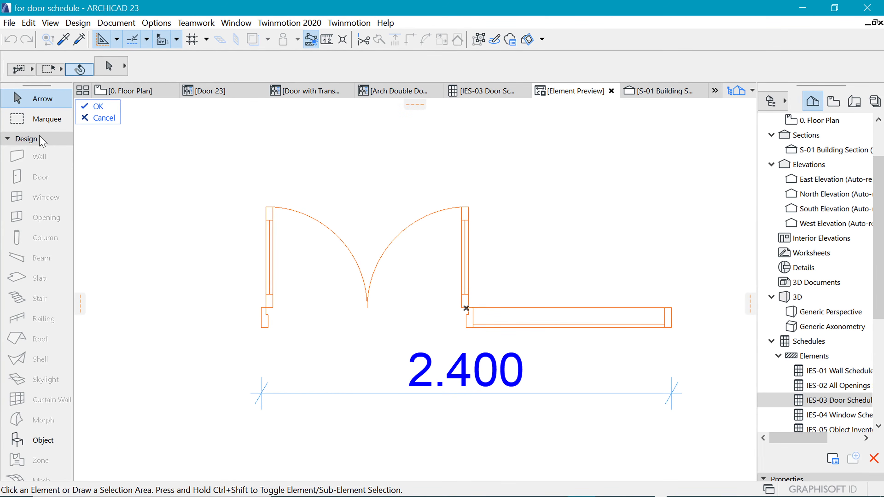
# - Draw a rectangular fill 200 mm high and about 356 mm wide, extending outward from the lower outer corner of the double door's left jamb
pyautogui.click(33, 142)
pyautogui.click(37, 153)
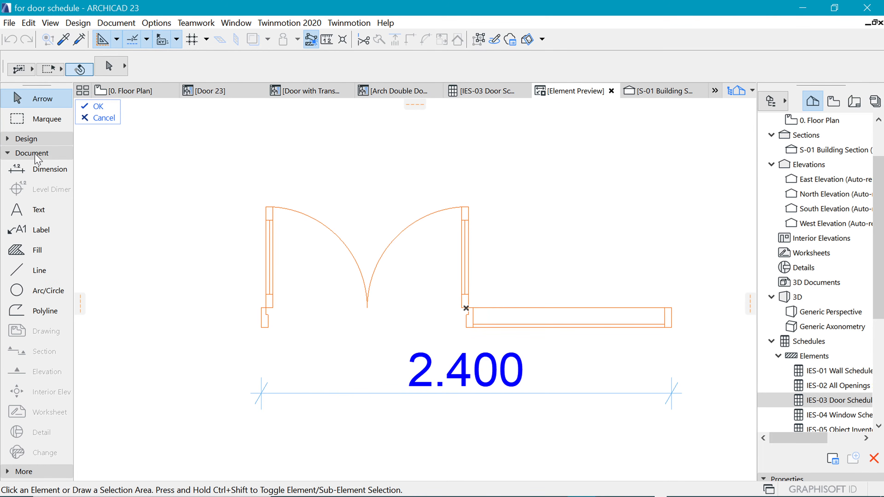
pyautogui.click(35, 250)
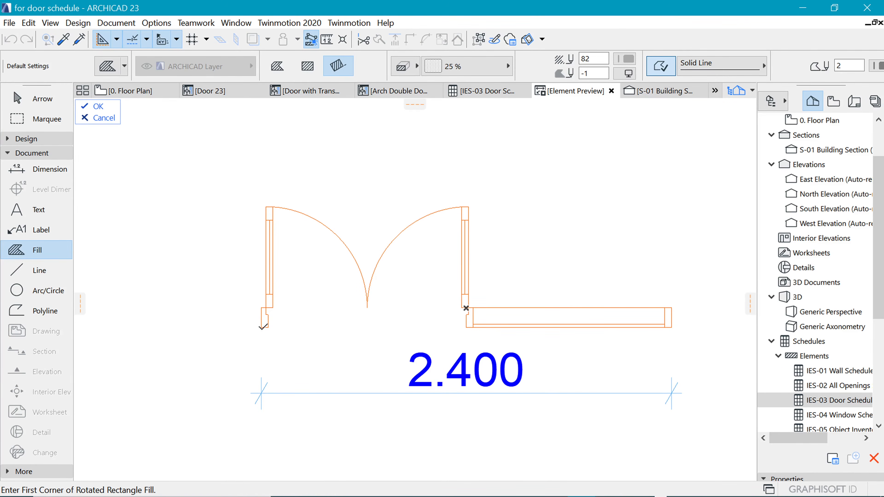
pyautogui.click(261, 327)
pyautogui.hotkey('shift', 'Tab')
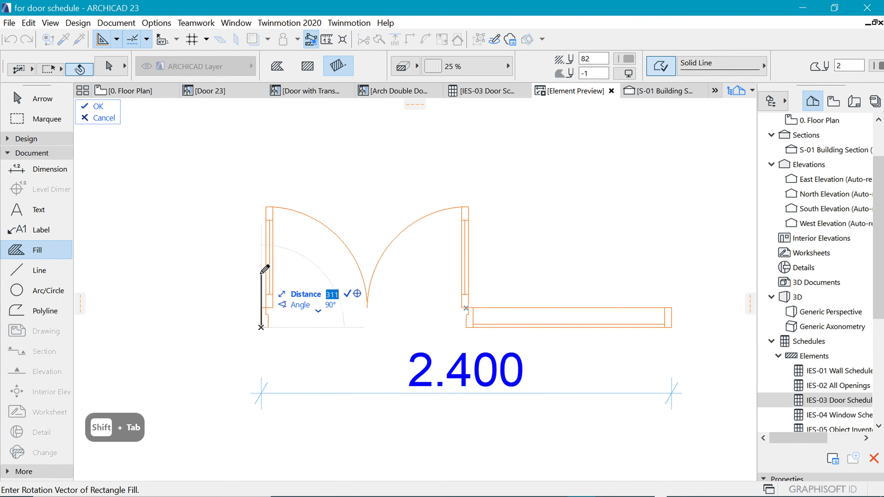
pyautogui.write('200')
pyautogui.press('Return')
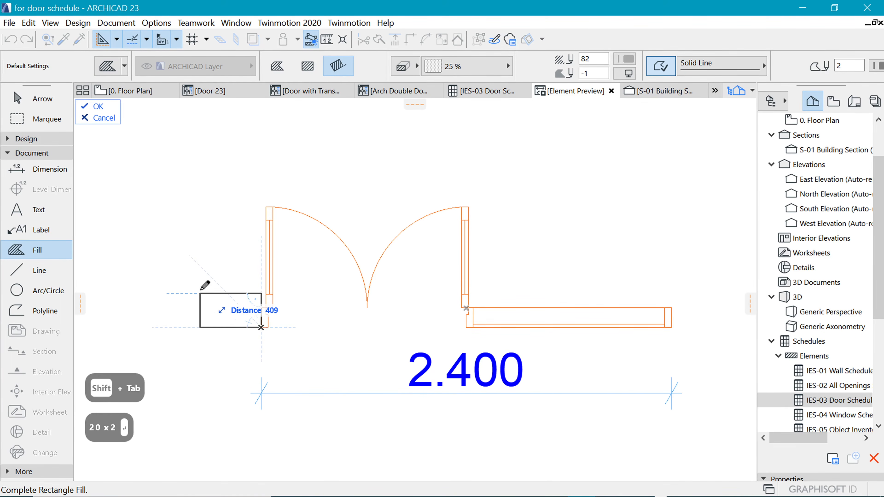
pyautogui.click(200, 294)
# - Change the rectangle's fill pattern to Common Brick and turn off its contour
pyautogui.click(226, 309)
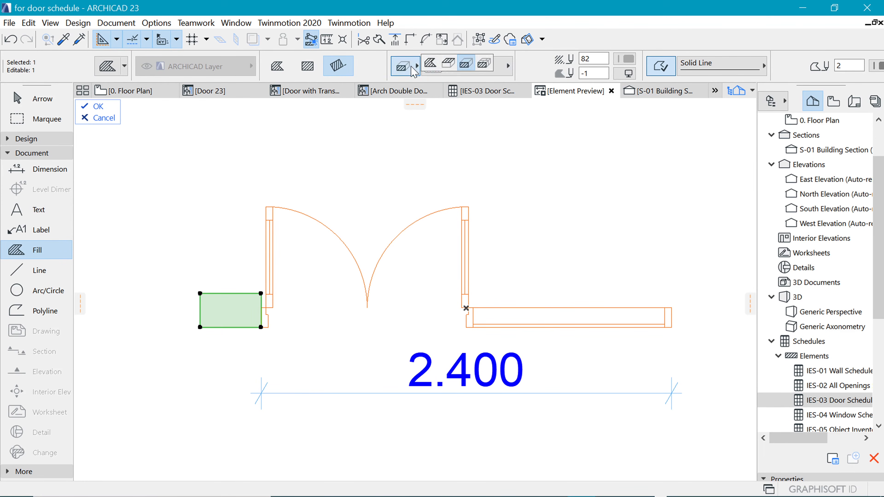
pyautogui.click(451, 67)
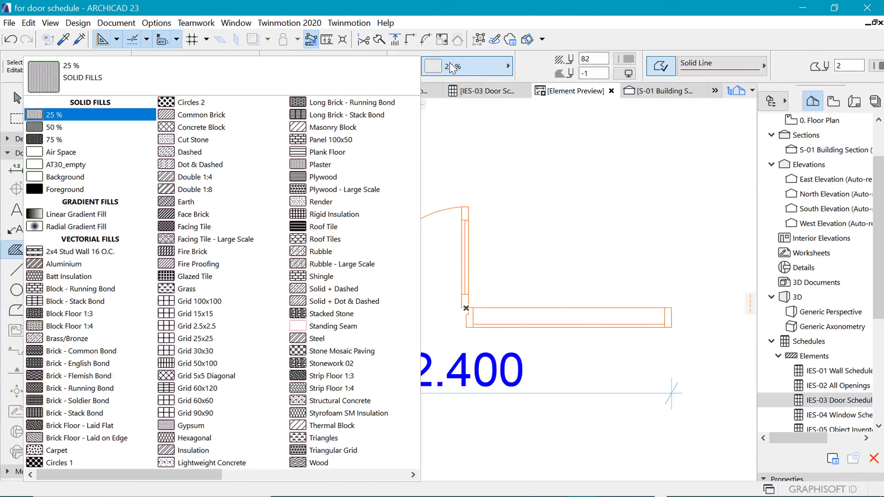
pyautogui.click(189, 115)
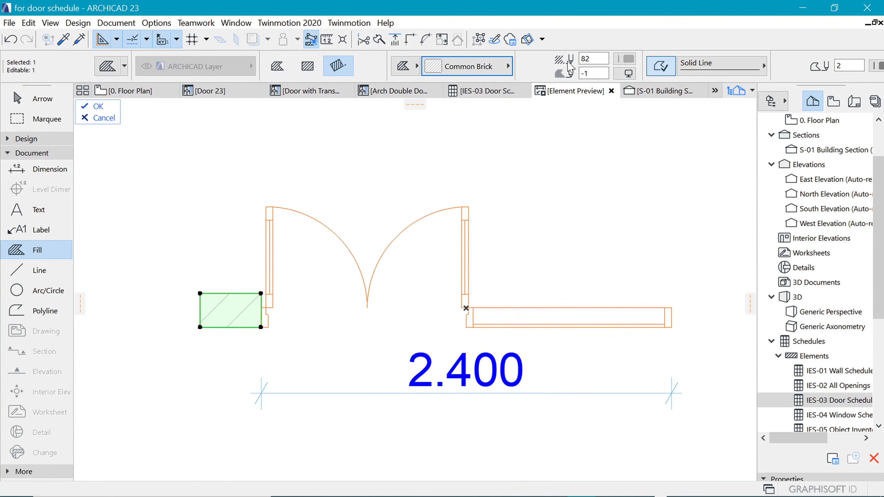
pyautogui.click(665, 67)
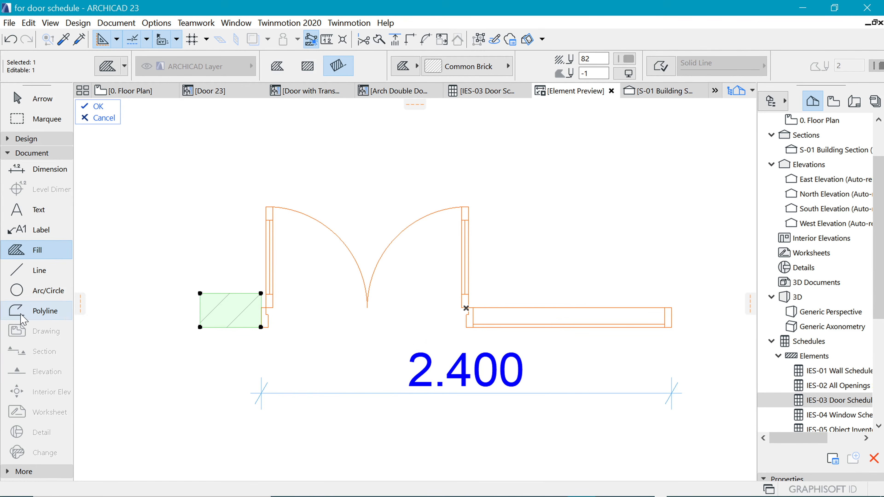
# - Draw a polyline along the fill's upper, door-side and lower edges, leaving the outer end open
pyautogui.click(10, 310)
pyautogui.press('Escape')
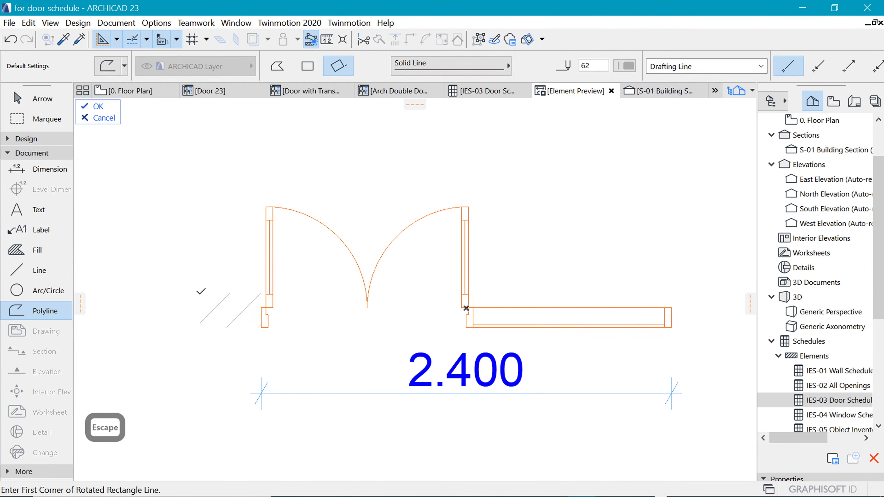
pyautogui.click(200, 294)
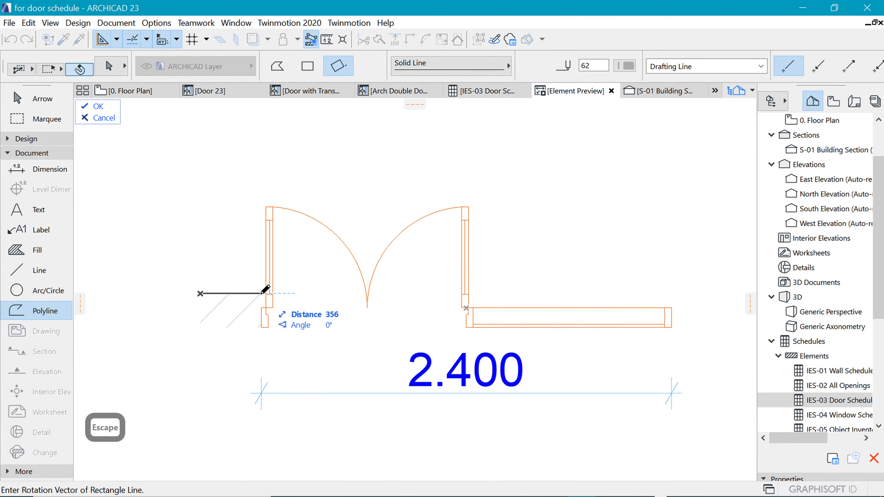
pyautogui.click(262, 294)
pyautogui.click(261, 328)
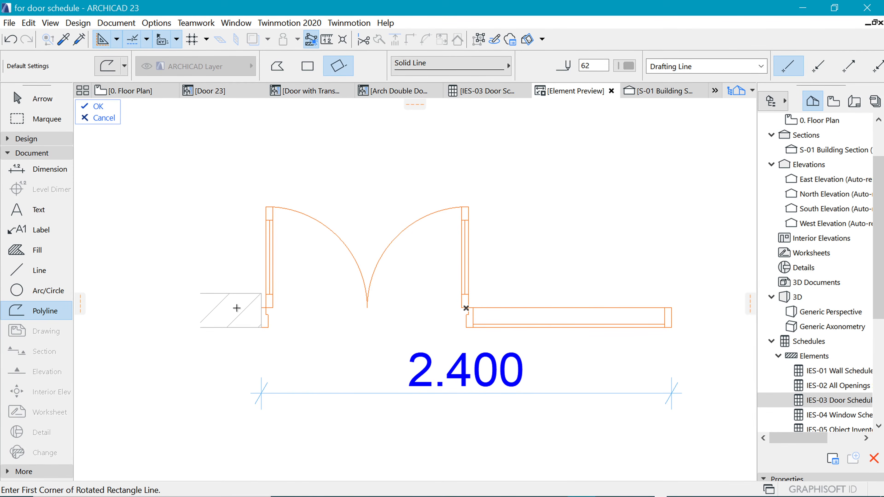
# - Set the pen of the polyline around the fill to black pen 27
pyautogui.keyDown('shift'); pyautogui.click(244, 296); pyautogui.keyUp('shift')
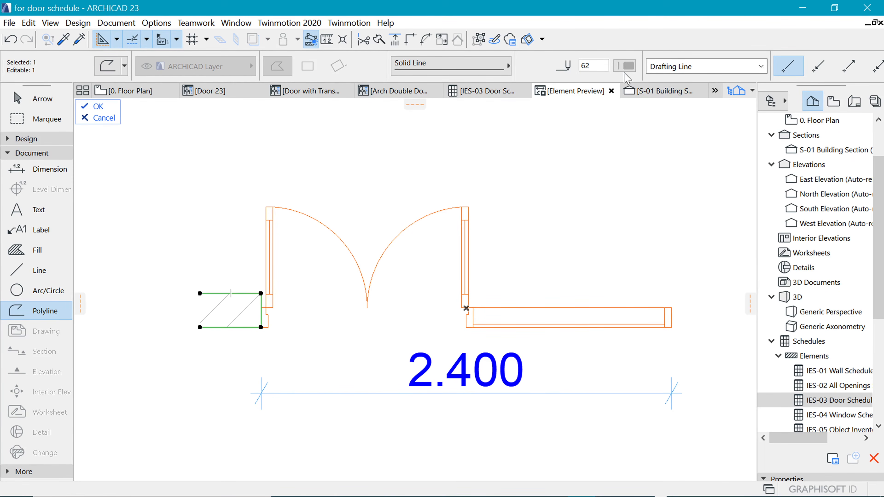
pyautogui.click(629, 66)
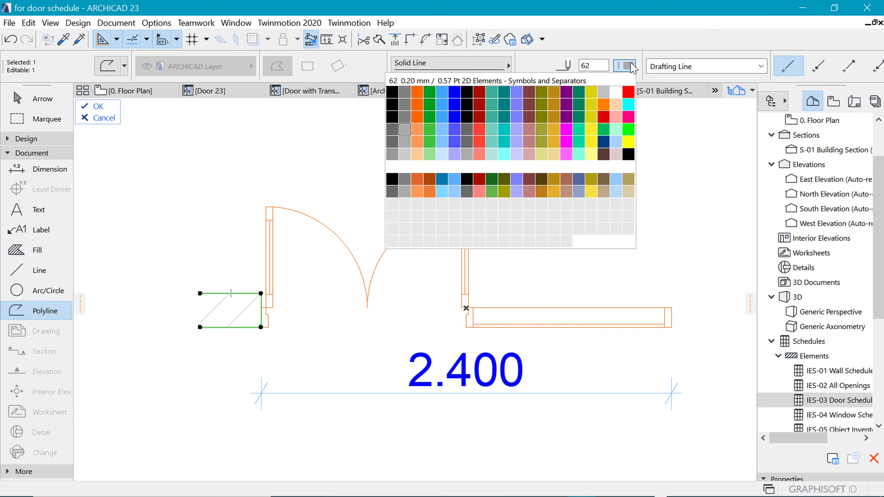
pyautogui.click(467, 107)
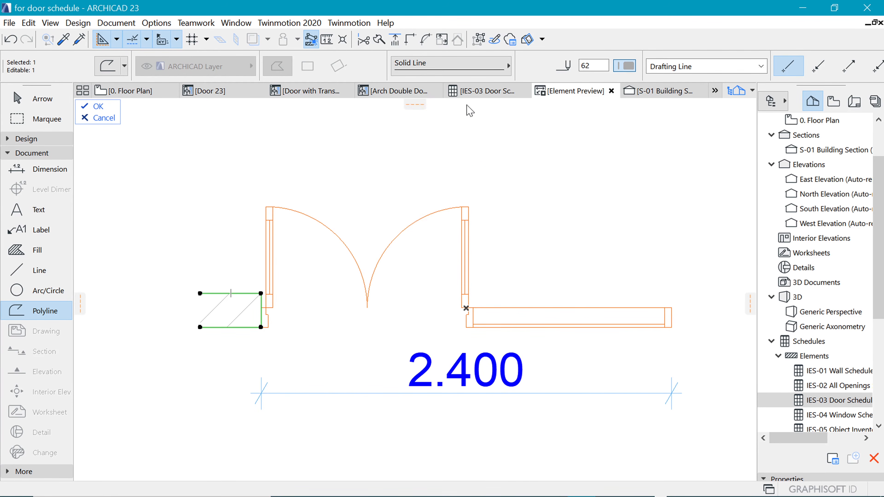
# - Mirror a copy of the hatched wall segment about the vertical centre axis of the double door
pyautogui.click(228, 318)
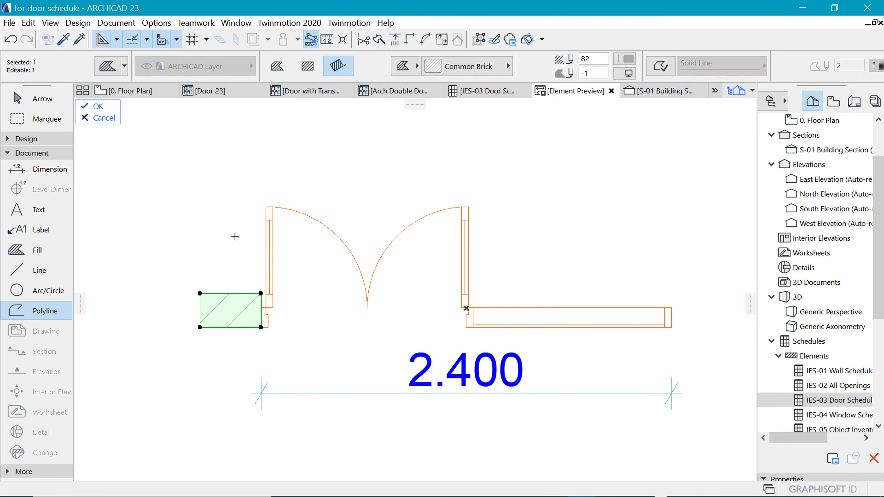
pyautogui.hotkey('ctrl', 'shift', 'm')
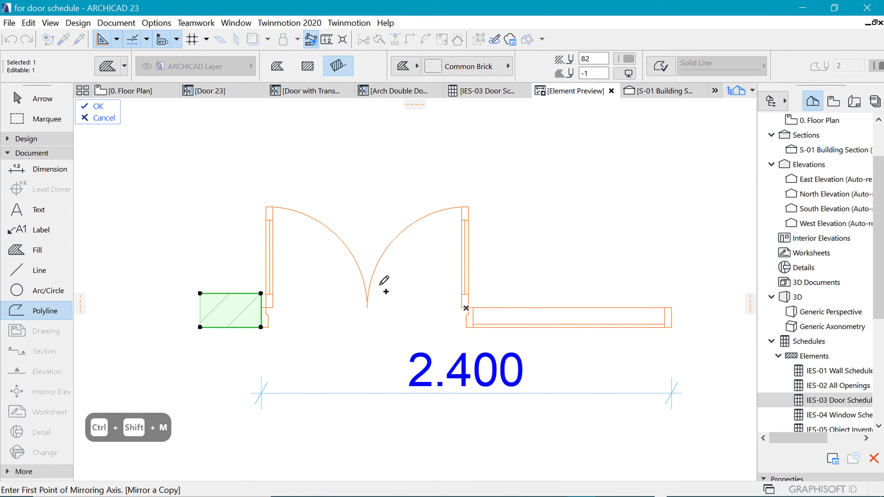
pyautogui.click(366, 309)
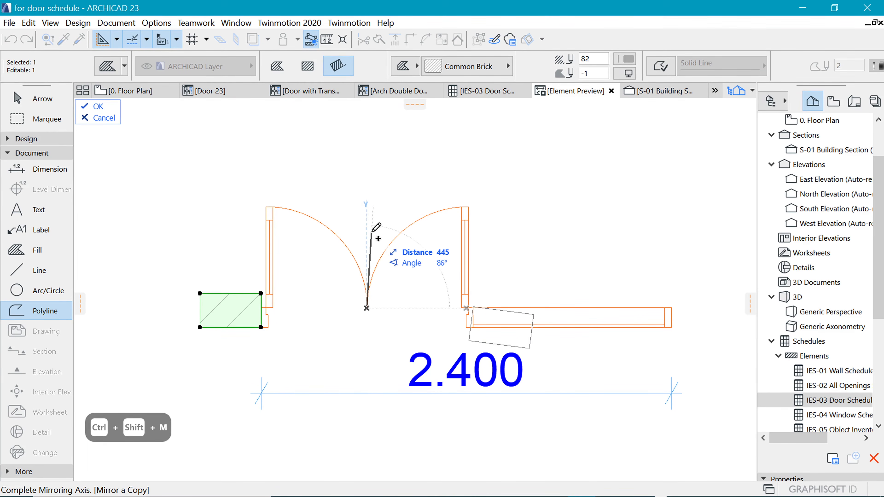
pyautogui.click(366, 229)
# - Move the mirrored wall segment so it abuts the outer end of the sidelight, and deselect it
pyautogui.hotkey('ctrl', 'd')
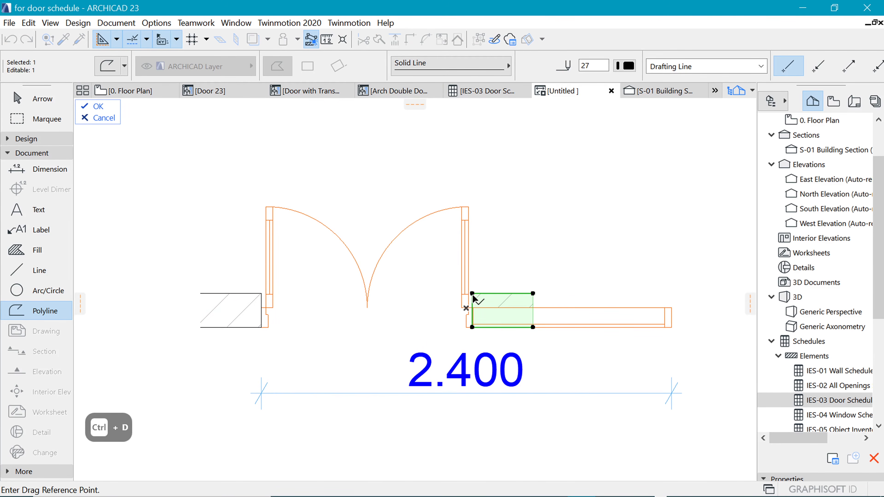
pyautogui.click(472, 293)
pyautogui.click(671, 313)
pyautogui.scroll(-3, 282, 306)
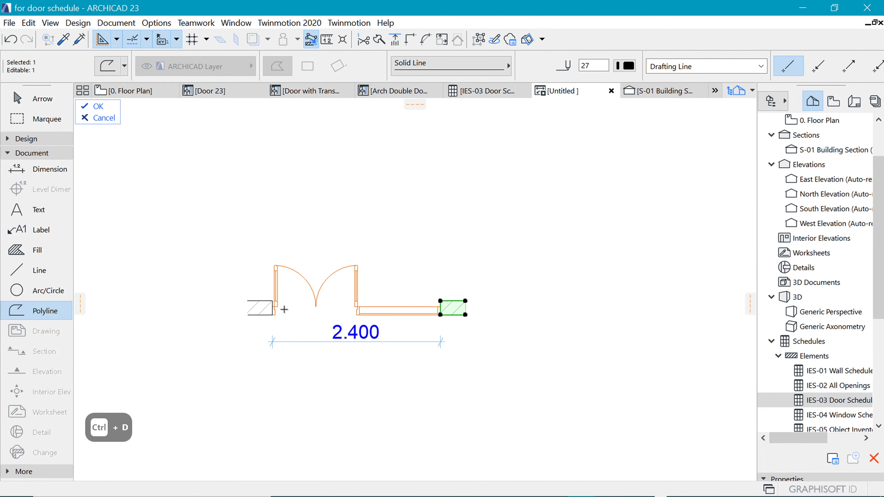
pyautogui.scroll(2, 479, 307)
pyautogui.click(488, 305)
pyautogui.press('Escape')
pyautogui.scroll(-2, 484, 279)
pyautogui.press('Escape')
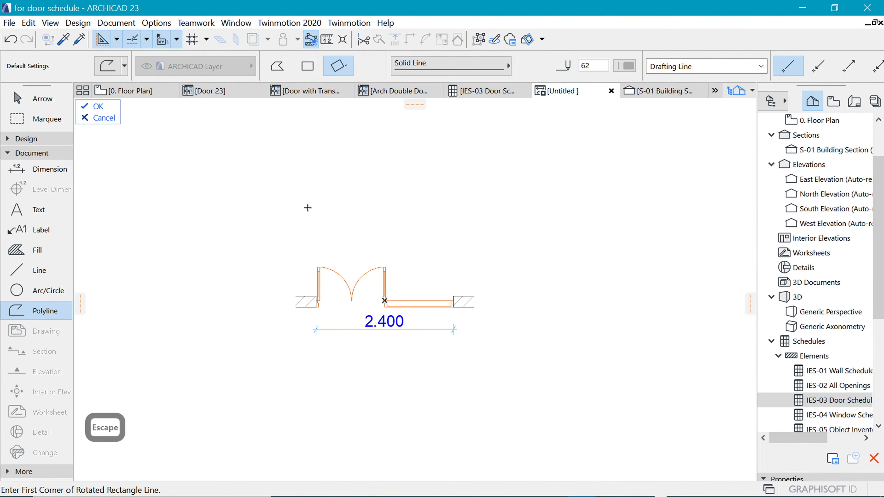
# - Accept the D 01 symbol annotation, reopen it to copy both hatched wall segments, and return to the schedule
pyautogui.click(99, 106)
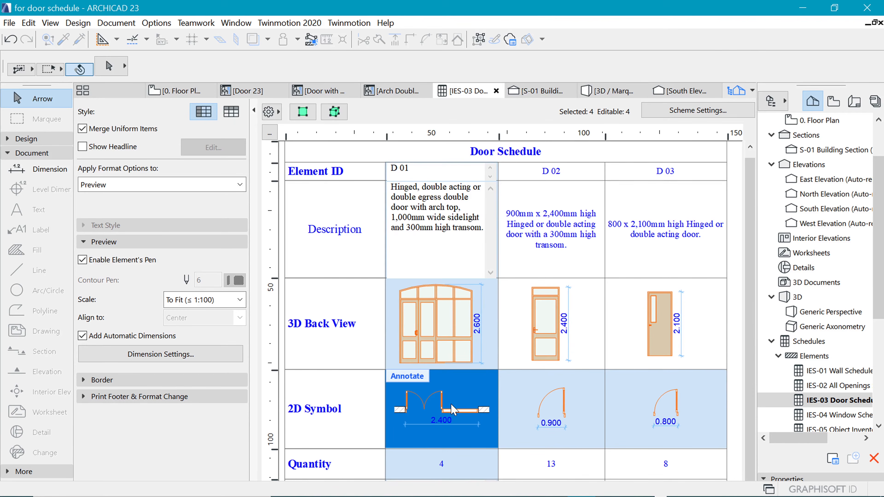
pyautogui.doubleClick(414, 382)
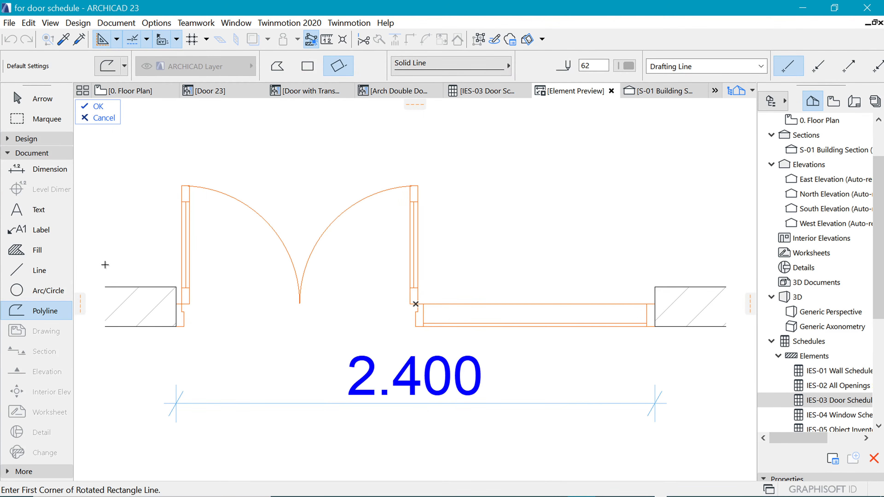
pyautogui.press('Escape')
pyautogui.moveTo(103, 244); pyautogui.dragTo(178, 330)
pyautogui.keyDown('shift'); pyautogui.moveTo(712, 355); pyautogui.dragTo(691, 285); pyautogui.keyUp('shift')
pyautogui.hotkey('ctrl', 'c')
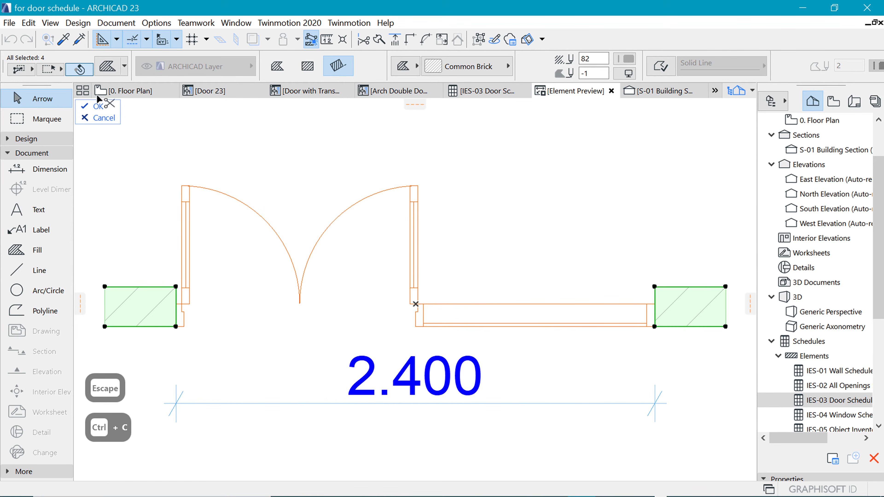
pyautogui.click(93, 107)
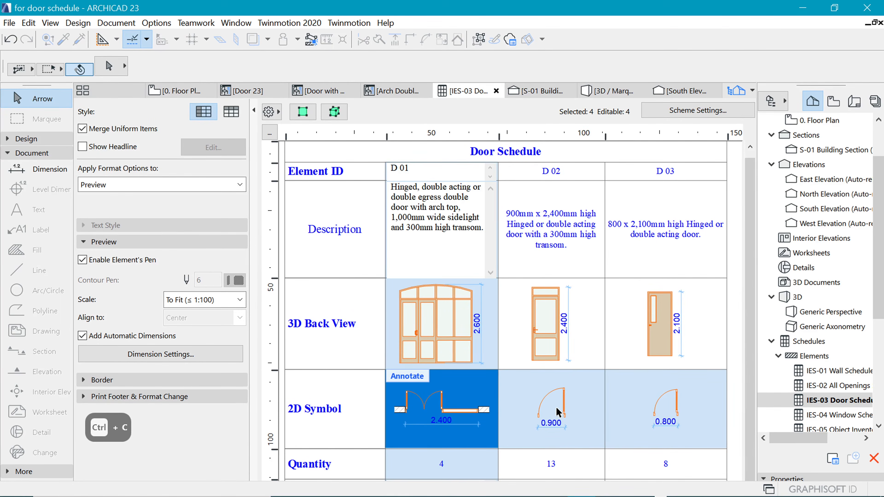
# - Open the D 02 2D symbol for annotation, paste the wall segments at the current view's centre, and select the hinge-side segment
pyautogui.click(558, 412)
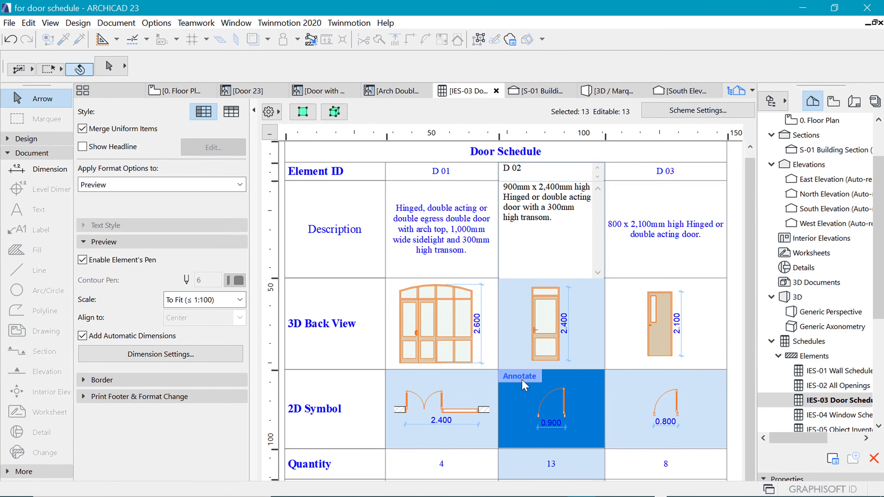
pyautogui.click(522, 376)
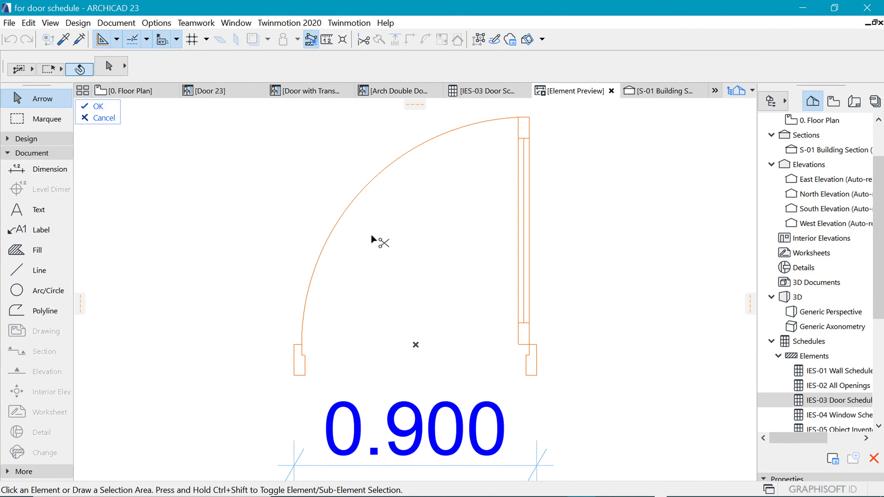
pyautogui.hotkey('ctrl', 'v')
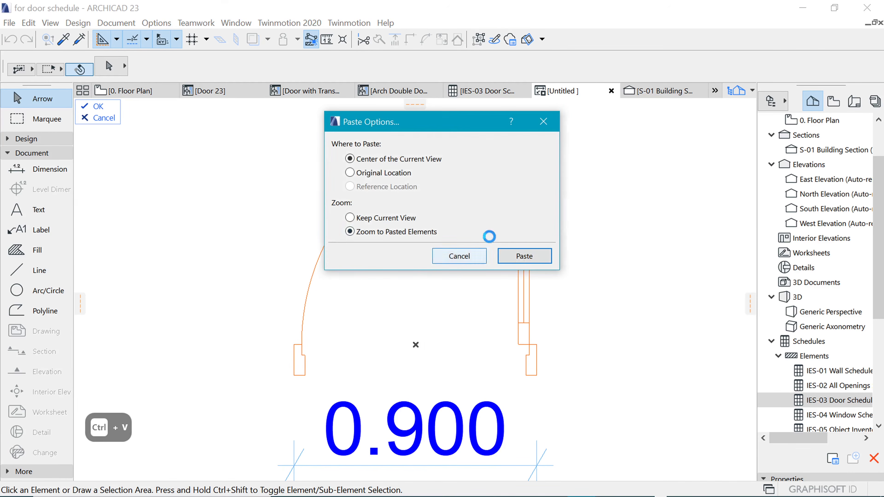
pyautogui.click(524, 254)
pyautogui.click(522, 329)
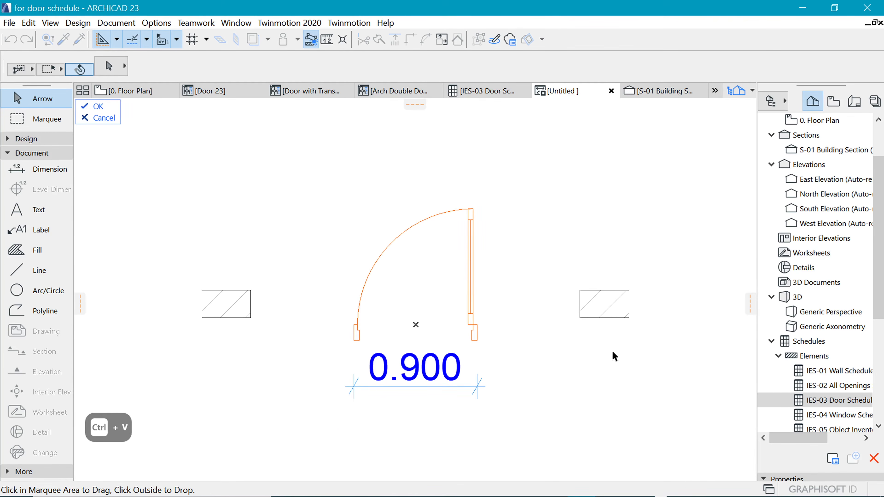
pyautogui.click(581, 291)
pyautogui.hotkey('ctrl', 'd')
pyautogui.click(580, 291)
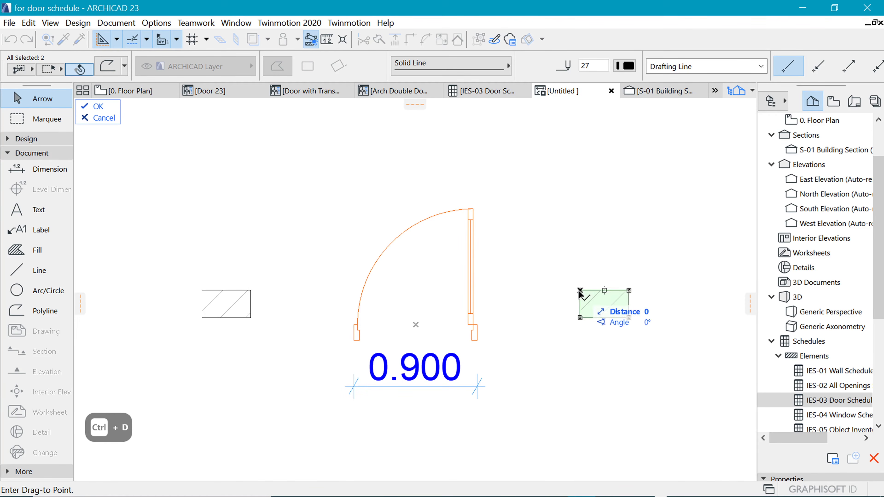
pyautogui.press('Escape')
pyautogui.hotkey('ctrl', 'd')
pyautogui.click(580, 313)
pyautogui.press('Escape')
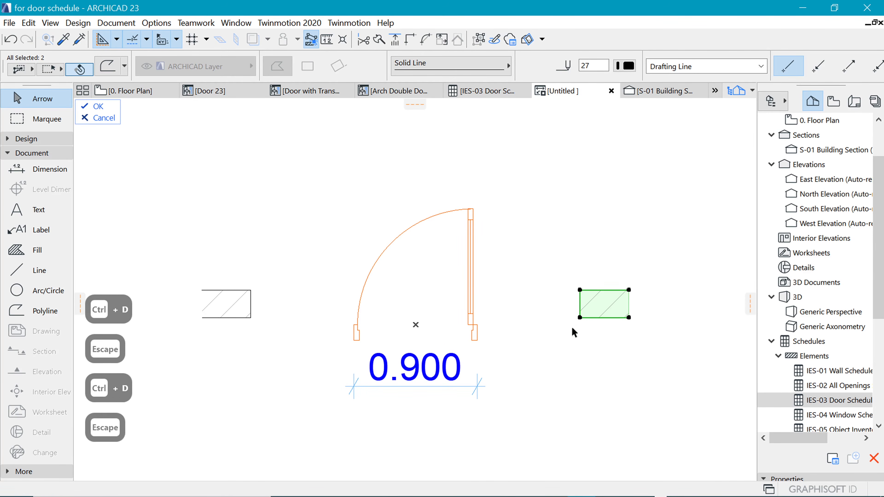
# - Move the selected wall segment so its lower inner corner meets the outer lower corner of the D 02 hinge-side jamb
pyautogui.hotkey('ctrl', 'd')
pyautogui.click(580, 317)
pyautogui.click(477, 341)
# - Move the remaining wall segment so its lower inner corner meets the outer lower corner of the D 02 latch-side jamb
pyautogui.moveTo(265, 356); pyautogui.dragTo(207, 268)
pyautogui.hotkey('ctrl', 'd')
pyautogui.click(250, 317)
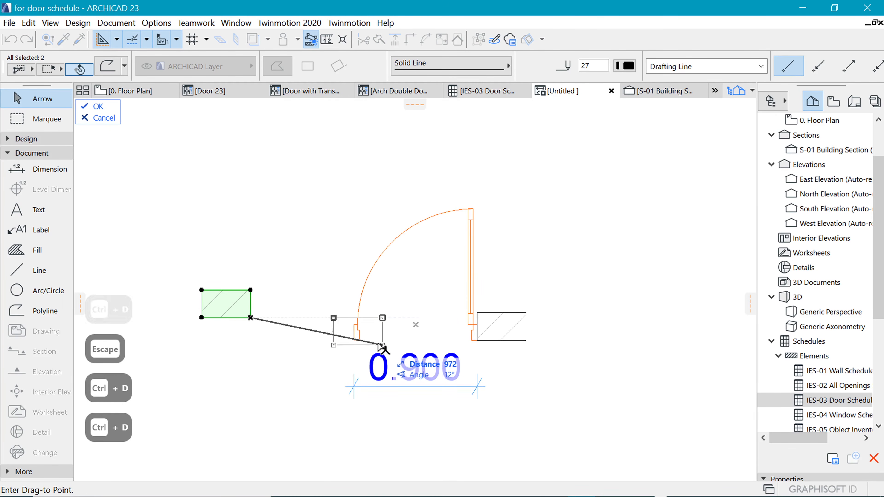
pyautogui.click(354, 341)
# - Copy both placed wall segments and accept the D 02 symbol annotation
pyautogui.keyDown('shift'); pyautogui.moveTo(487, 292); pyautogui.dragTo(560, 361); pyautogui.keyUp('shift')
pyautogui.hotkey('ctrl', 'c')
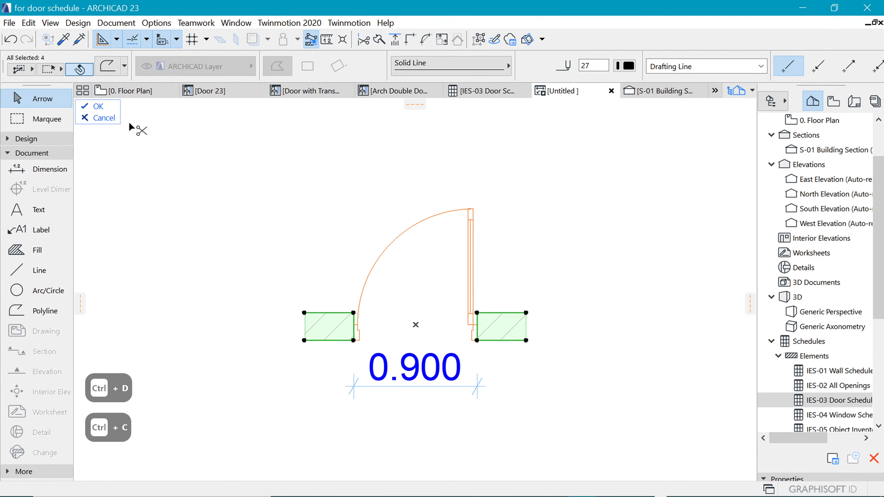
pyautogui.click(95, 106)
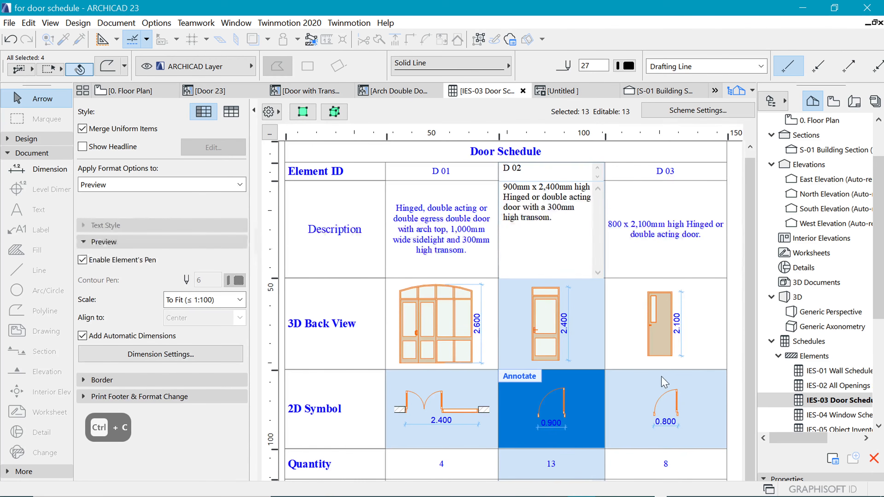
# - Open the D 03 2D symbol for annotation and paste the copied wall segments
pyautogui.click(670, 411)
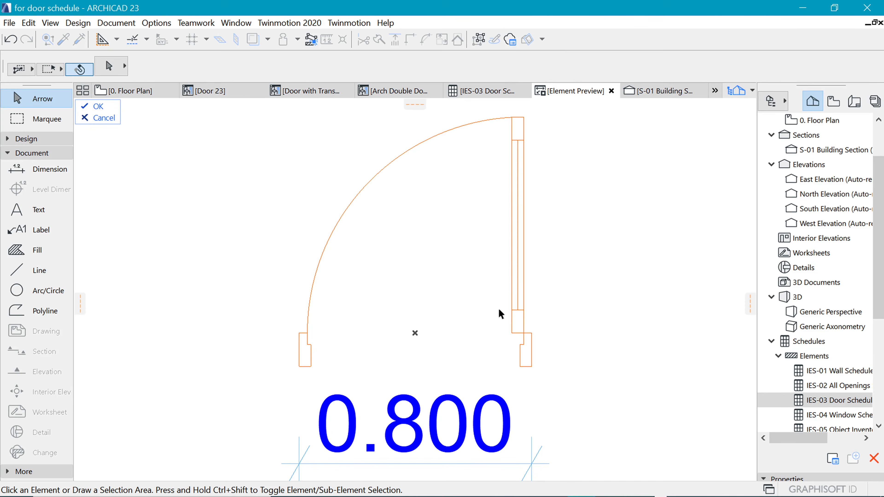
pyautogui.click(579, 314)
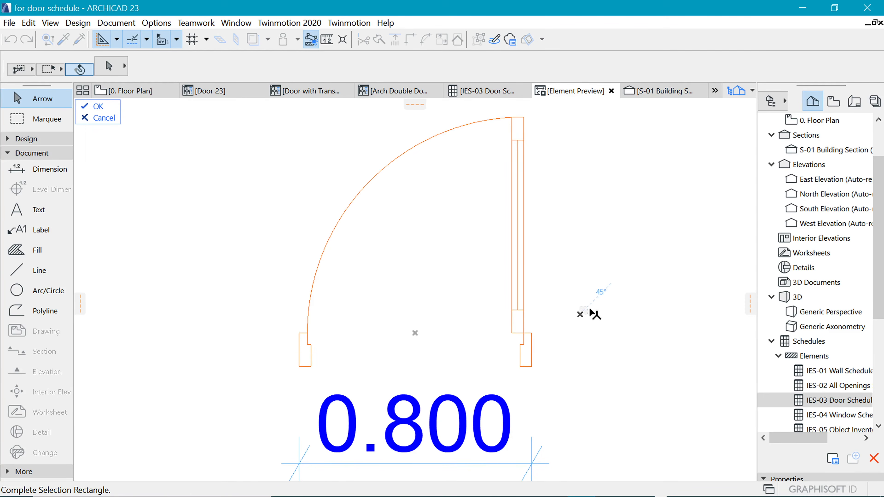
pyautogui.press('Escape')
pyautogui.hotkey('ctrl', 'v')
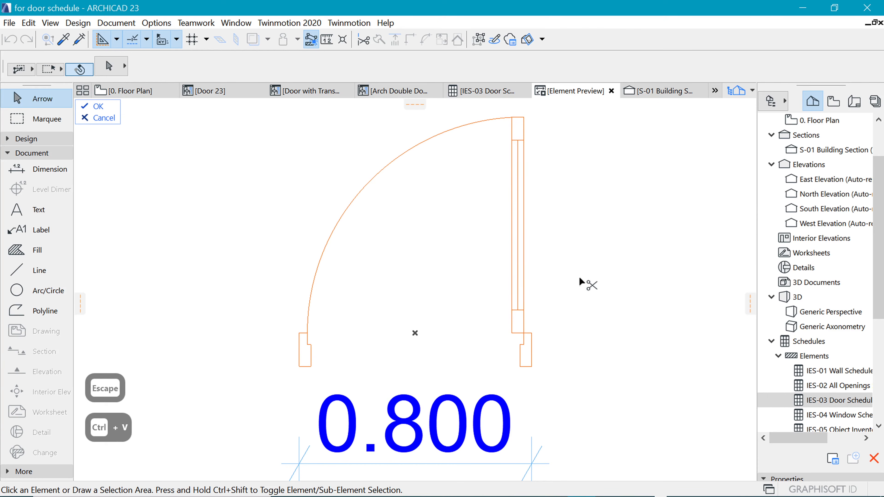
pyautogui.click(630, 407)
# - Move the hinge-side wall segment so its lower inner corner meets the outer lower corner of the D 03 jamb
pyautogui.click(547, 279)
pyautogui.click(667, 387)
pyautogui.hotkey('ctrl', 'd')
pyautogui.click(546, 366)
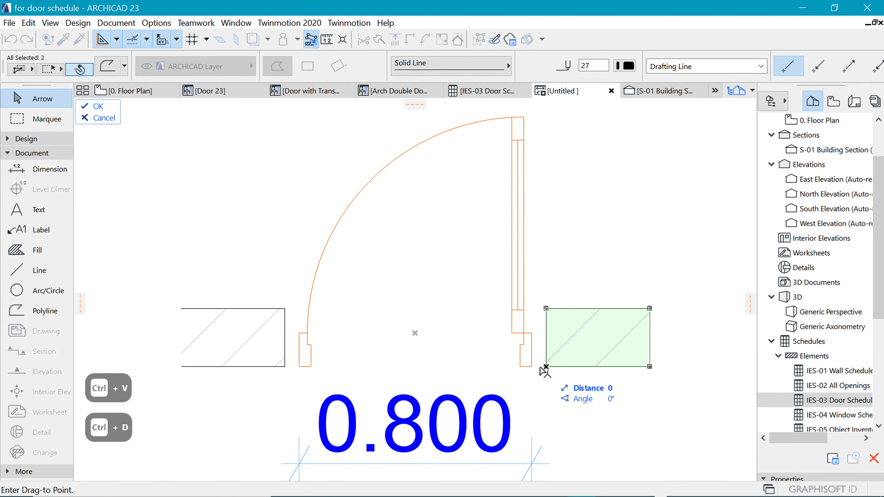
pyautogui.click(531, 367)
# - Move the latch-side wall segment 50 mm inward so it abuts the other D 03 jamb, and deselect it
pyautogui.click(199, 296)
pyautogui.click(277, 397)
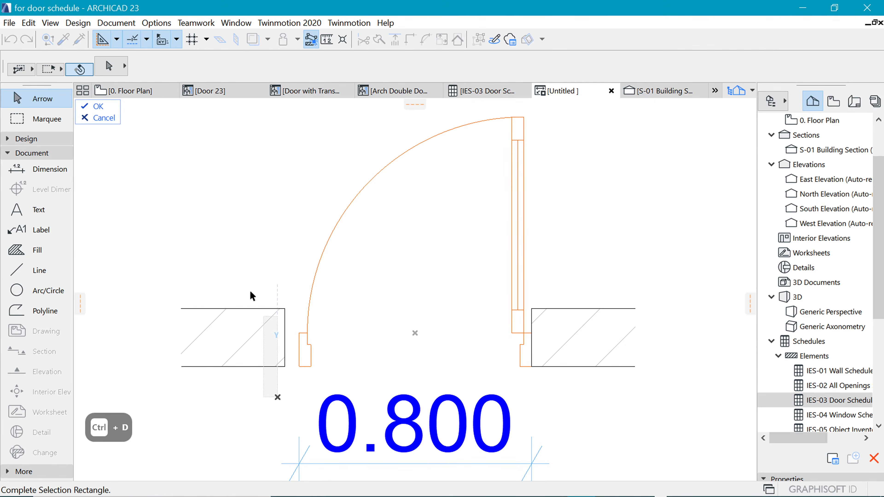
pyautogui.click(230, 268)
pyautogui.hotkey('ctrl', 'd')
pyautogui.click(285, 366)
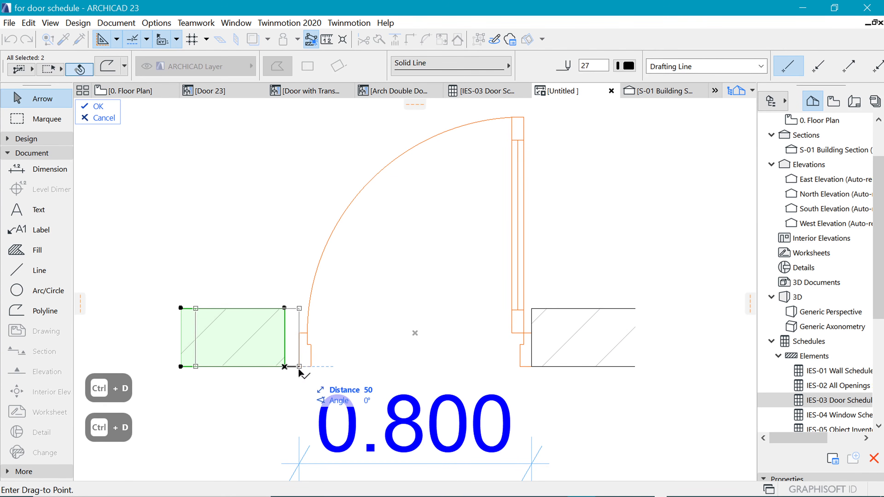
pyautogui.click(299, 366)
pyautogui.click(660, 360)
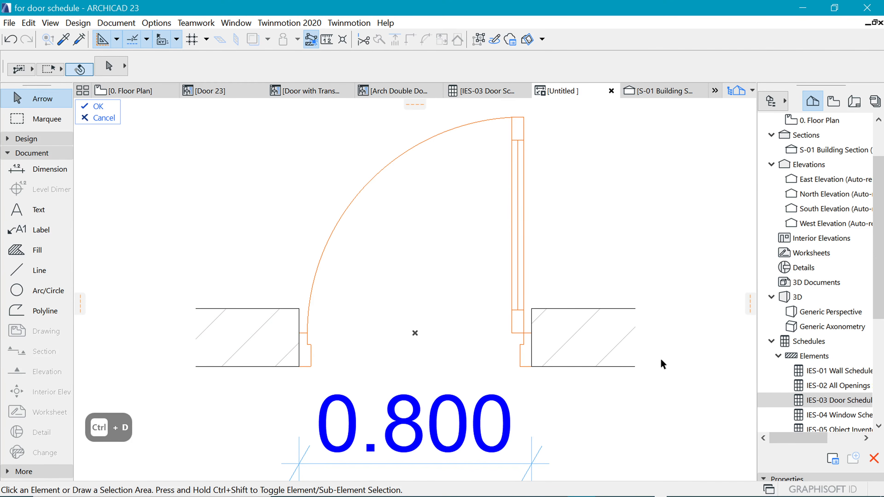
# - Shift both wall segments down so their upper edges align with the tops of the D 03 jambs, and accept the annotation
pyautogui.moveTo(570, 296); pyautogui.dragTo(665, 389)
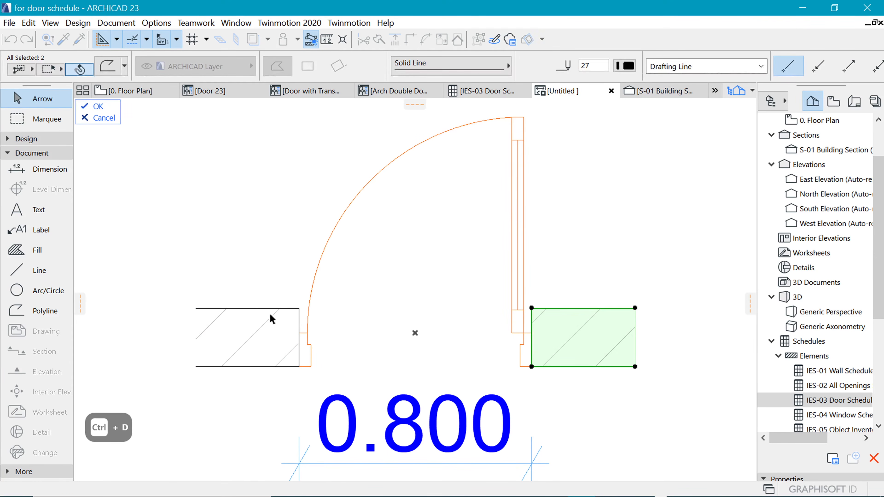
pyautogui.keyDown('shift'); pyautogui.moveTo(239, 288); pyautogui.dragTo(308, 372); pyautogui.keyUp('shift')
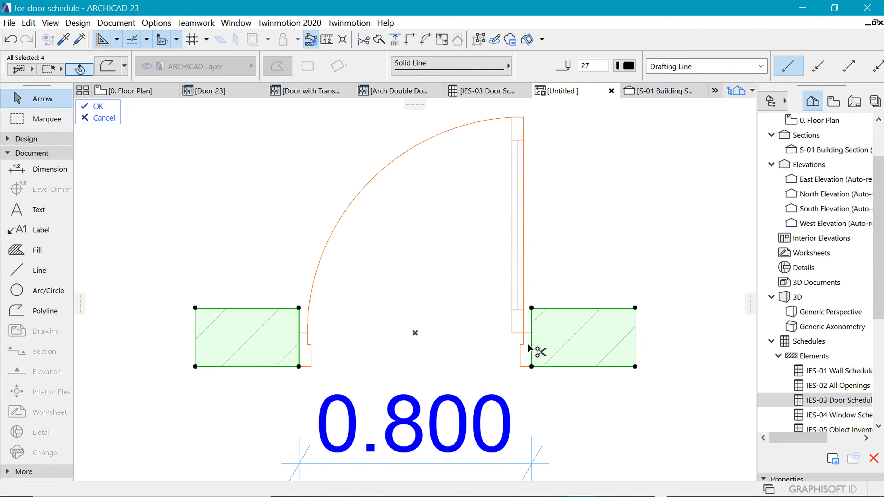
pyautogui.hotkey('ctrl', 'd')
pyautogui.click(530, 308)
pyautogui.click(532, 333)
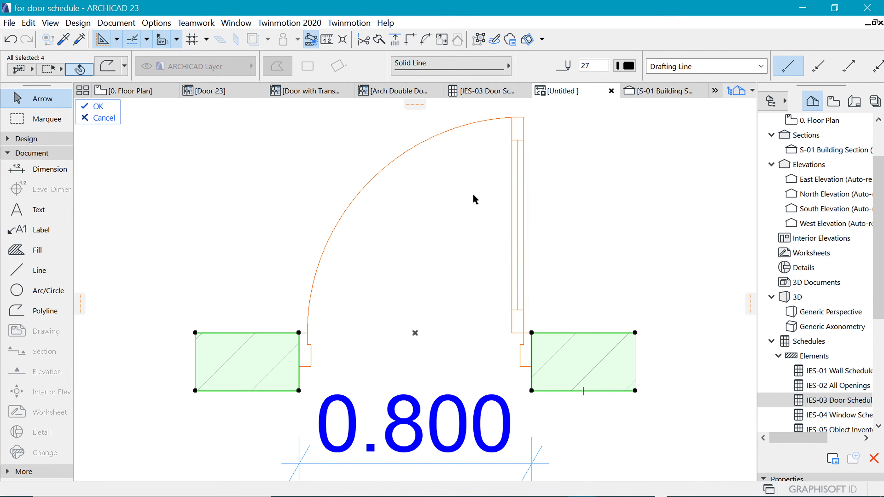
pyautogui.click(98, 106)
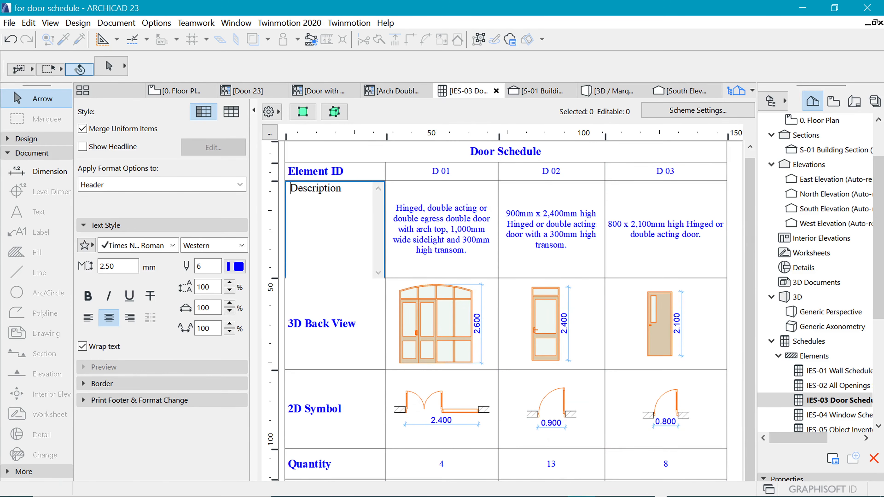
# - Left-align the Description header and make it bold
pyautogui.click(86, 320)
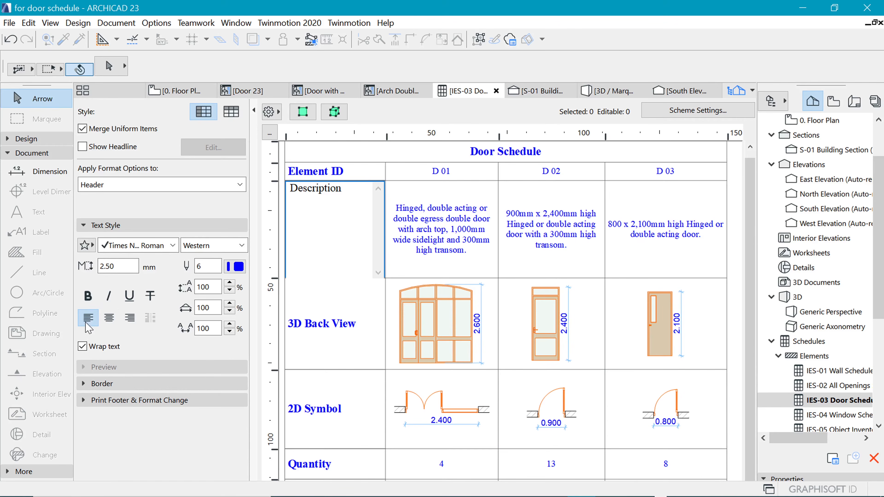
pyautogui.click(85, 300)
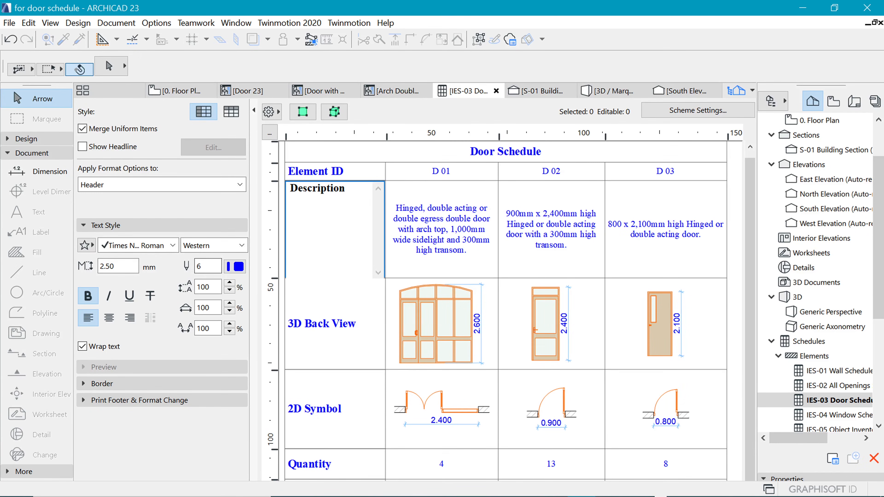
# - Save the door schedule as a view, with its ID and name taken By Project Map
pyautogui.rightClick(478, 90)
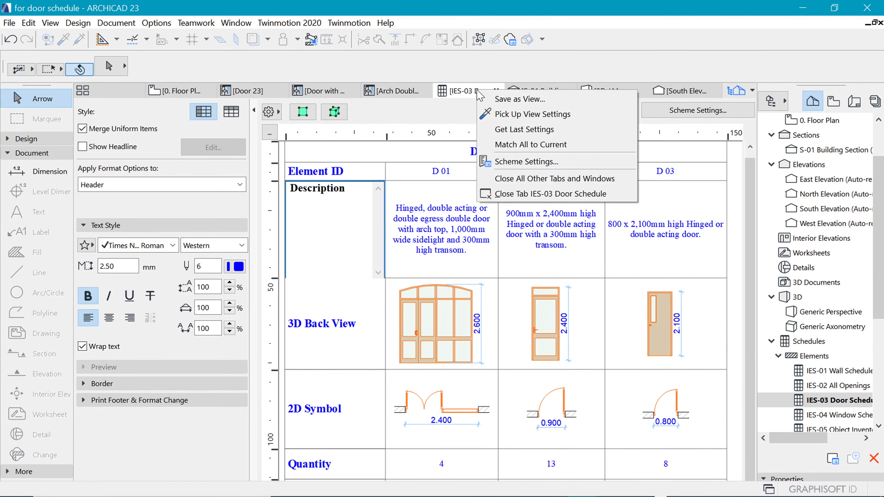
pyautogui.click(524, 99)
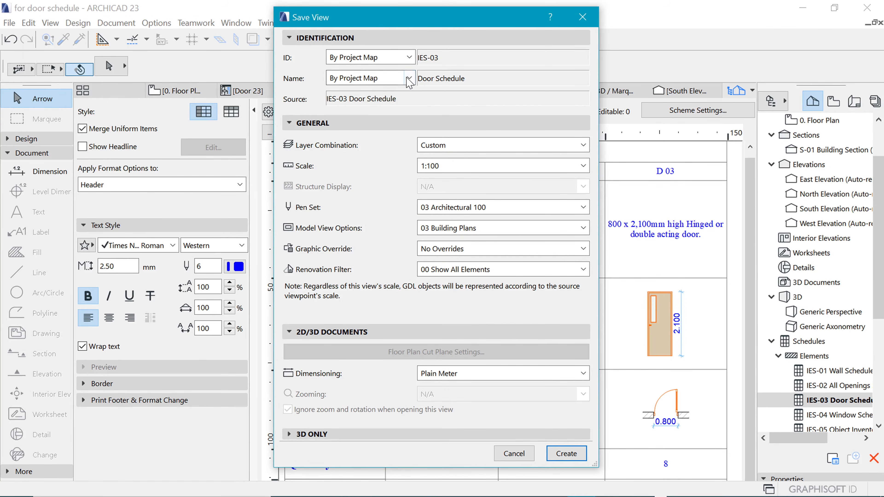
pyautogui.click(406, 77)
pyautogui.click(461, 88)
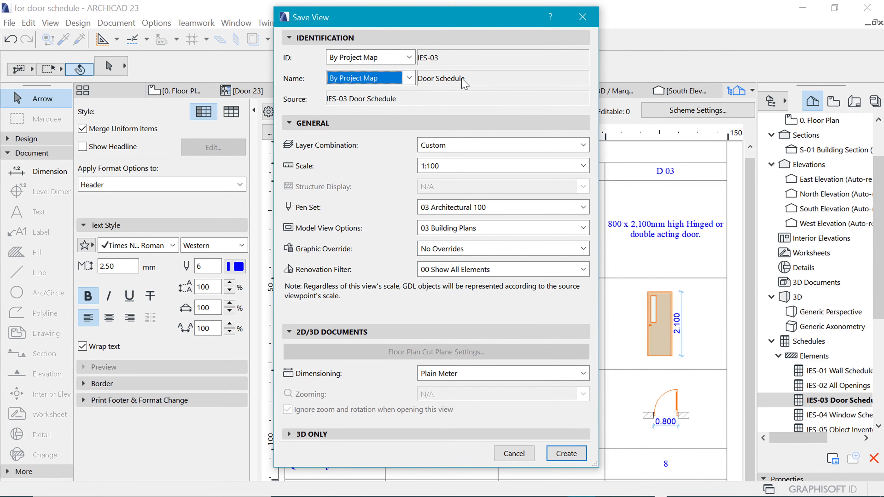
pyautogui.click(567, 454)
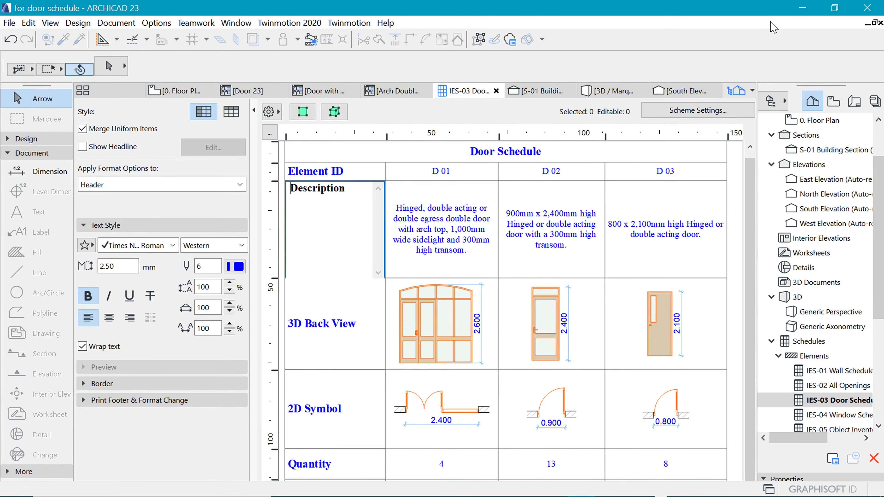
# - Show the Layout Book and collapse the A.01 Floor Plans and A.02 Elevations subsets
pyautogui.click(855, 104)
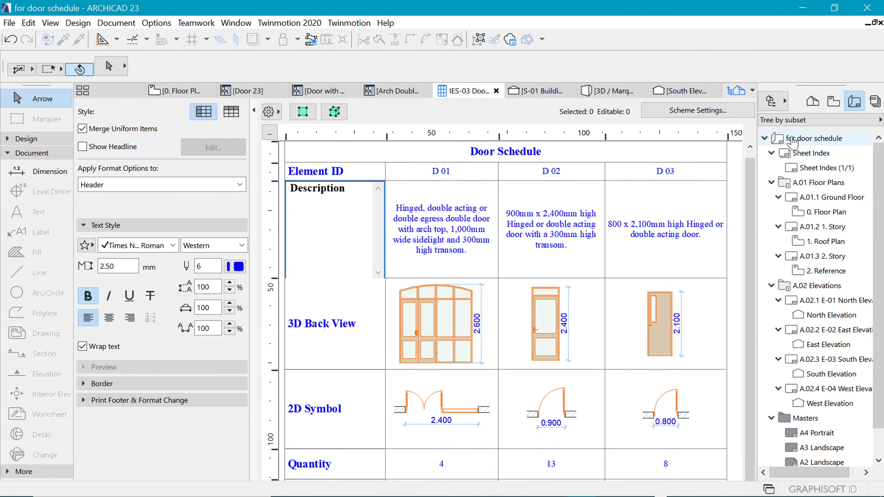
pyautogui.click(766, 139)
pyautogui.click(766, 139)
pyautogui.click(772, 183)
pyautogui.click(772, 197)
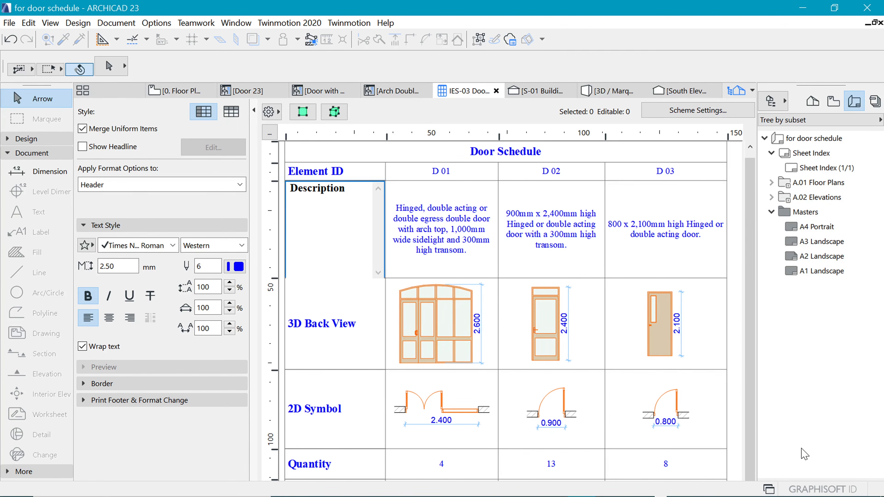
# - Create a new layout named Schedules in the A.02 Elevations subset, using the A3 Landscape master layout
pyautogui.rightClick(811, 197)
pyautogui.click(811, 206)
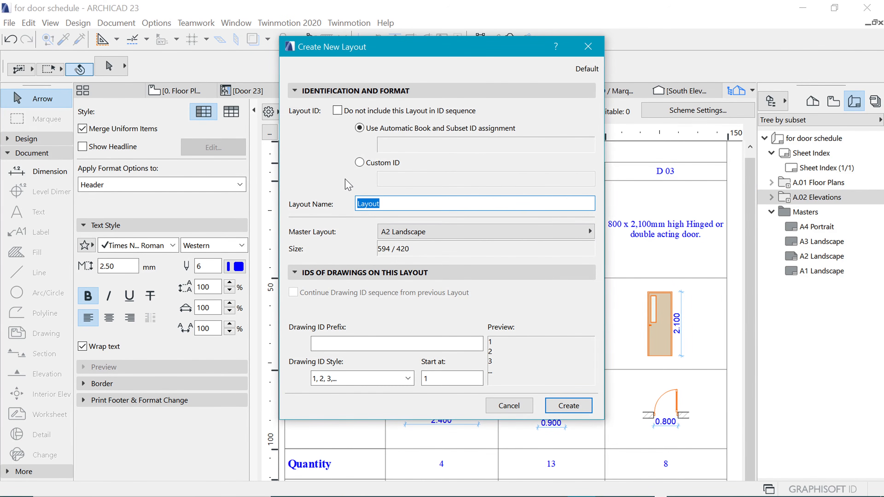
pyautogui.write('Schedules')
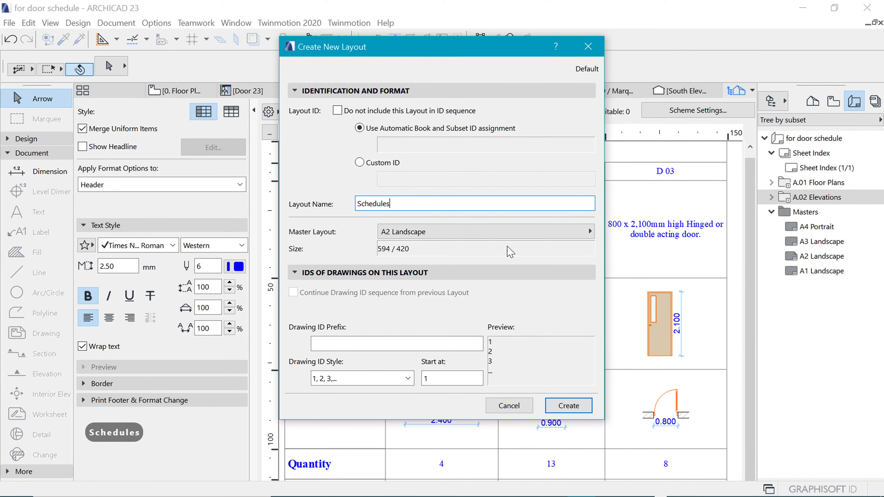
pyautogui.click(590, 232)
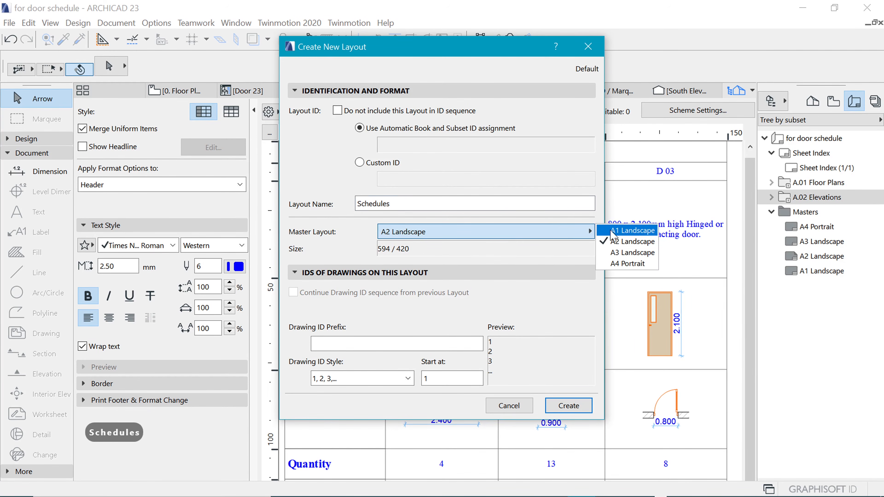
pyautogui.click(628, 257)
pyautogui.click(571, 405)
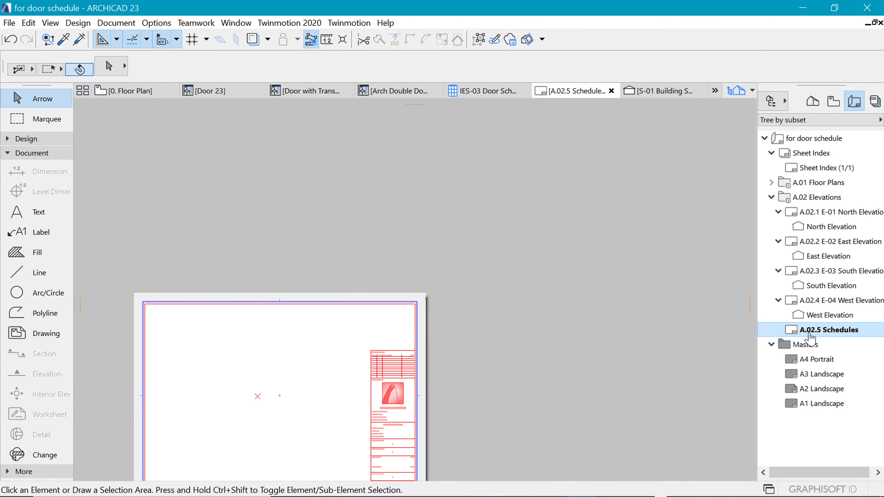
# - Move the Schedules layout out of the A.02 Elevations subset to the layout book's main level, and collapse that subset
pyautogui.moveTo(808, 336); pyautogui.dragTo(775, 341)
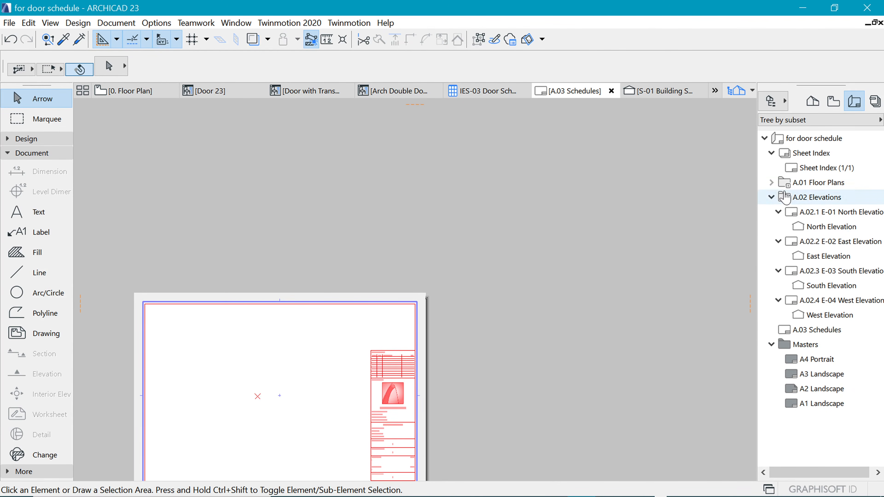
pyautogui.click(772, 198)
pyautogui.click(802, 216)
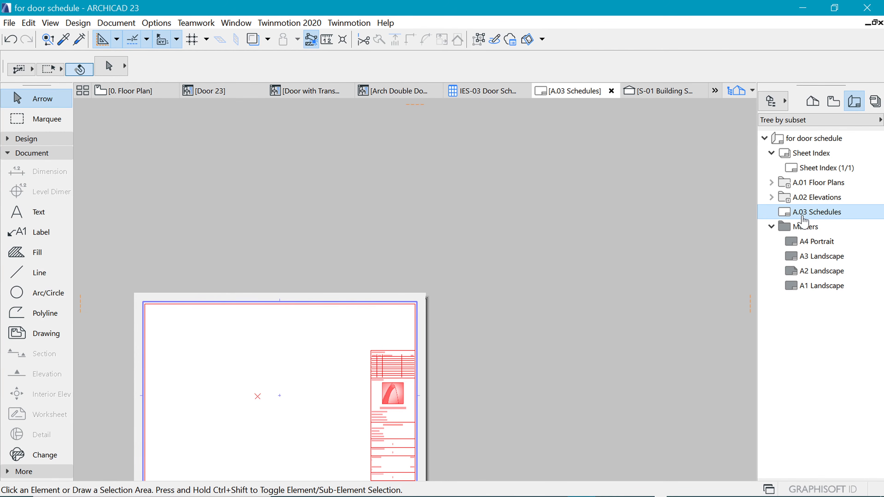
# - Open the A3 Landscape master layout and delete its entire border and title block
pyautogui.scroll(-2, 538, 175)
pyautogui.moveTo(386, 300); pyautogui.dragTo(448, 224, button='middle')
pyautogui.scroll(3, 454, 216)
pyautogui.scroll(1, 453, 308)
pyautogui.scroll(1, 454, 309)
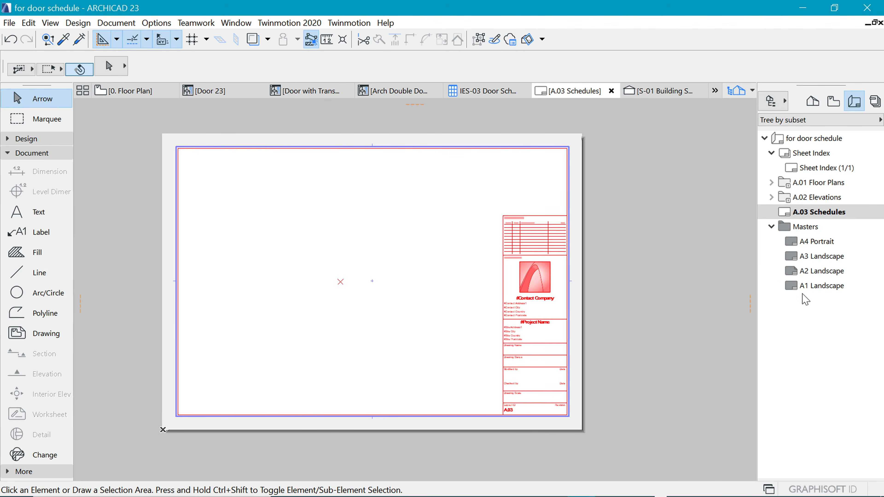
pyautogui.doubleClick(807, 257)
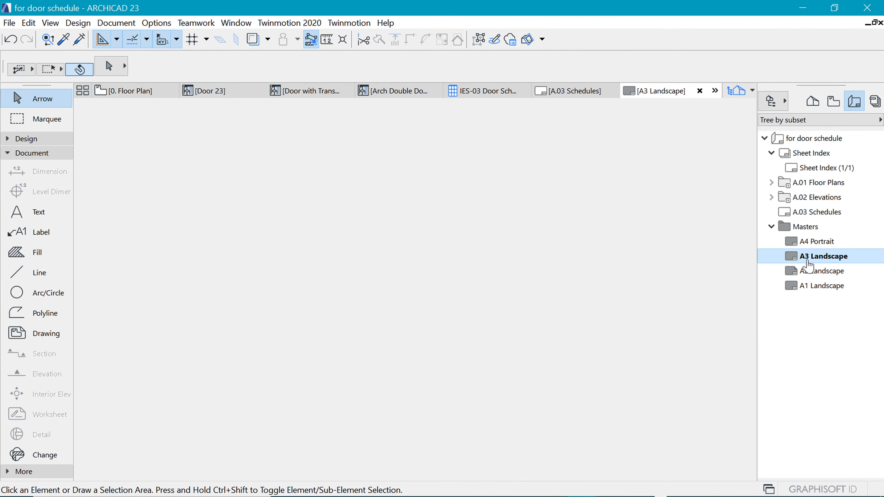
pyautogui.scroll(3, 387, 288)
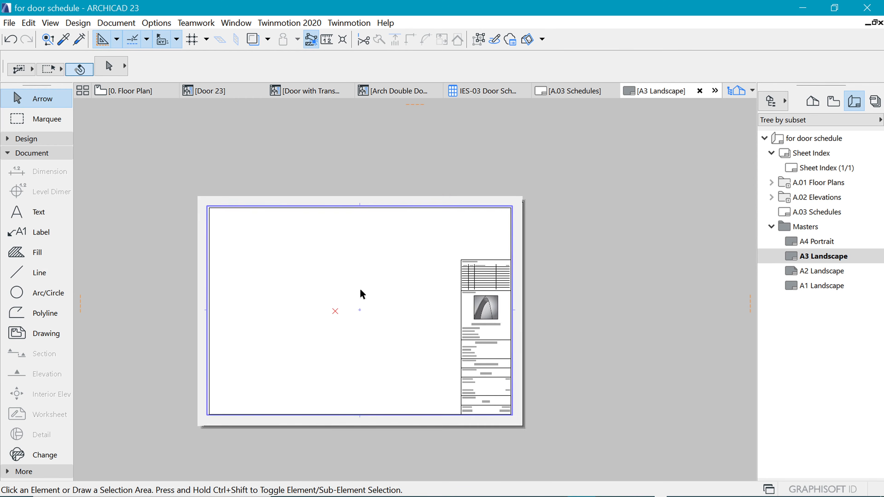
pyautogui.moveTo(539, 449); pyautogui.dragTo(404, 149)
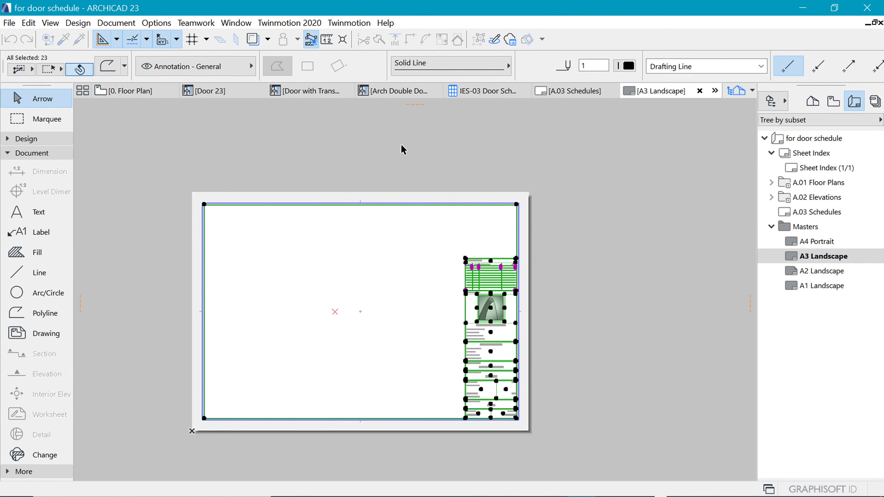
pyautogui.press('Delete')
# - Return to the A.03 Schedules layout and place the saved IES-03 Door Schedule view on the sheet
pyautogui.doubleClick(811, 212)
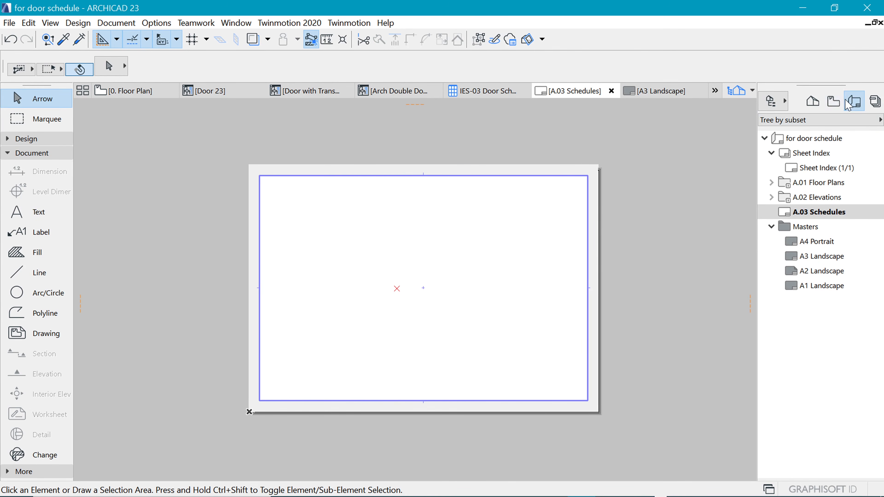
pyautogui.click(834, 105)
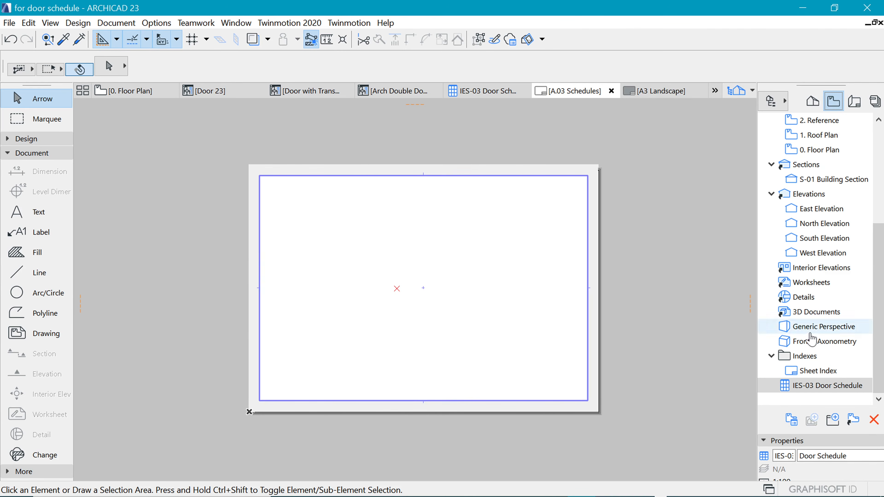
pyautogui.click(812, 385)
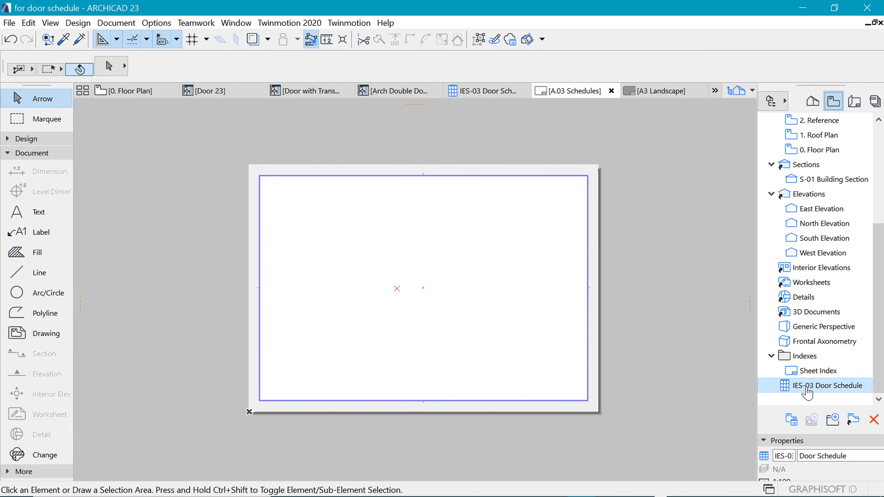
pyautogui.moveTo(807, 390); pyautogui.dragTo(408, 277)
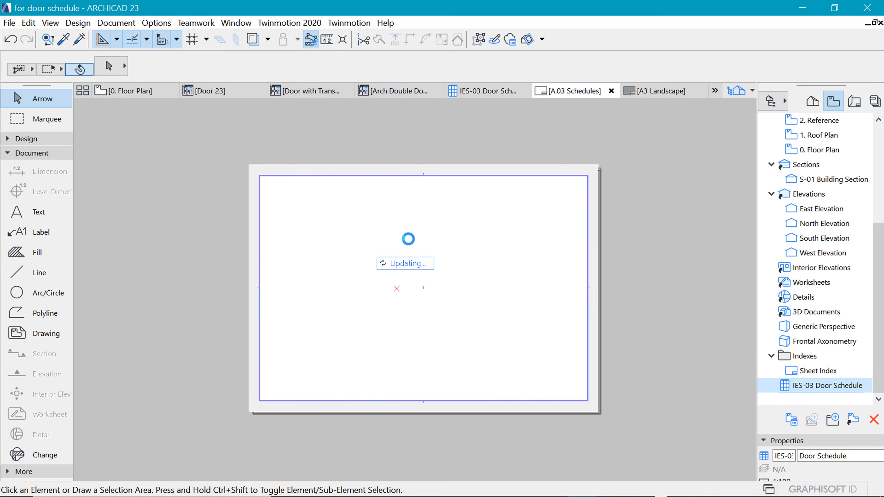
pyautogui.click(443, 232)
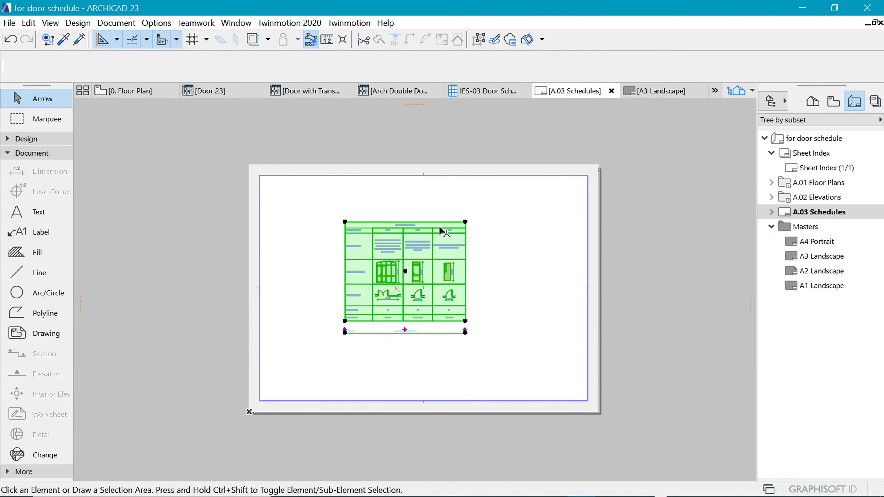
# - Remove the title from the placed door schedule drawing by setting its title type to No Title
pyautogui.scroll(3, 442, 307)
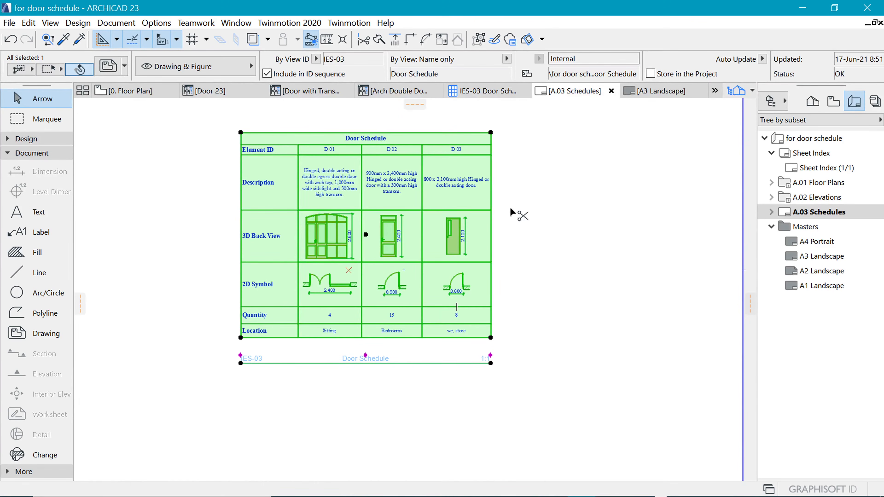
pyautogui.hotkey('ctrl', 't')
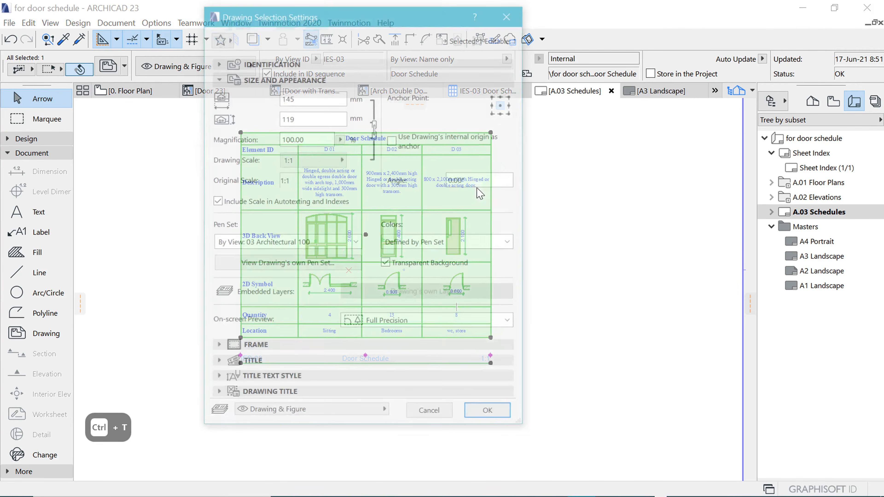
pyautogui.click(265, 379)
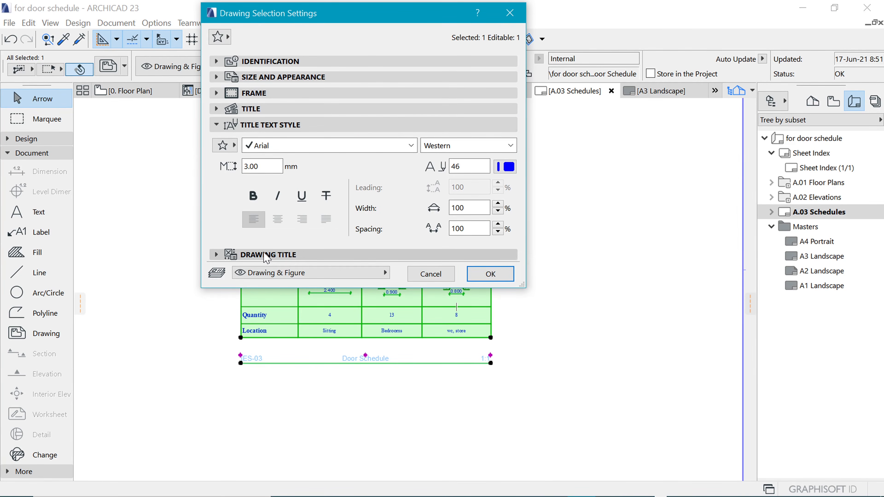
pyautogui.click(262, 254)
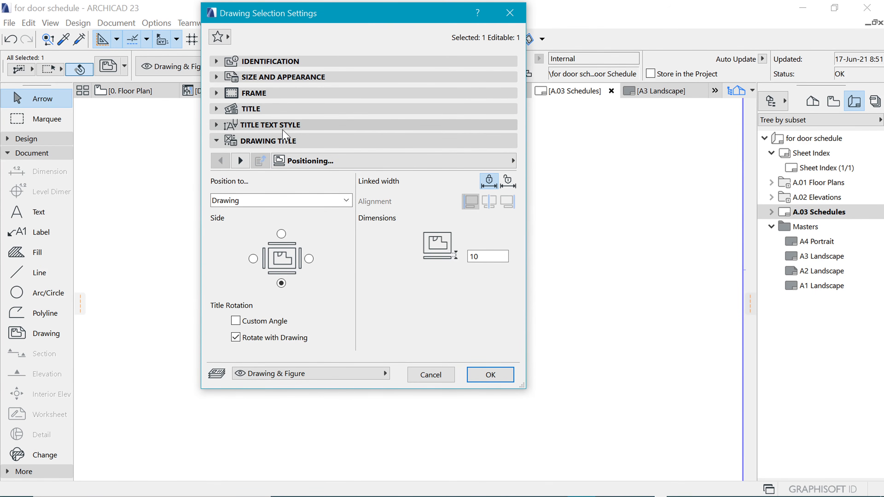
pyautogui.click(264, 108)
pyautogui.click(316, 130)
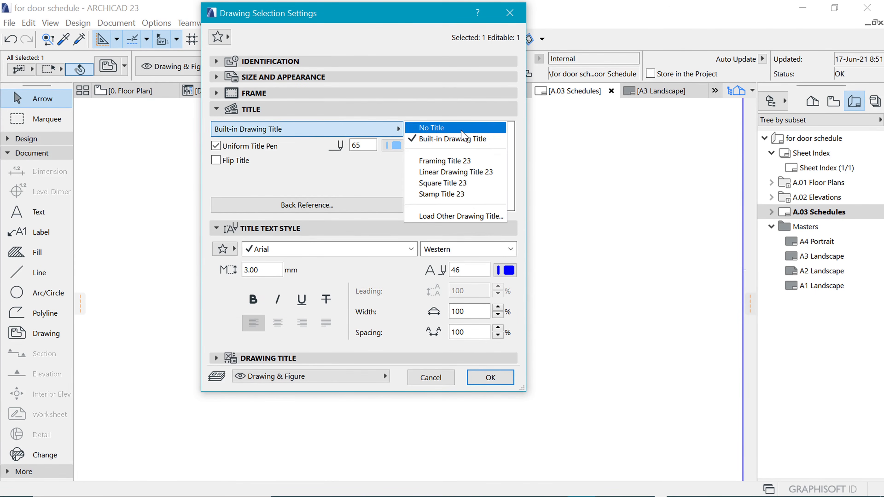
pyautogui.click(432, 125)
pyautogui.click(489, 261)
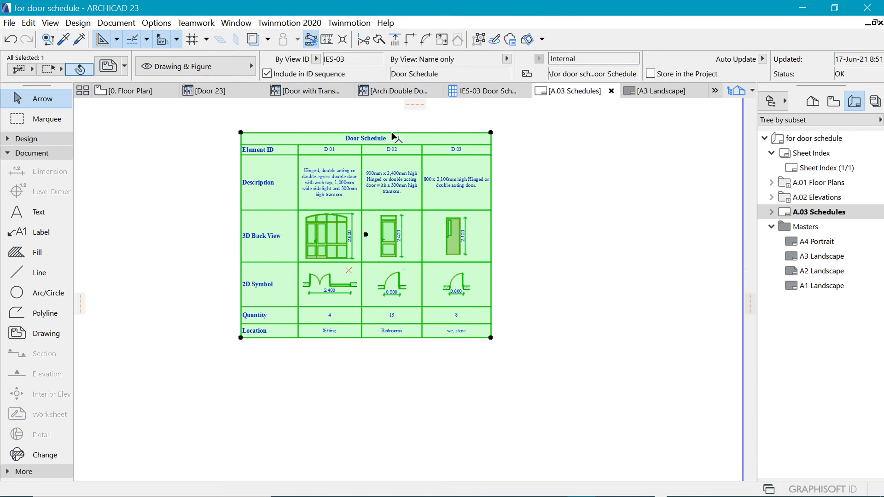
# - Try enlarging the placed door schedule drawing to a 4:1 drawing scale
pyautogui.scroll(-3, 426, 397)
pyautogui.scroll(3, 435, 383)
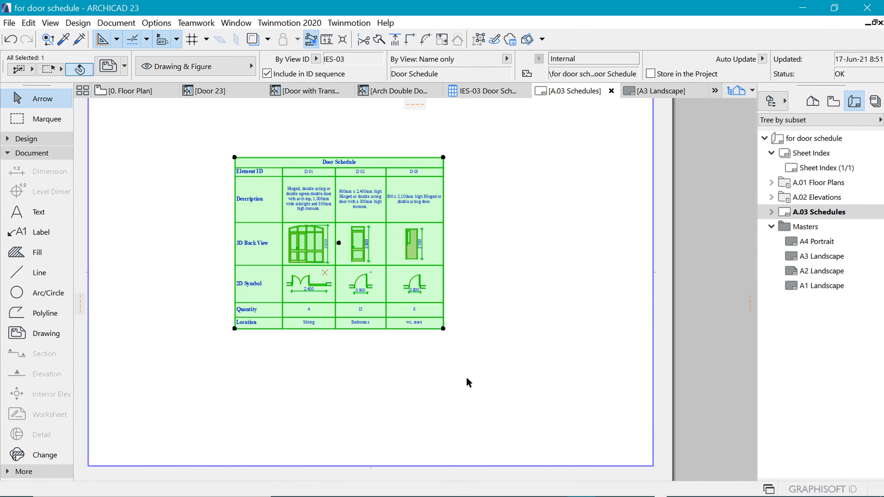
pyautogui.hotkey('ctrl', 't')
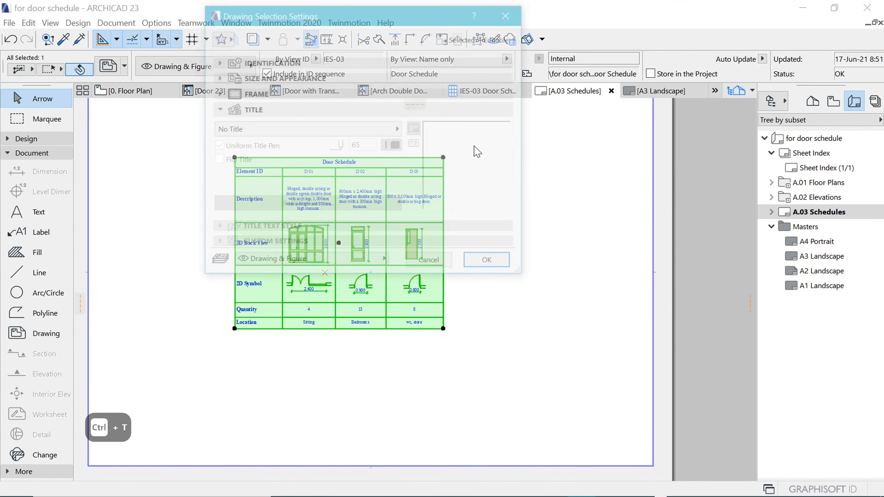
pyautogui.click(288, 77)
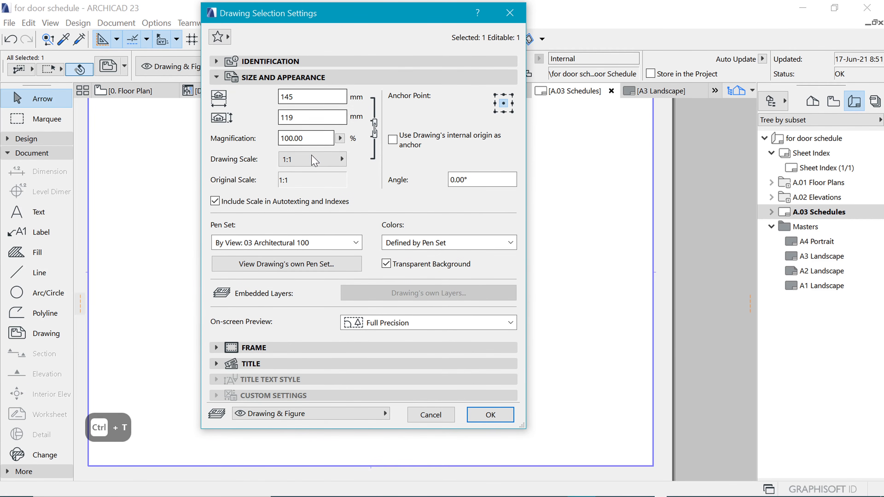
pyautogui.click(305, 162)
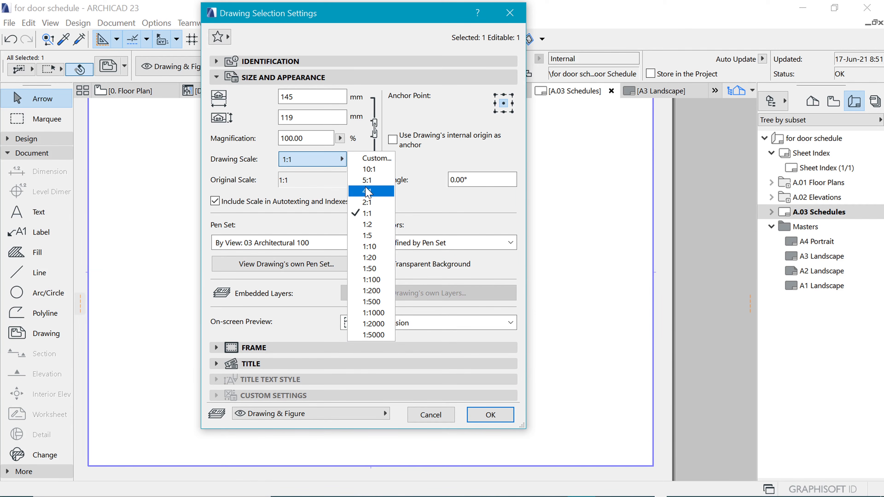
pyautogui.click(368, 193)
pyautogui.click(493, 414)
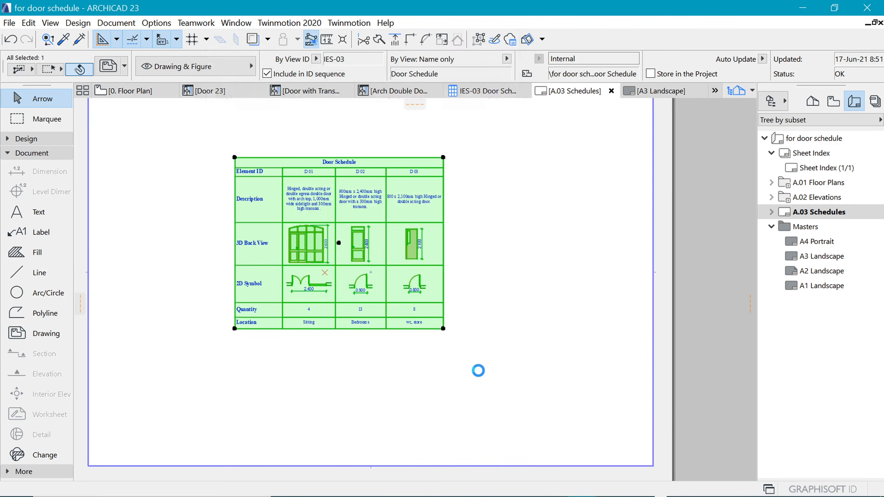
# - Set the placed door schedule's drawing scale to 2:1 so that it fits the A3 sheet
pyautogui.scroll(-3, 423, 338)
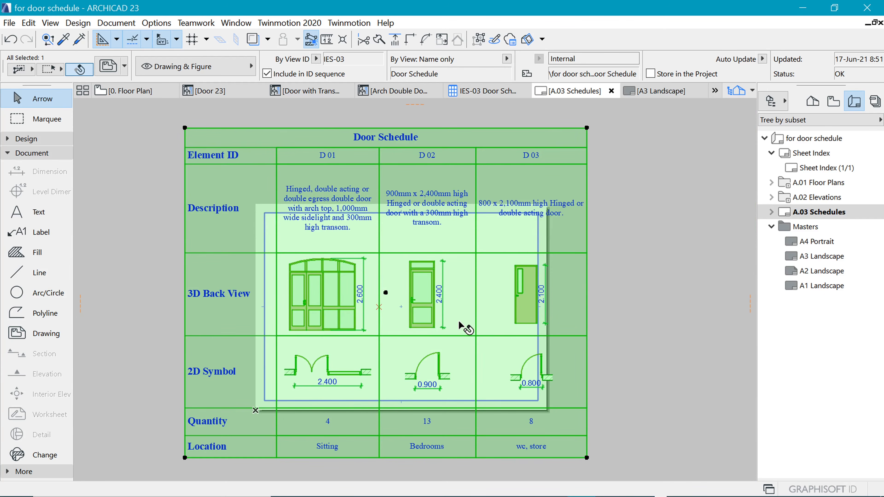
pyautogui.hotkey('ctrl', 't')
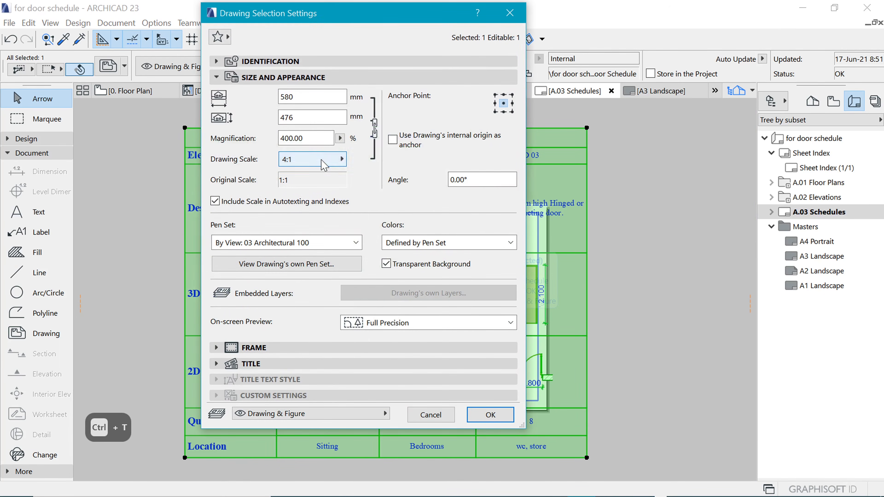
pyautogui.click(341, 159)
pyautogui.click(376, 202)
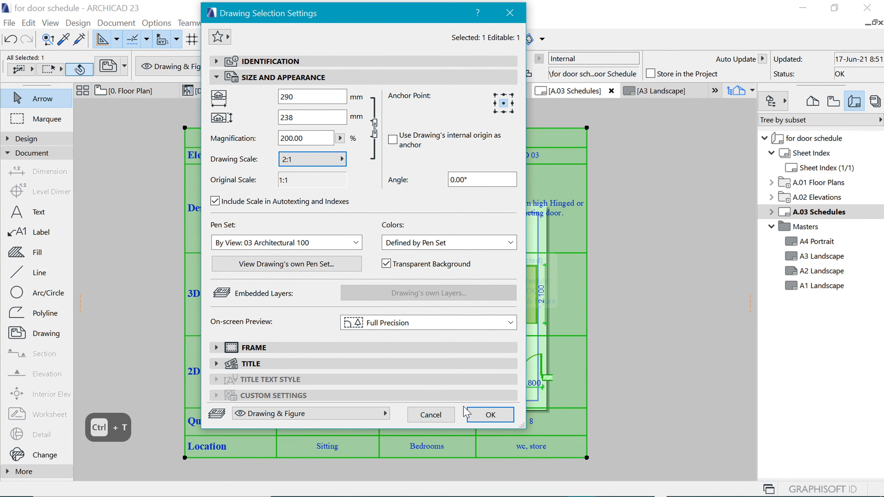
pyautogui.click(483, 415)
# - Move the door schedule drawing right and down to centre it within the sheet margins, and deselect it
pyautogui.scroll(3, 393, 336)
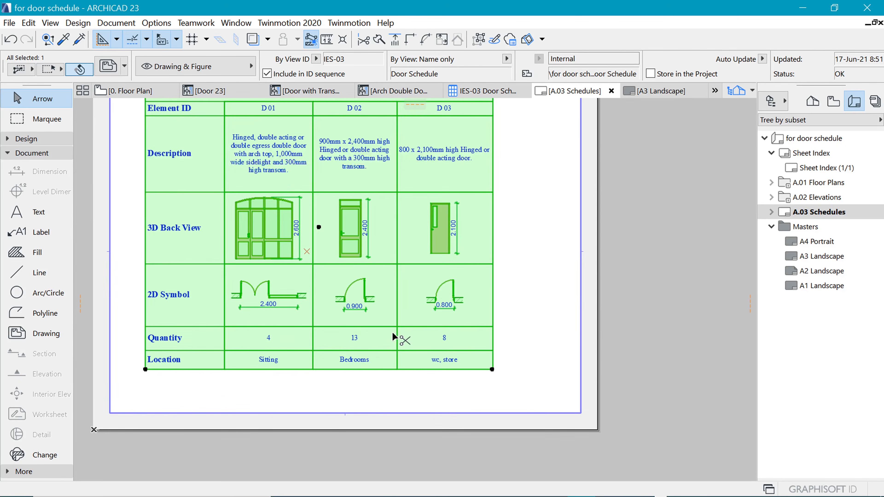
pyautogui.hotkey('ctrl', 'd')
pyautogui.click(352, 359)
pyautogui.click(394, 384)
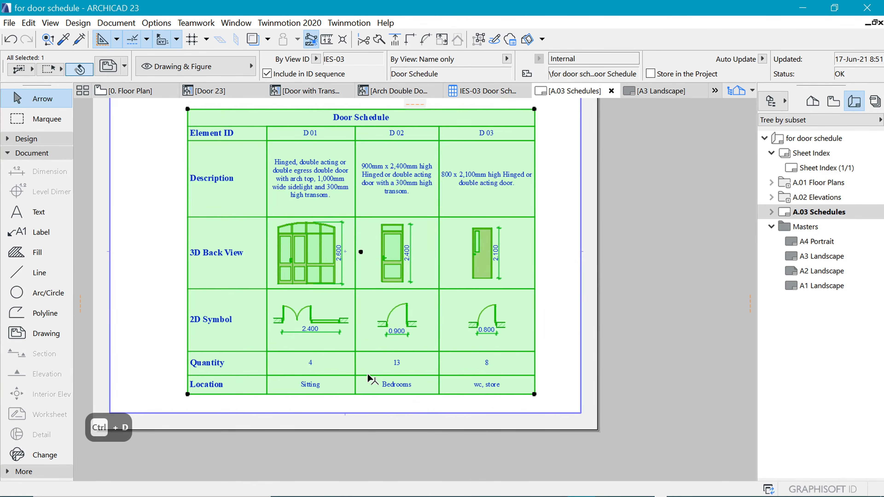
pyautogui.scroll(-4, 372, 379)
pyautogui.press('Escape')
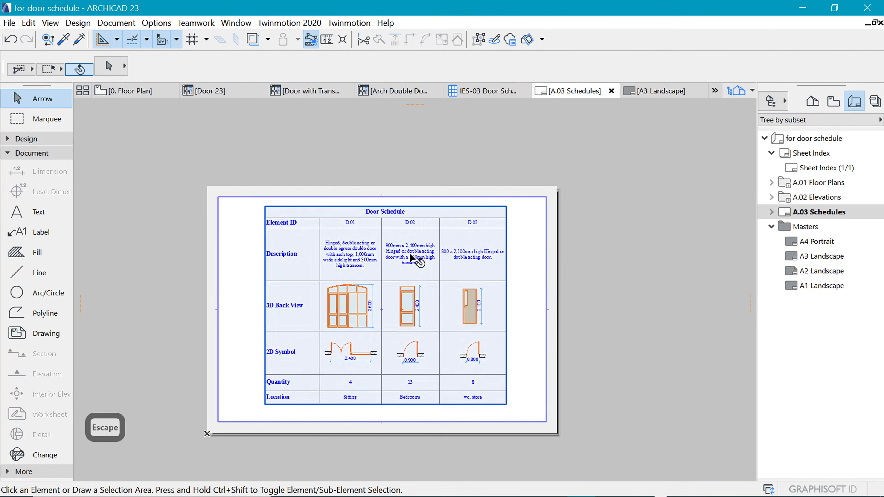
# - Save the Schedules layout as a PDF file named "door schedule" in the Cadfile folder
pyautogui.hotkey('ctrl', 'shift', 's')
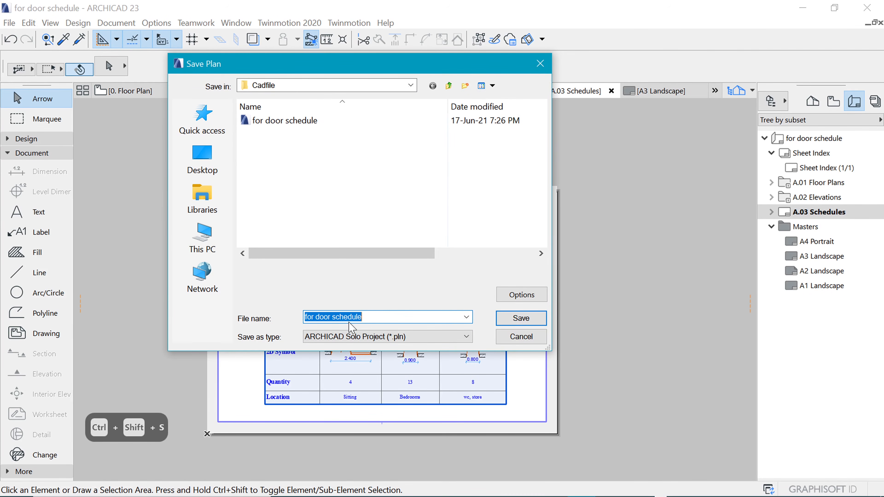
pyautogui.write('doo')
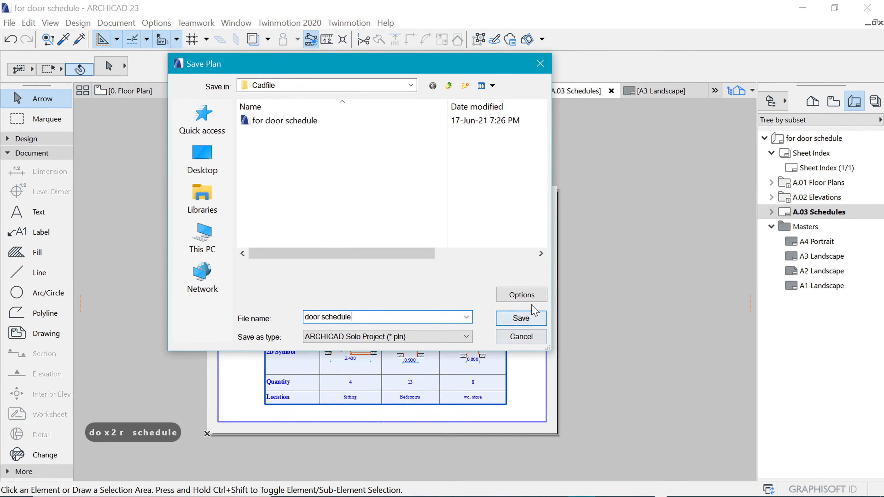
pyautogui.click(467, 337)
pyautogui.press('p')
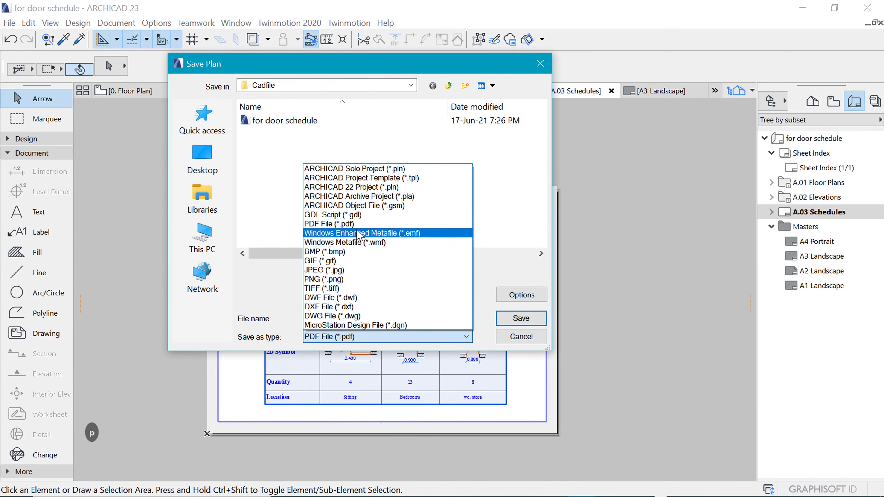
pyautogui.click(330, 225)
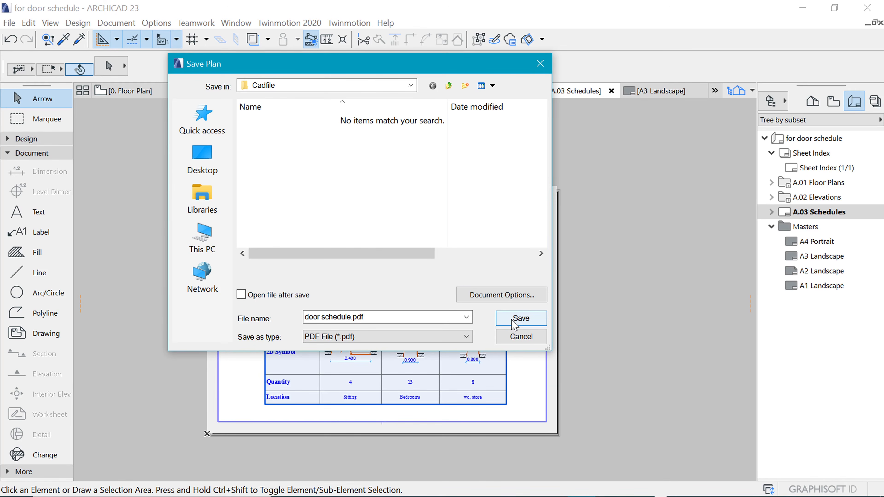
pyautogui.click(521, 317)
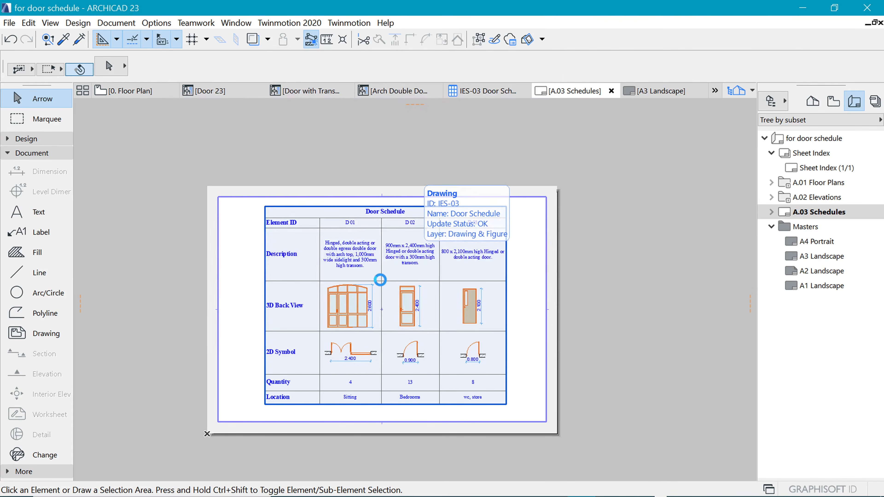